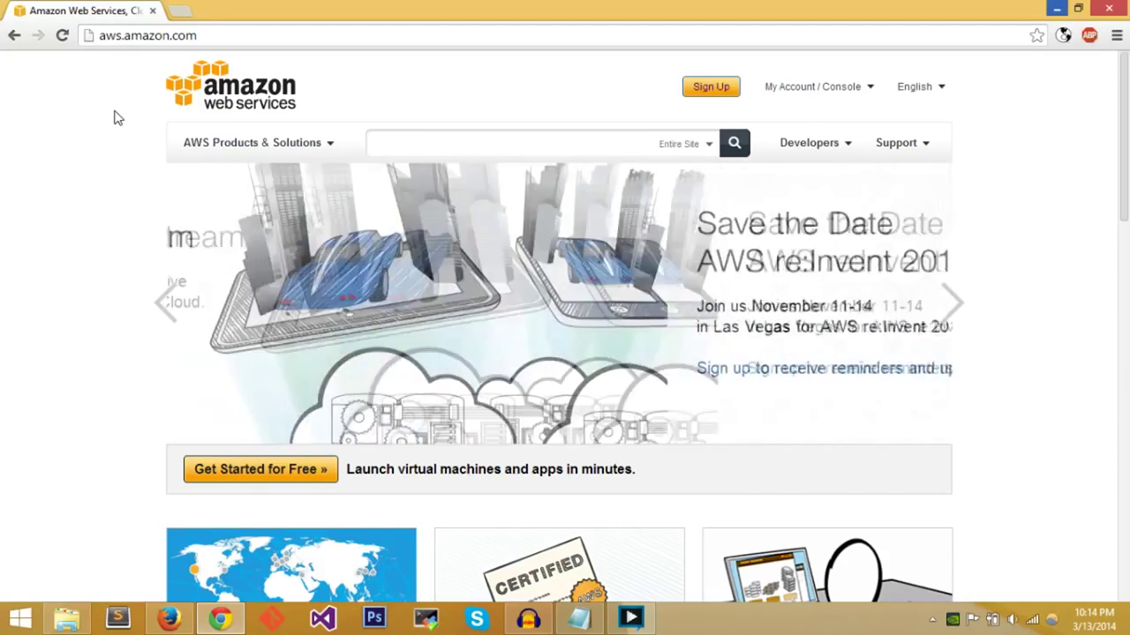
- From aws.amazon.com, start loading the AWS sign-in / create-account page
{"action": "middle_click", "coordinate": [114, 109]}
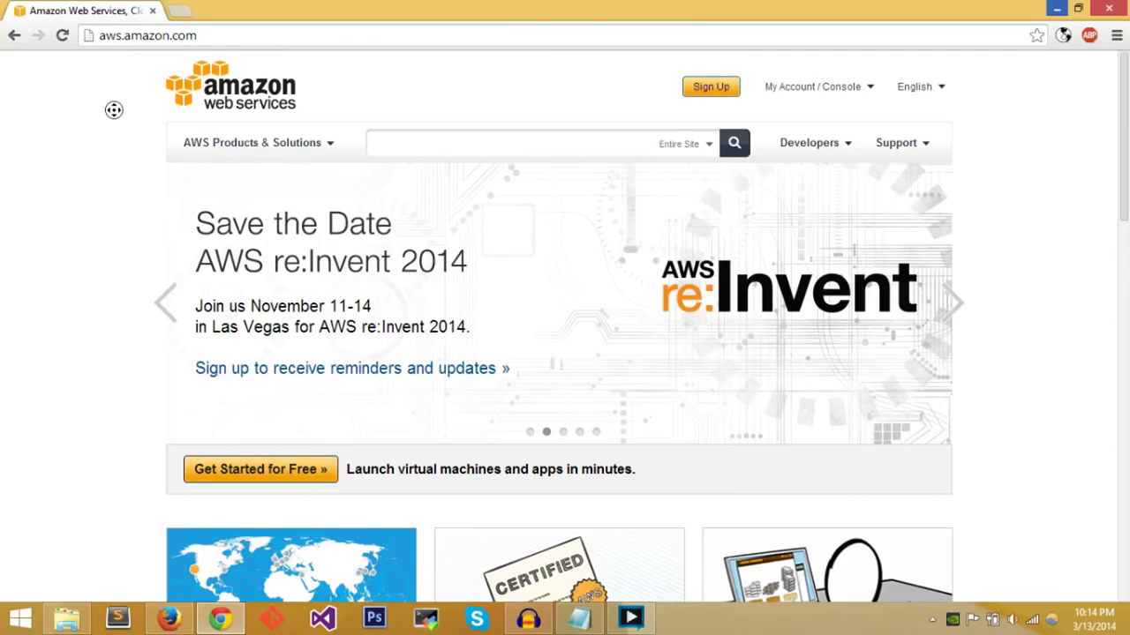
{"action": "left_click", "coordinate": [114, 111]}
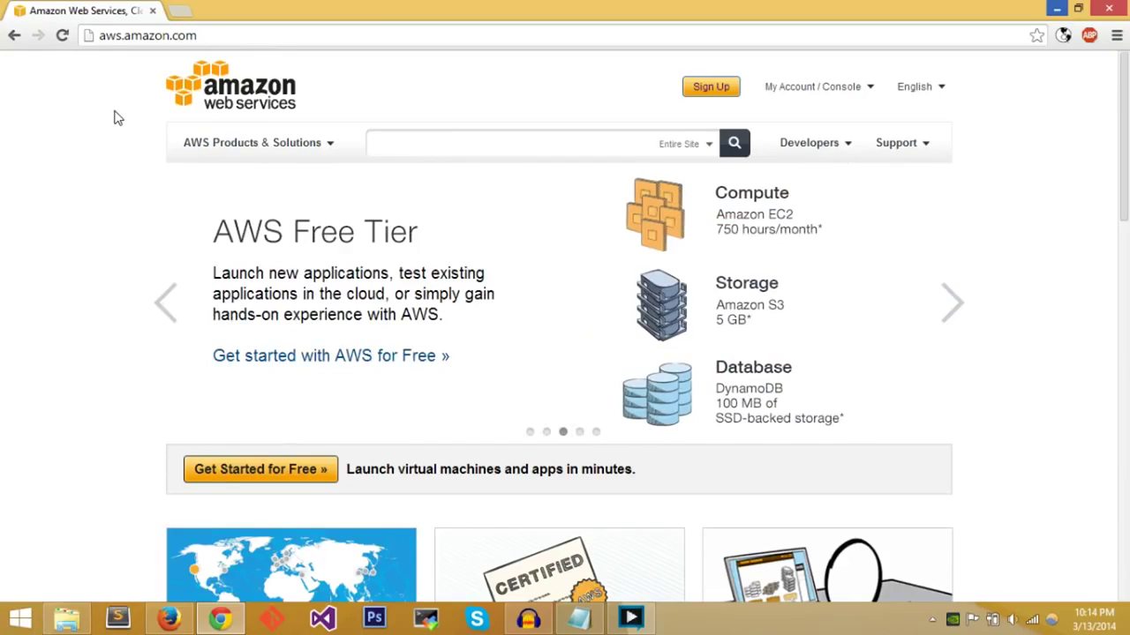
{"action": "middle_click", "coordinate": [112, 110]}
{"action": "left_click", "coordinate": [114, 112]}
{"action": "middle_click", "coordinate": [114, 117]}
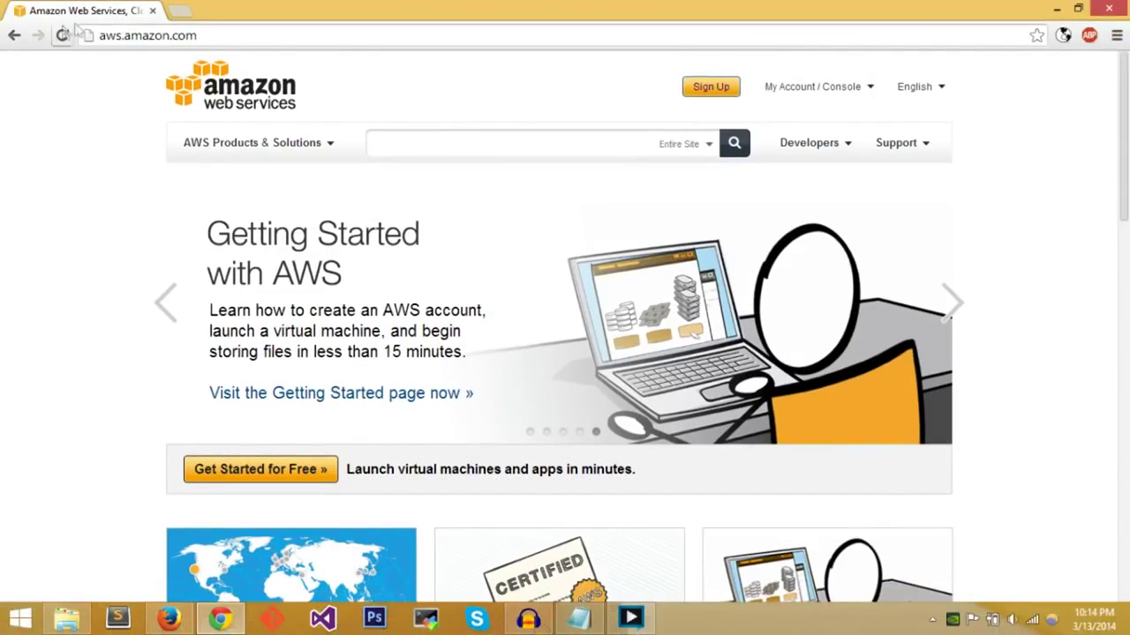
{"action": "left_click", "coordinate": [282, 72]}
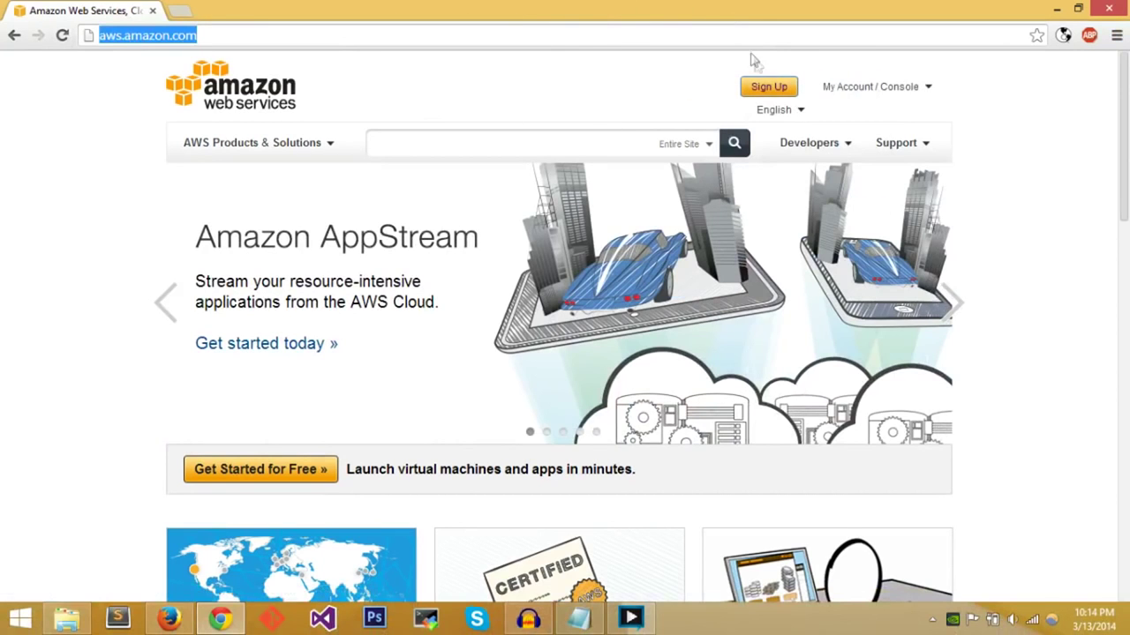
{"action": "left_click", "coordinate": [746, 89]}
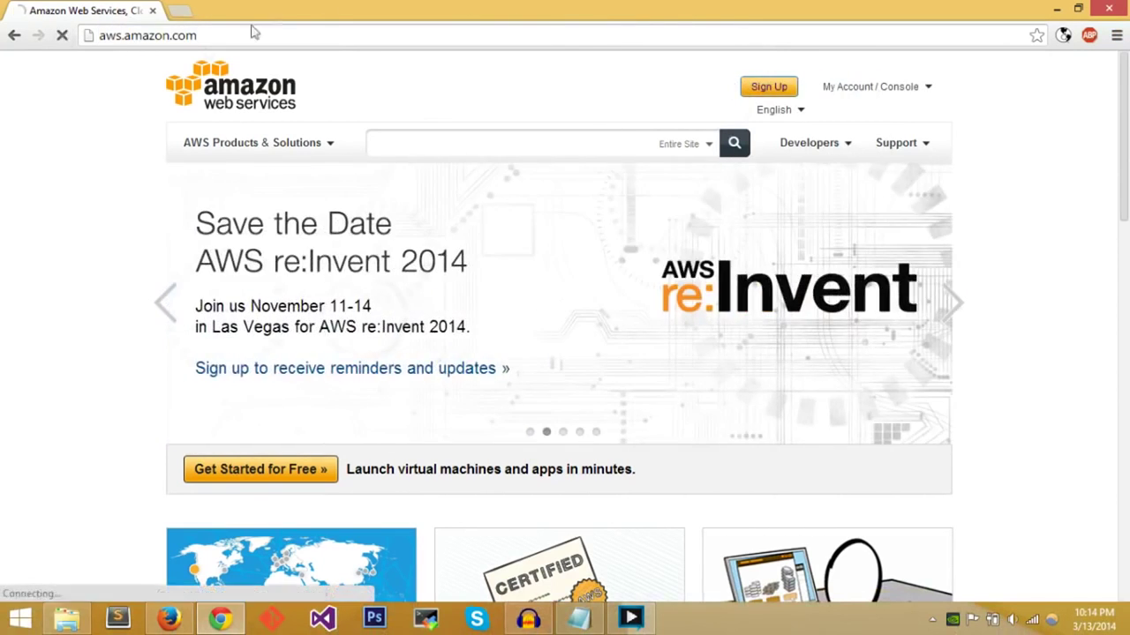
- Choose 'I am a new user' on the sign-in page, then go back to aws.amazon.com
{"action": "scroll", "coordinate": [168, 364], "scroll_direction": "down", "scroll_amount": 2}
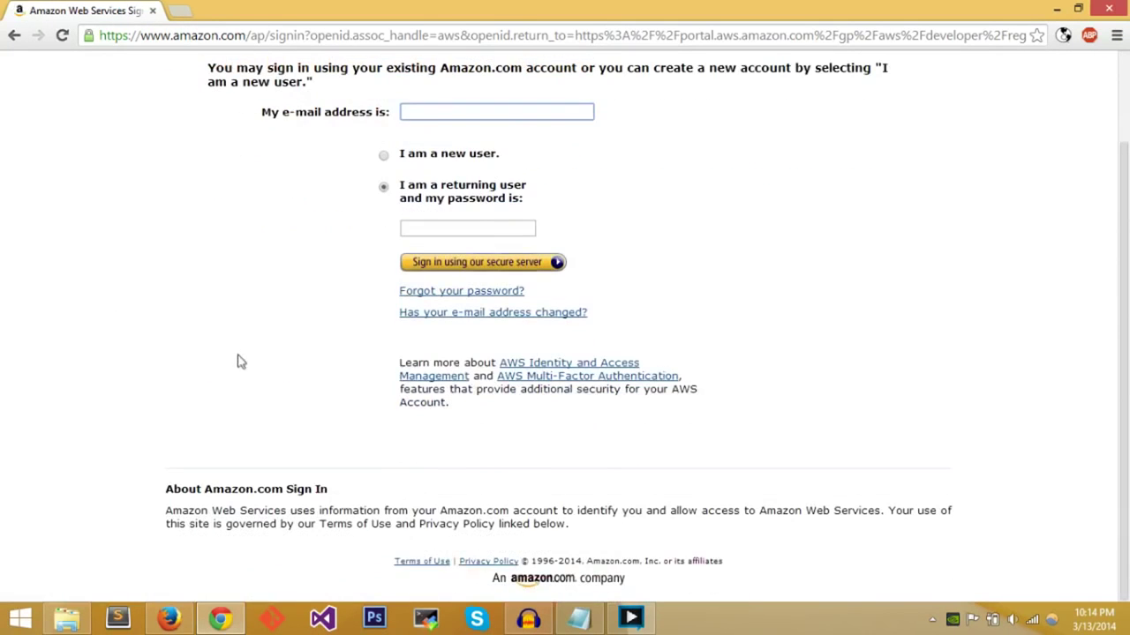
{"action": "scroll", "coordinate": [256, 382], "scroll_direction": "up", "scroll_amount": 2}
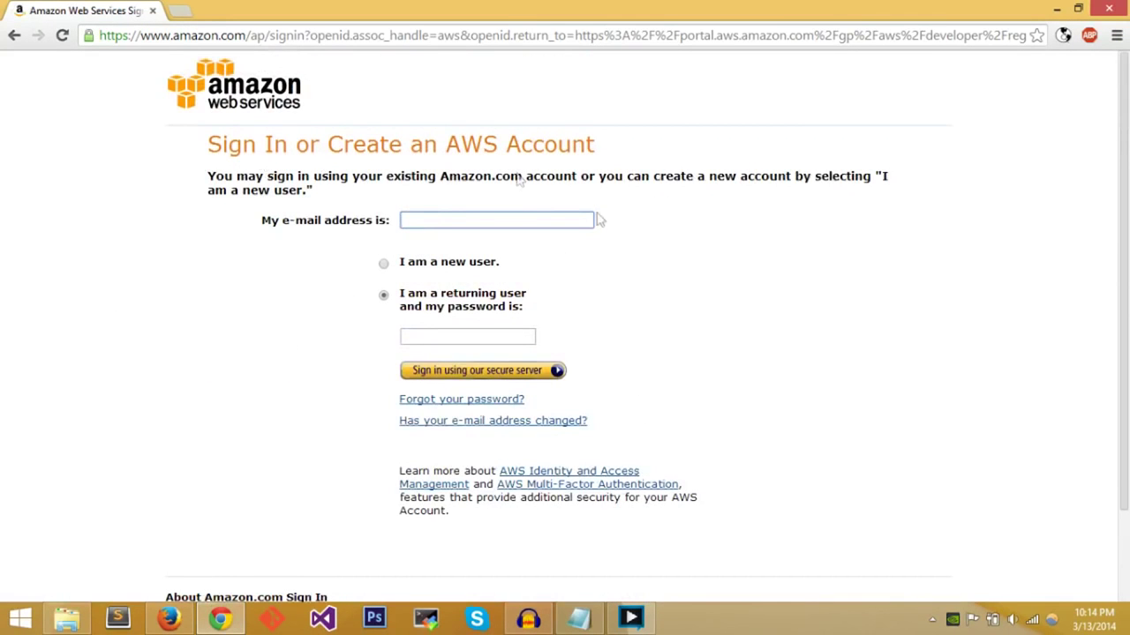
{"action": "scroll", "coordinate": [704, 302], "scroll_direction": "down", "scroll_amount": 2}
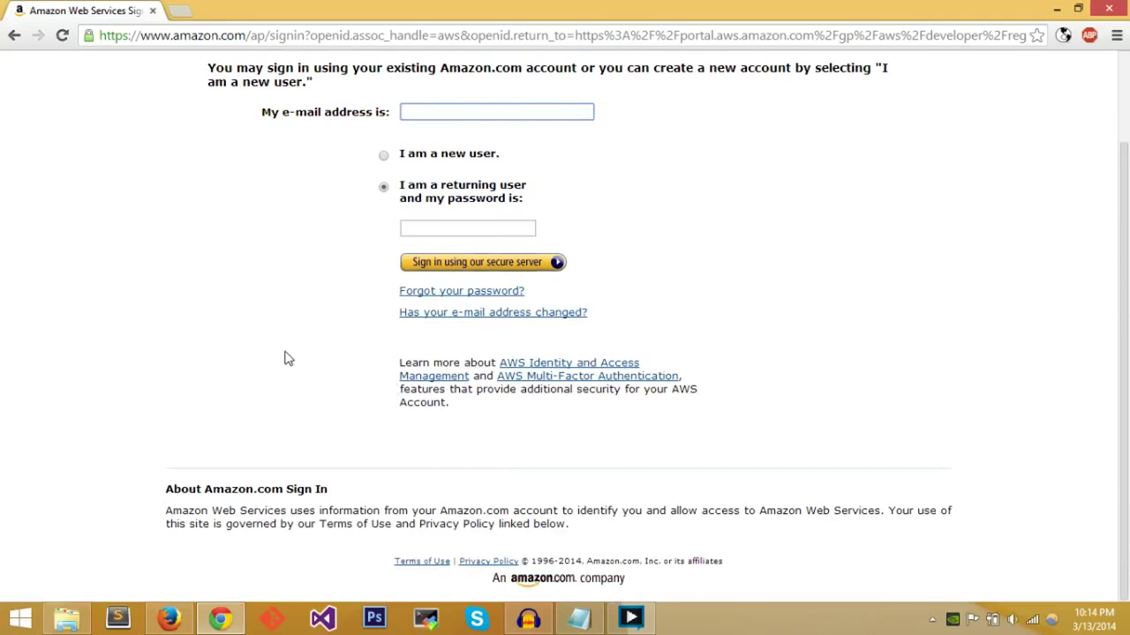
{"action": "scroll", "coordinate": [344, 243], "scroll_direction": "up", "scroll_amount": 2}
{"action": "left_click", "coordinate": [383, 238]}
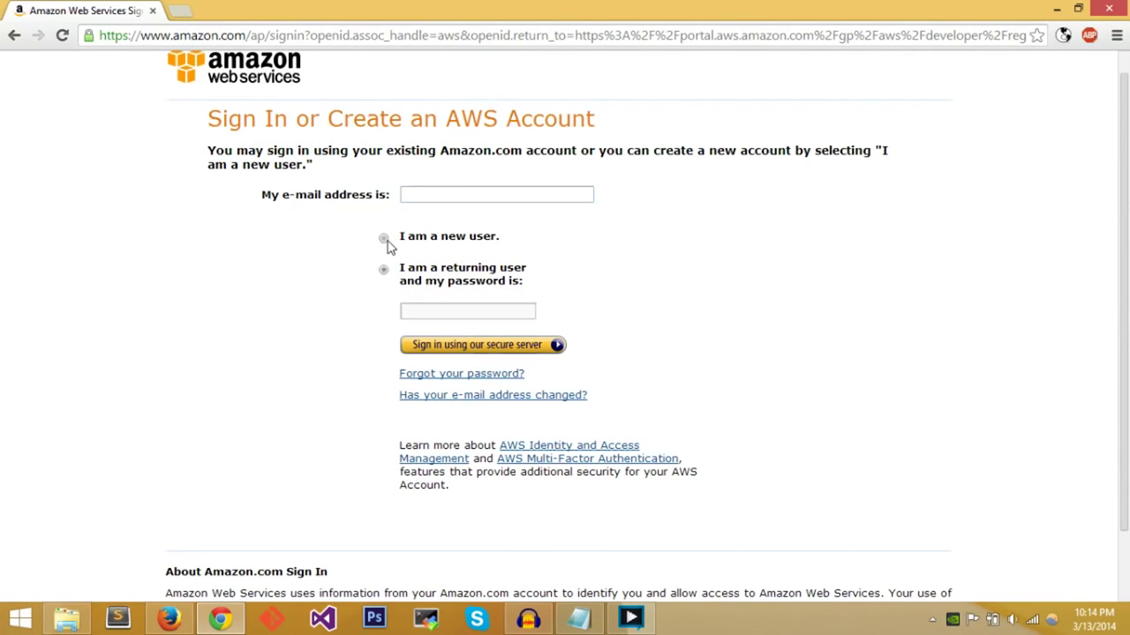
{"action": "left_click", "coordinate": [409, 193]}
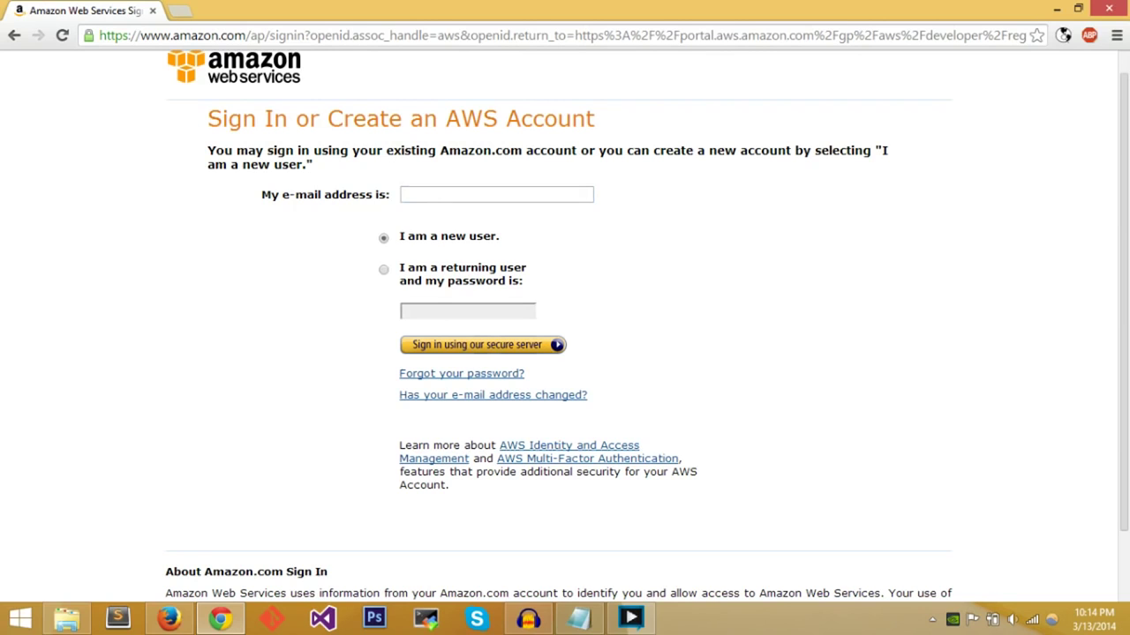
{"action": "scroll", "coordinate": [652, 188], "scroll_direction": "up", "scroll_amount": 1}
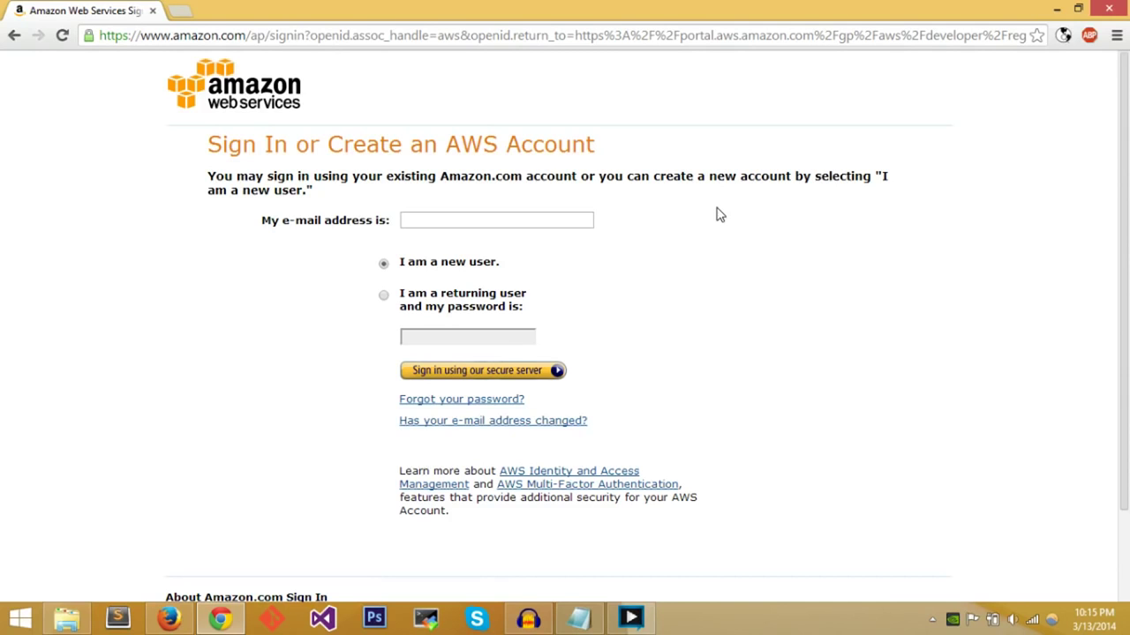
{"action": "key", "text": "alt+Left"}
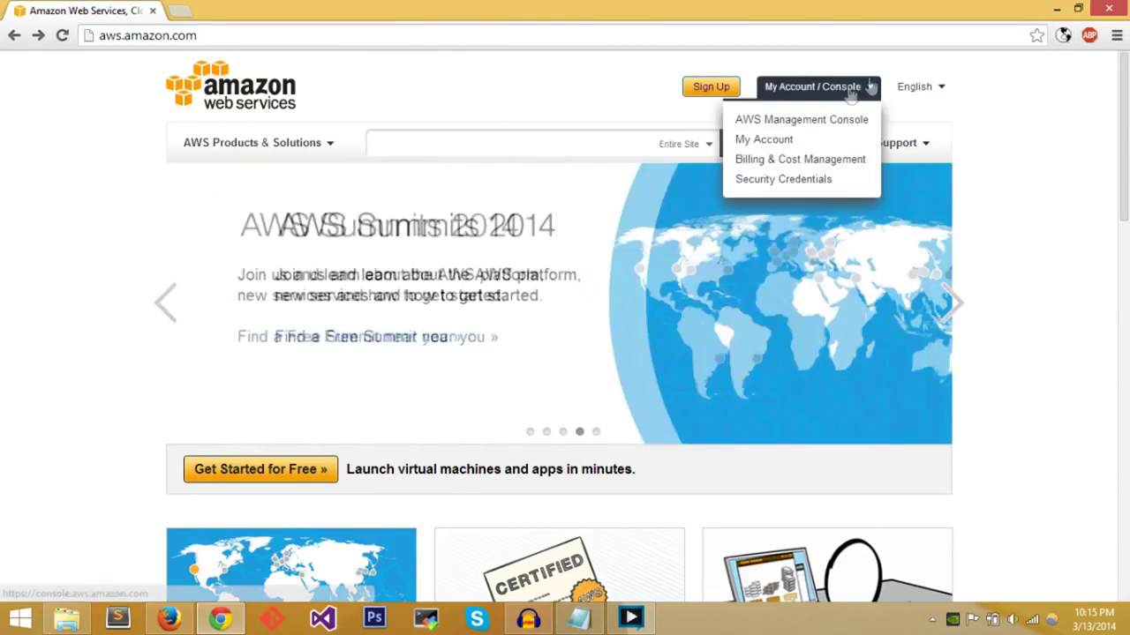
- Open the AWS Management Console sign-in page from the My Account menu
{"action": "mouse_move", "coordinate": [827, 96]}
{"action": "left_click", "coordinate": [805, 123]}
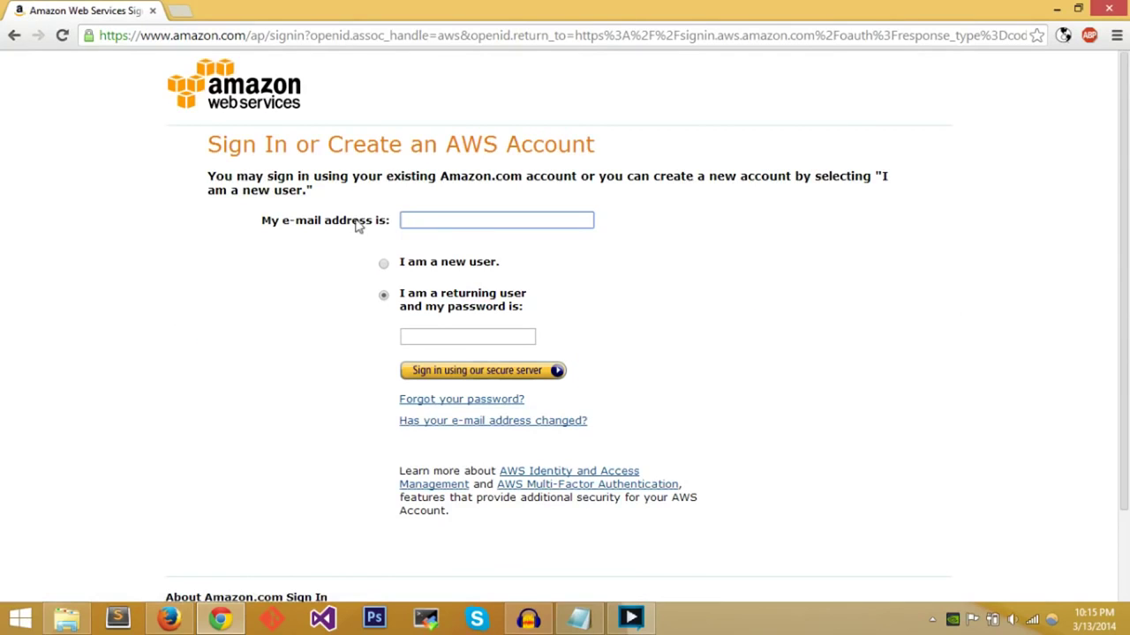
{"action": "scroll", "coordinate": [331, 261], "scroll_direction": "down", "scroll_amount": 2}
{"action": "scroll", "coordinate": [331, 257], "scroll_direction": "up", "scroll_amount": 2}
{"action": "scroll", "coordinate": [332, 256], "scroll_direction": "down", "scroll_amount": 2}
{"action": "scroll", "coordinate": [332, 257], "scroll_direction": "up", "scroll_amount": 2}
- Sign in with the saved account e-mail and password, then open the EC2 dashboard
{"action": "key", "text": "Down"}
{"action": "key", "text": "Down"}
{"action": "key", "text": "Tab"}
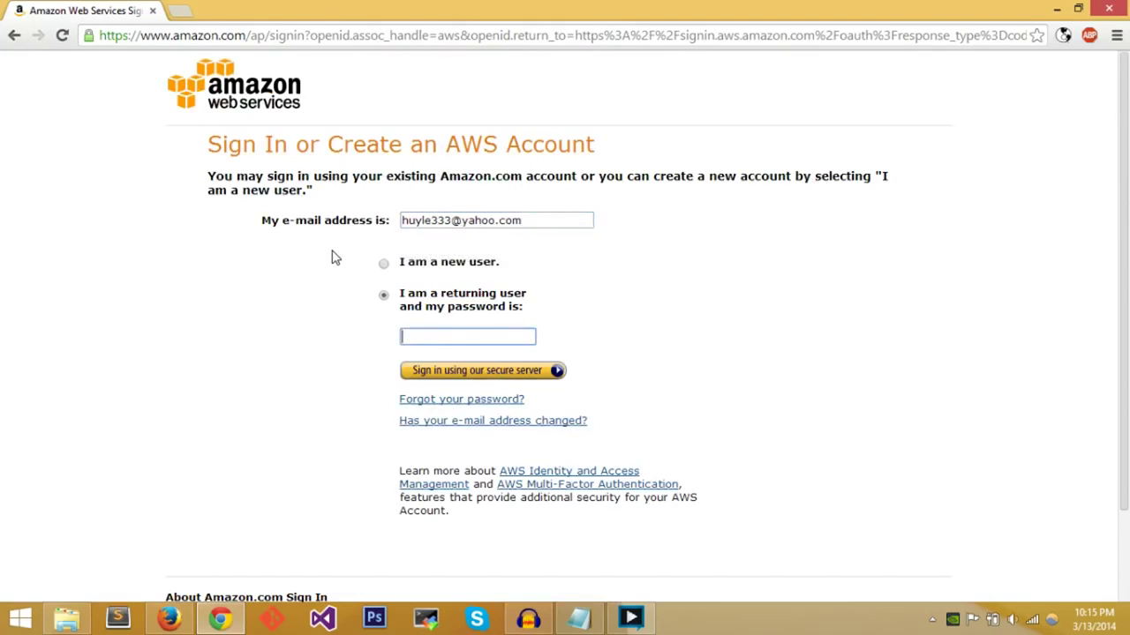
{"action": "key", "text": "Return"}
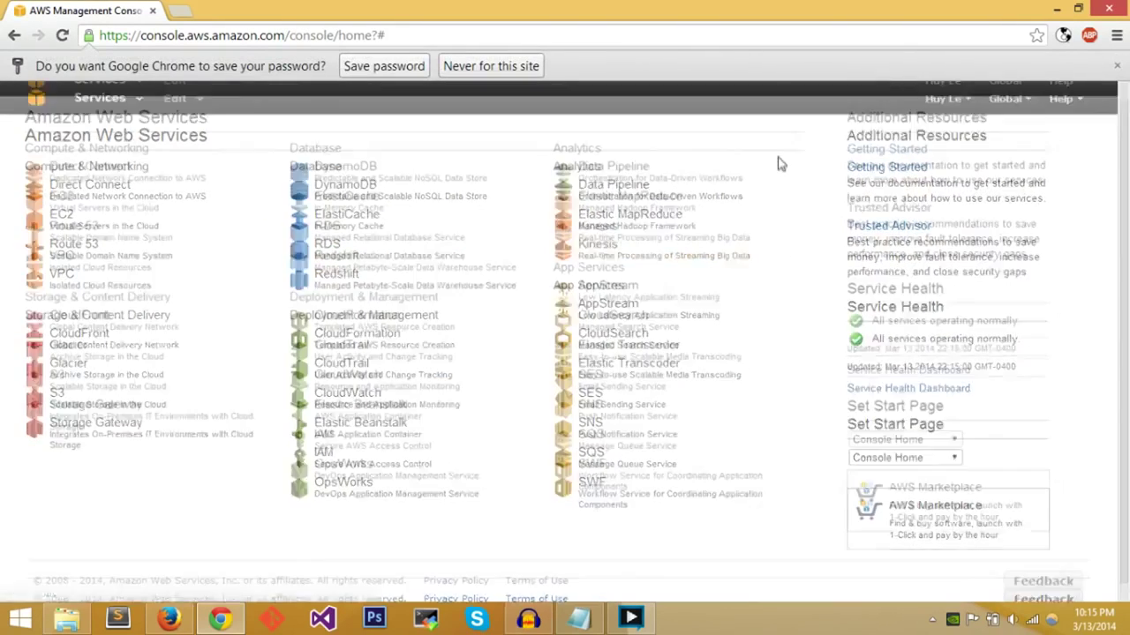
{"action": "left_click", "coordinate": [1117, 65]}
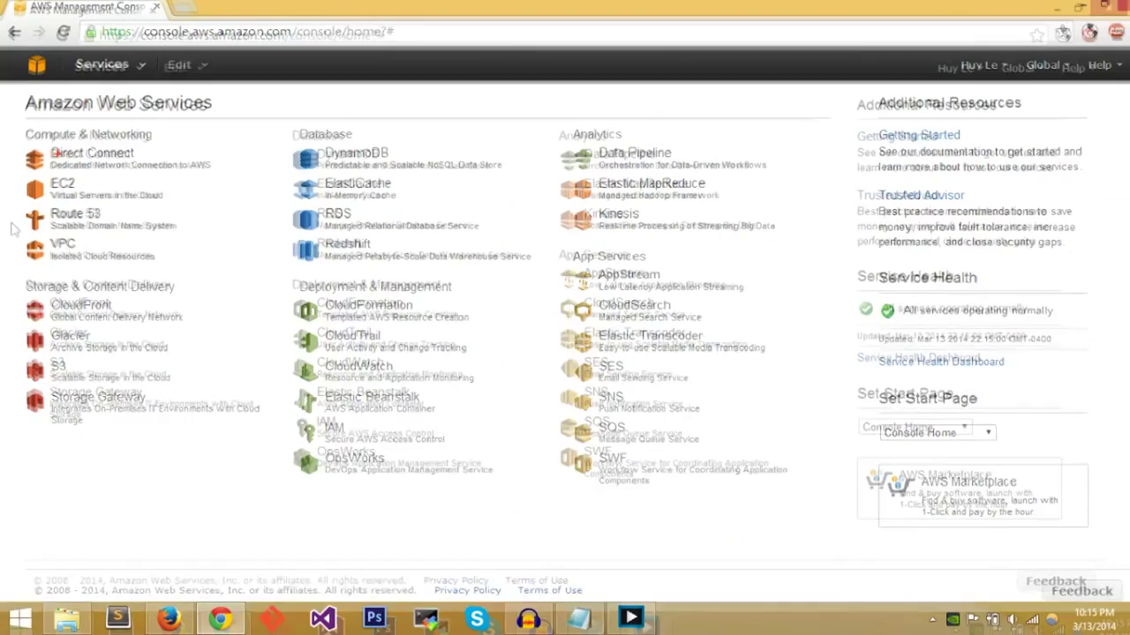
{"action": "left_click", "coordinate": [134, 199]}
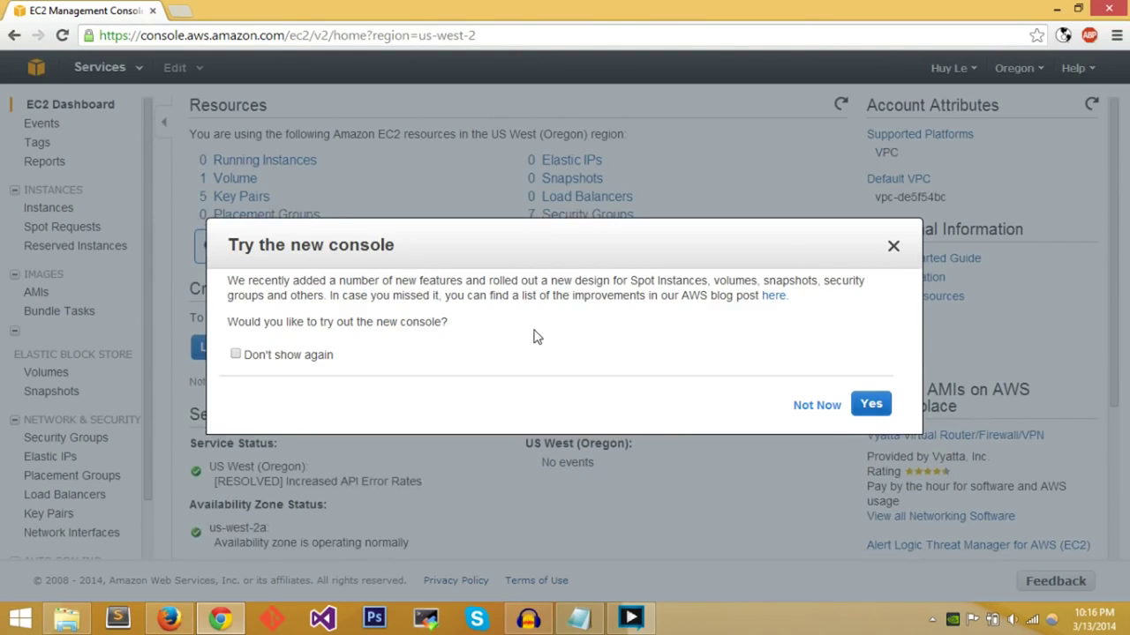
- Close the new-console prompt, switch to US East (N. Virginia) and list its three instances
{"action": "left_click", "coordinate": [892, 248]}
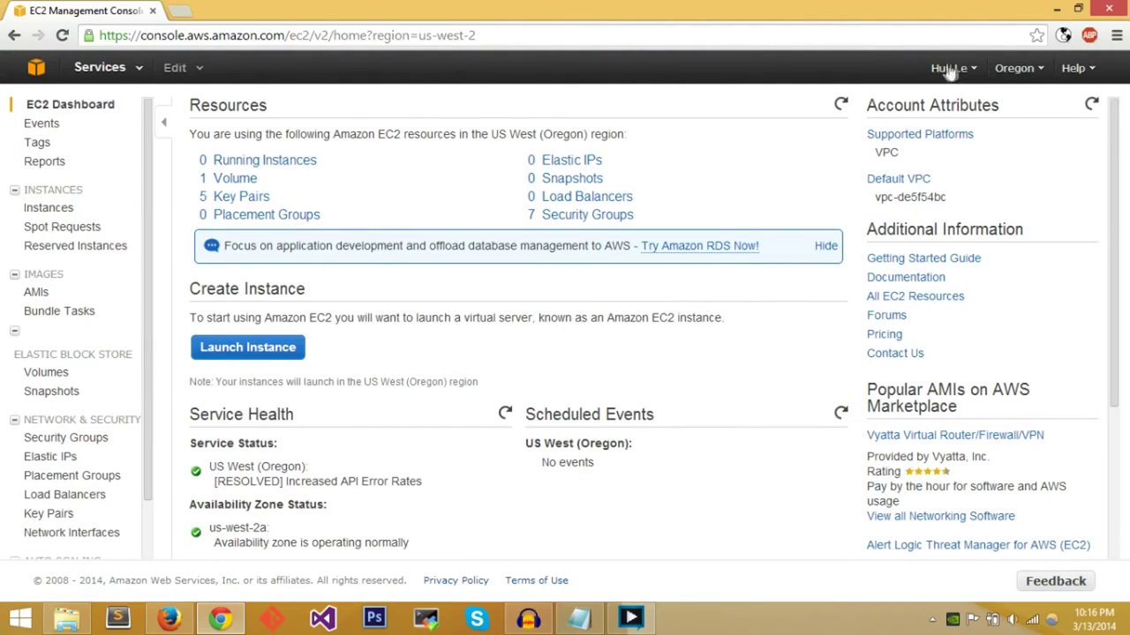
{"action": "left_click", "coordinate": [1024, 72]}
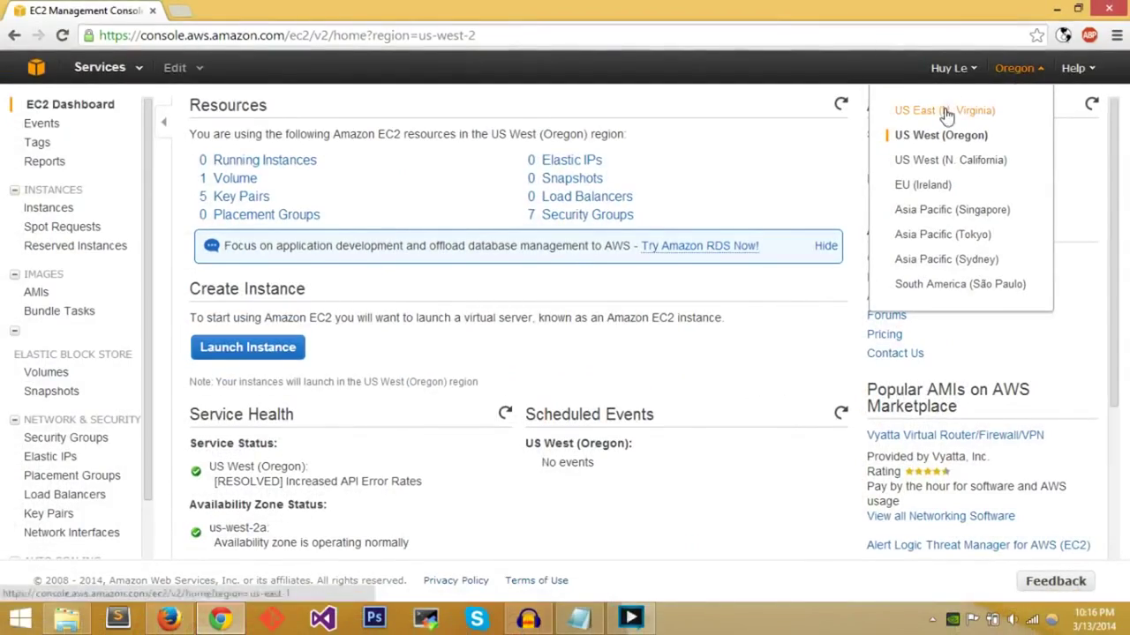
{"action": "left_click", "coordinate": [869, 139]}
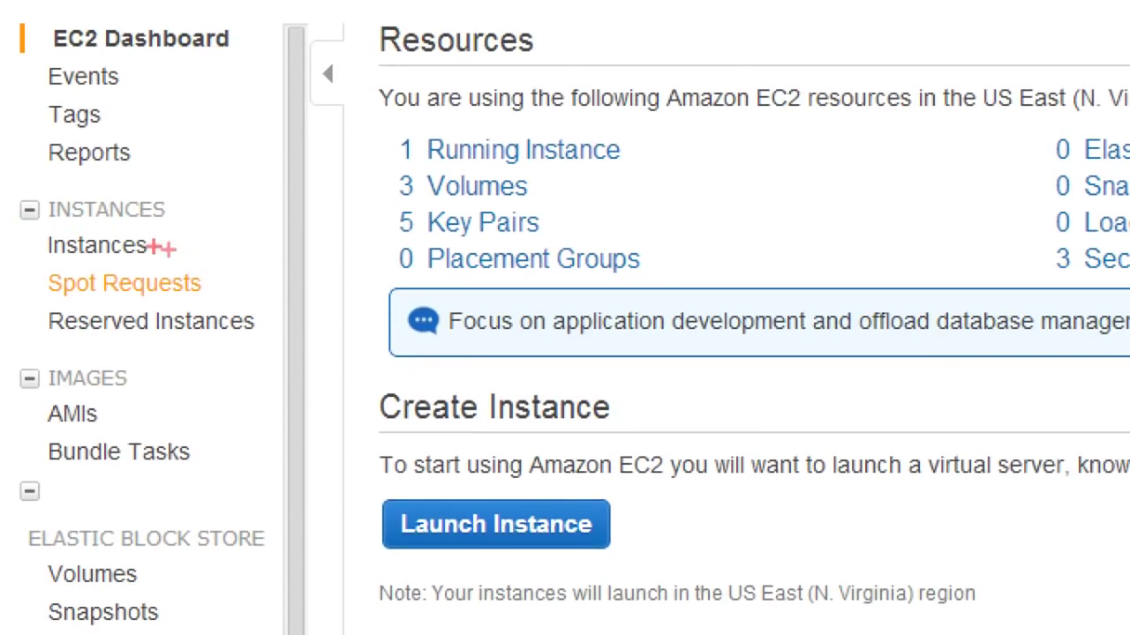
{"action": "mouse_move", "coordinate": [159, 234]}
{"action": "left_mouse_down"}
{"action": "mouse_move", "coordinate": [186, 235]}
{"action": "mouse_move", "coordinate": [226, 200]}
{"action": "left_mouse_up"}
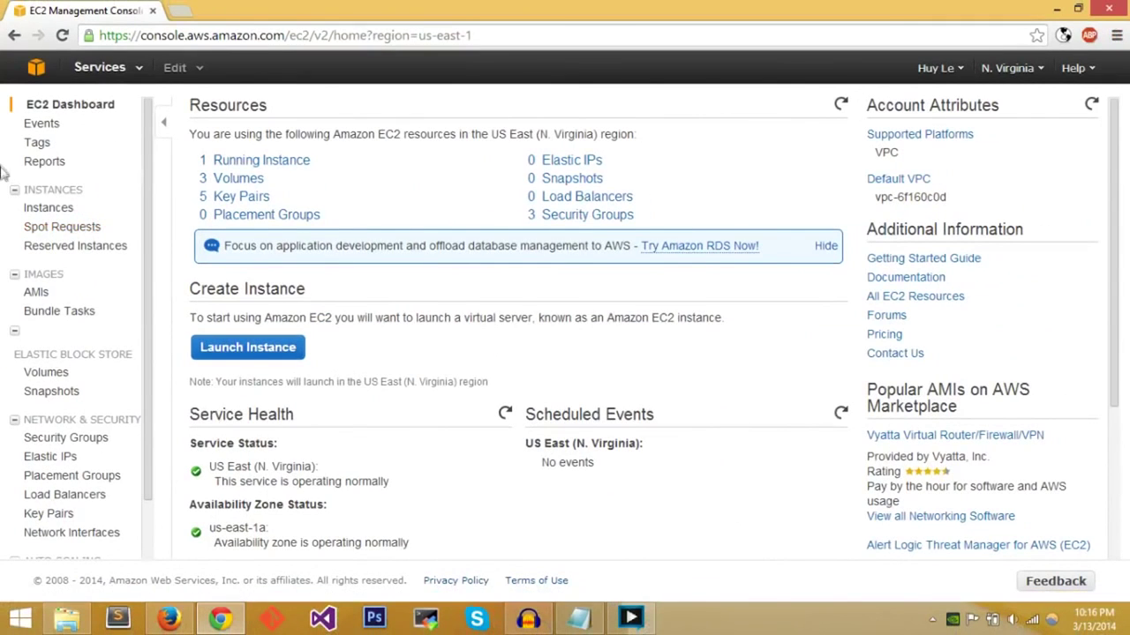
{"action": "left_click", "coordinate": [42, 208]}
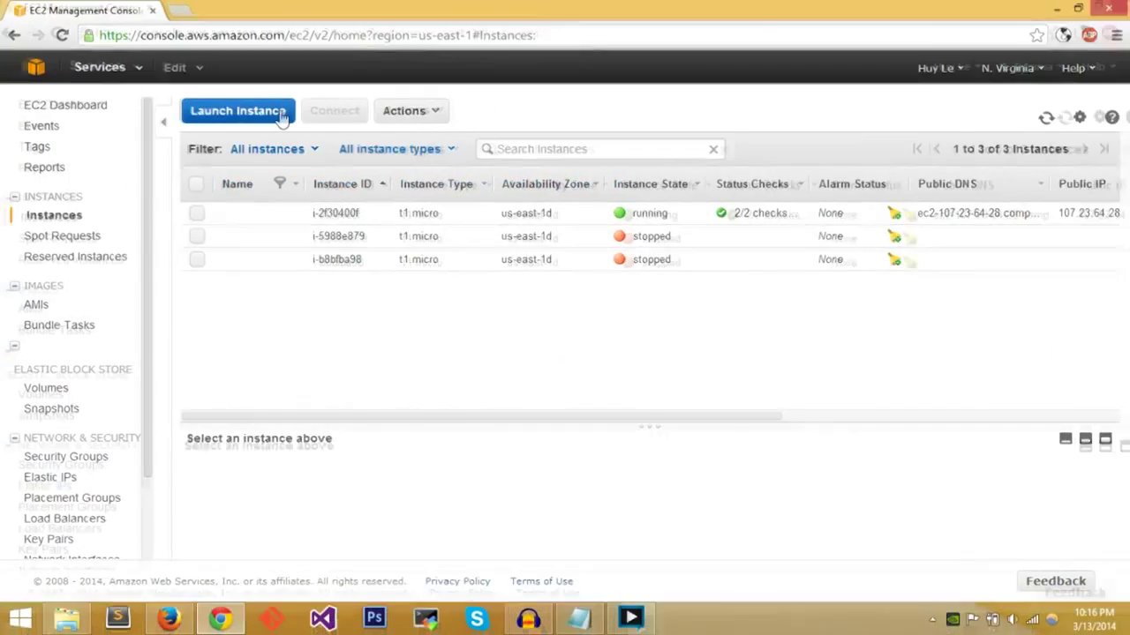
{"action": "left_click", "coordinate": [195, 110]}
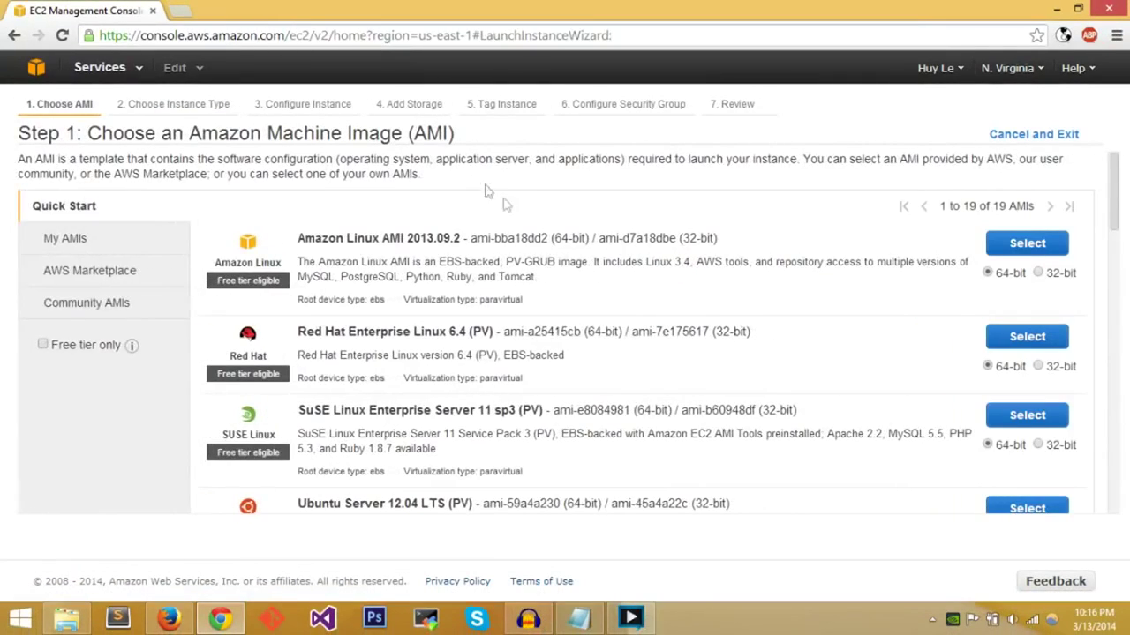
{"action": "scroll", "coordinate": [497, 195], "scroll_direction": "down", "scroll_amount": 3}
{"action": "scroll", "coordinate": [497, 194], "scroll_direction": "up", "scroll_amount": 3}
{"action": "scroll", "coordinate": [510, 331], "scroll_direction": "down", "scroll_amount": 2}
{"action": "scroll", "coordinate": [459, 315], "scroll_direction": "up", "scroll_amount": 2}
{"action": "left_click_drag", "start_coordinate": [297, 239], "coordinate": [380, 240]}
{"action": "left_click", "coordinate": [398, 254]}
{"action": "scroll", "coordinate": [408, 263], "scroll_direction": "down", "scroll_amount": 1}
{"action": "scroll", "coordinate": [407, 263], "scroll_direction": "down", "scroll_amount": 1}
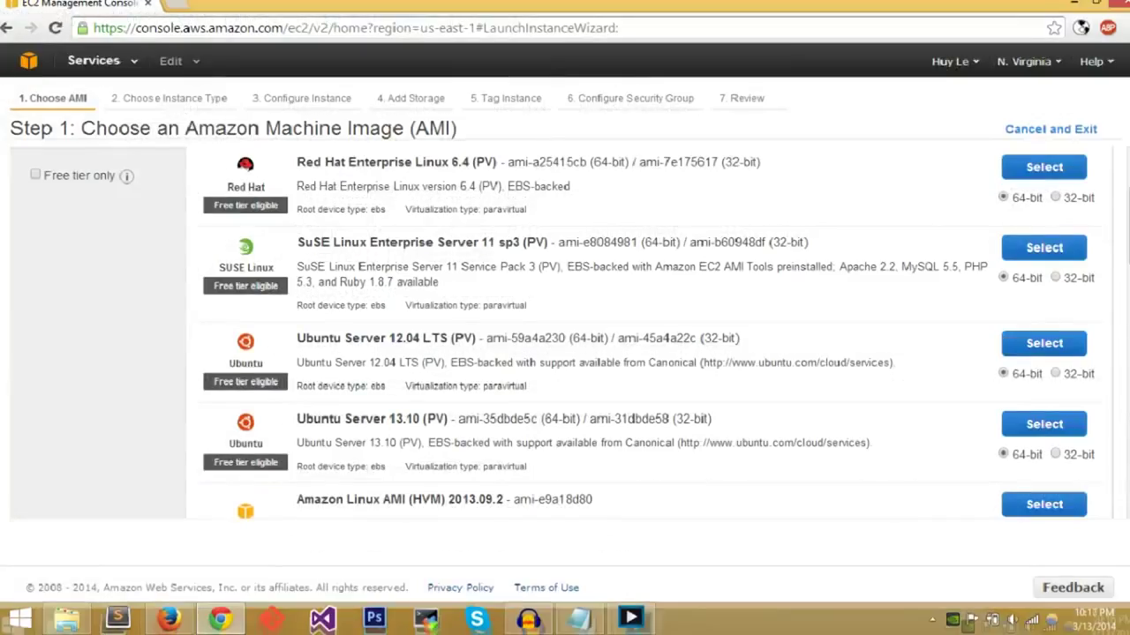
{"action": "scroll", "coordinate": [587, 291], "scroll_direction": "down", "scroll_amount": 5}
{"action": "scroll", "coordinate": [503, 386], "scroll_direction": "up", "scroll_amount": 2}
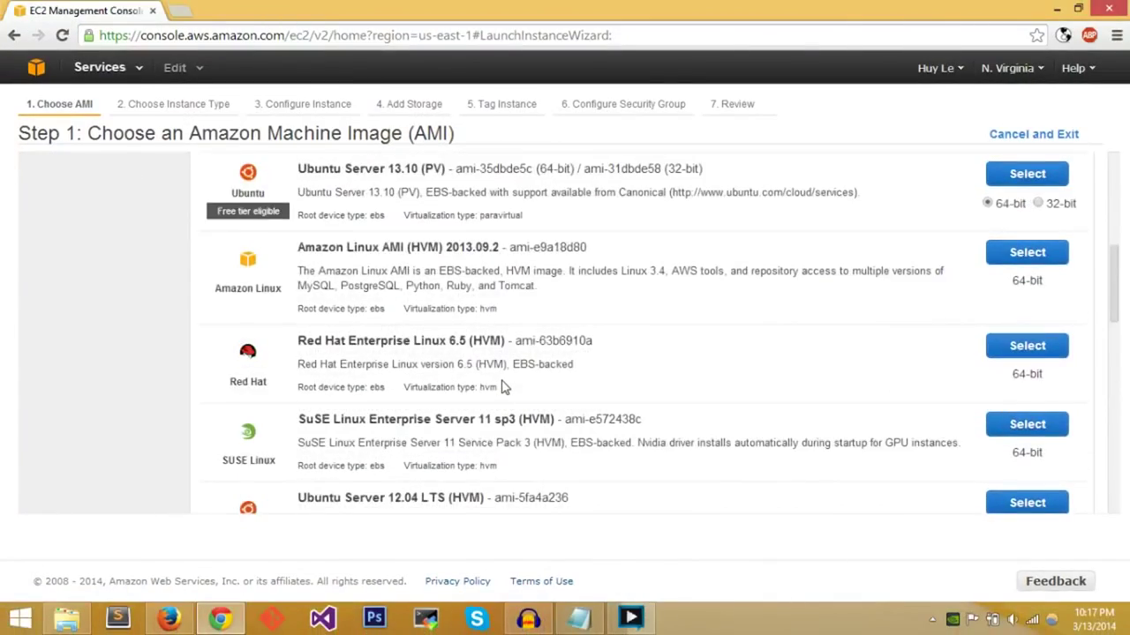
{"action": "scroll", "coordinate": [504, 386], "scroll_direction": "up", "scroll_amount": 5}
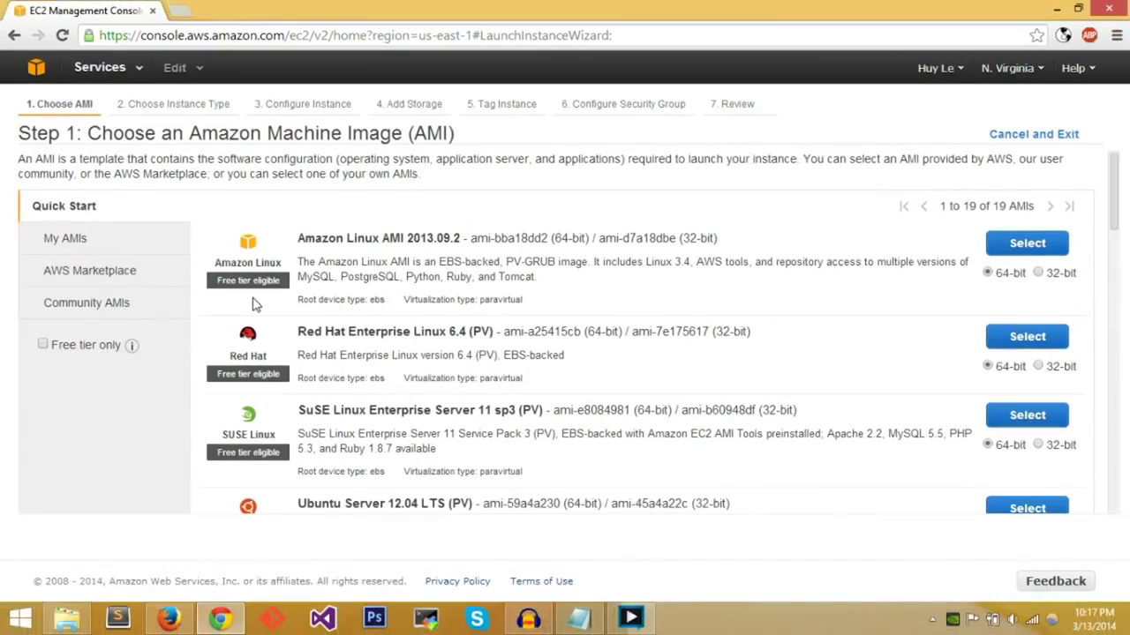
{"action": "scroll", "coordinate": [564, 353], "scroll_direction": "down", "scroll_amount": 4}
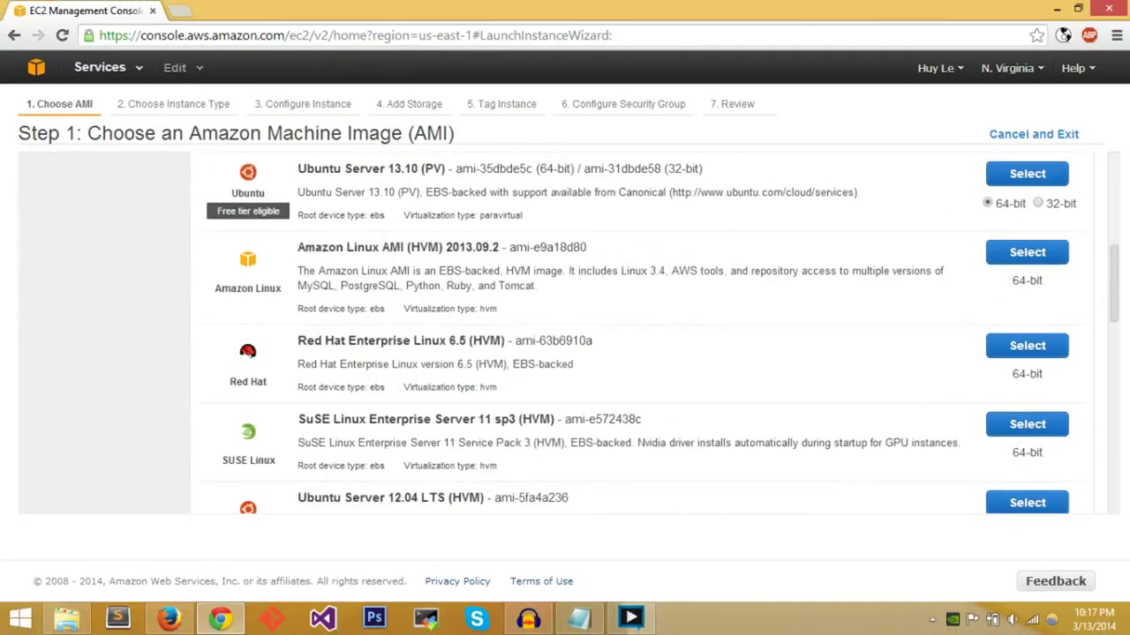
{"action": "scroll", "coordinate": [454, 279], "scroll_direction": "down", "scroll_amount": 1}
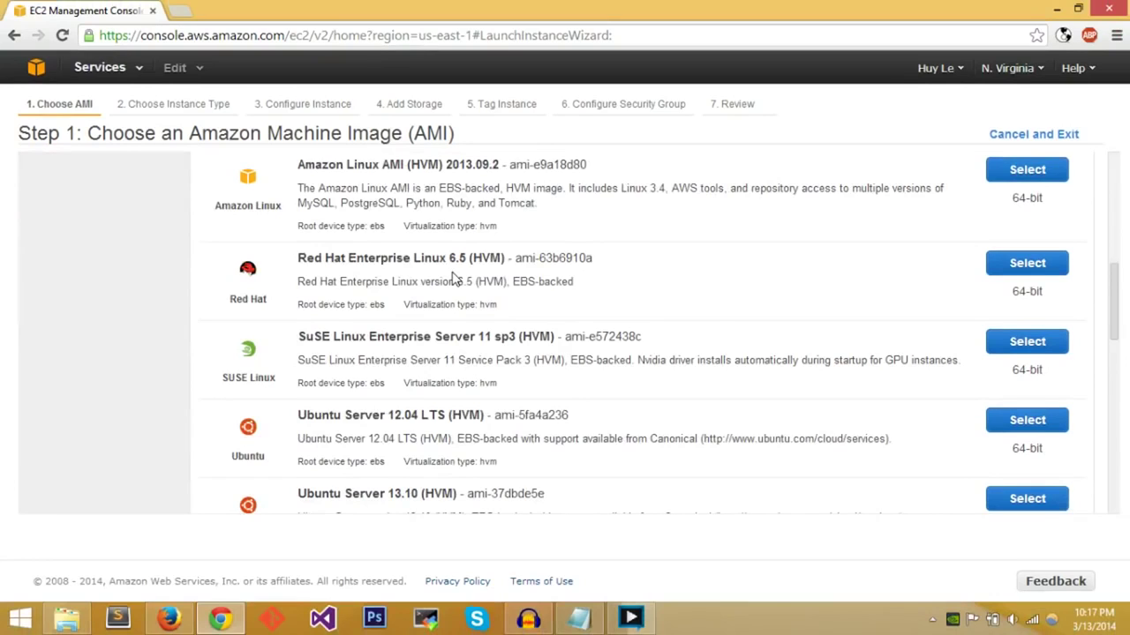
{"action": "scroll", "coordinate": [454, 279], "scroll_direction": "down", "scroll_amount": 1}
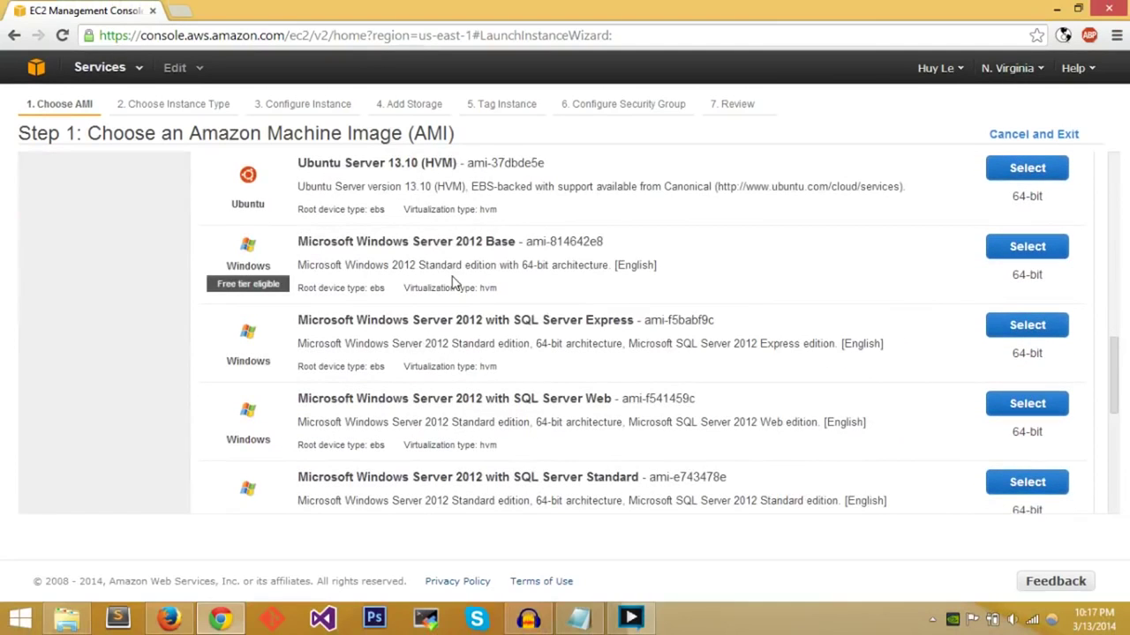
{"action": "scroll", "coordinate": [452, 281], "scroll_direction": "up", "scroll_amount": 3}
{"action": "scroll", "coordinate": [565, 335], "scroll_direction": "up", "scroll_amount": 4}
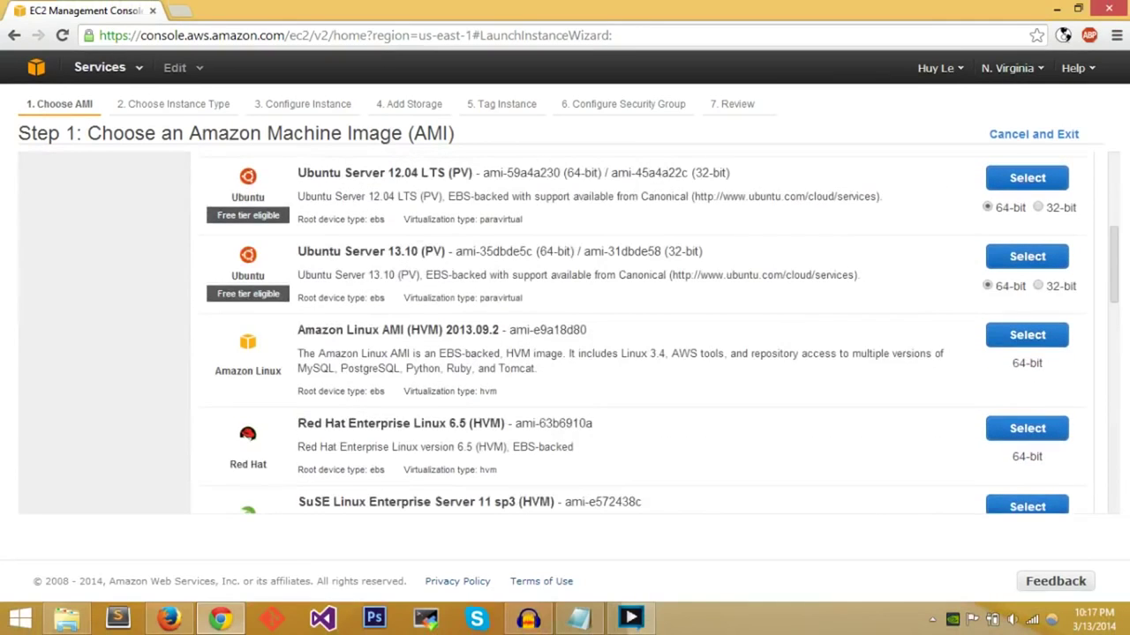
{"action": "scroll", "coordinate": [453, 284], "scroll_direction": "up", "scroll_amount": 2}
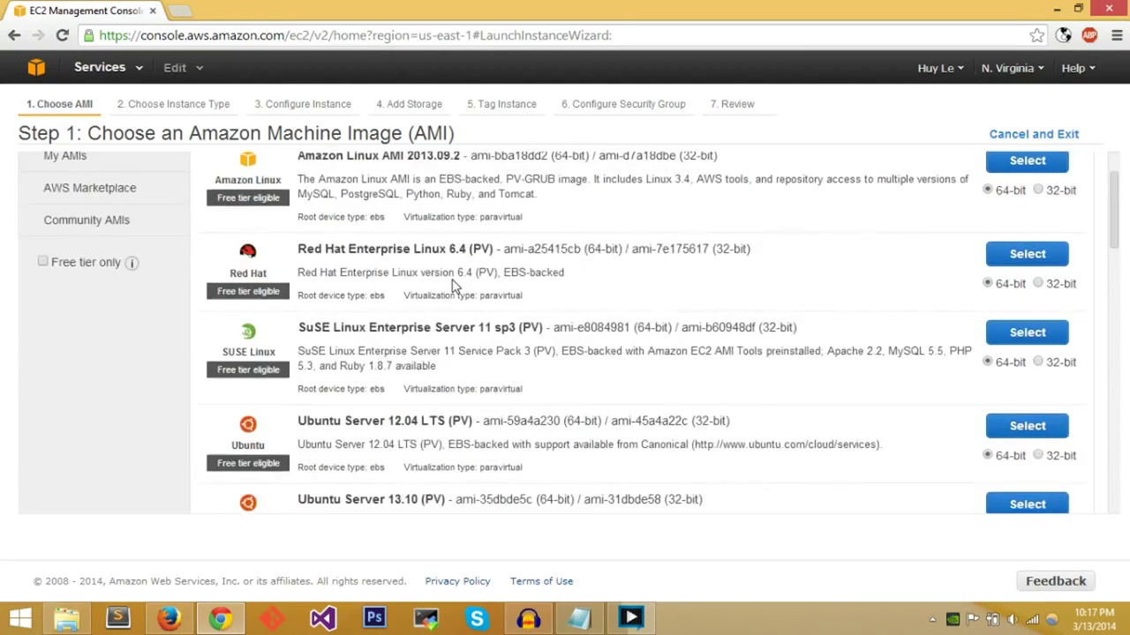
{"action": "scroll", "coordinate": [452, 284], "scroll_direction": "up", "scroll_amount": 1}
{"action": "scroll", "coordinate": [453, 284], "scroll_direction": "down", "scroll_amount": 2}
{"action": "scroll", "coordinate": [453, 284], "scroll_direction": "down", "scroll_amount": 1}
{"action": "scroll", "coordinate": [453, 284], "scroll_direction": "up", "scroll_amount": 1}
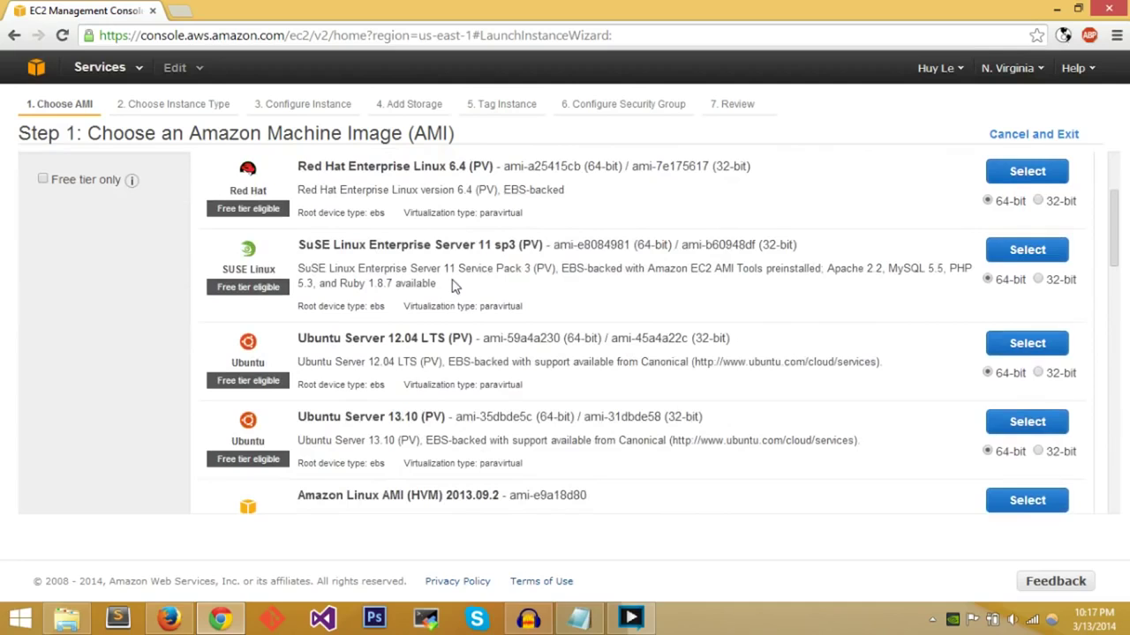
{"action": "scroll", "coordinate": [453, 284], "scroll_direction": "up", "scroll_amount": 1}
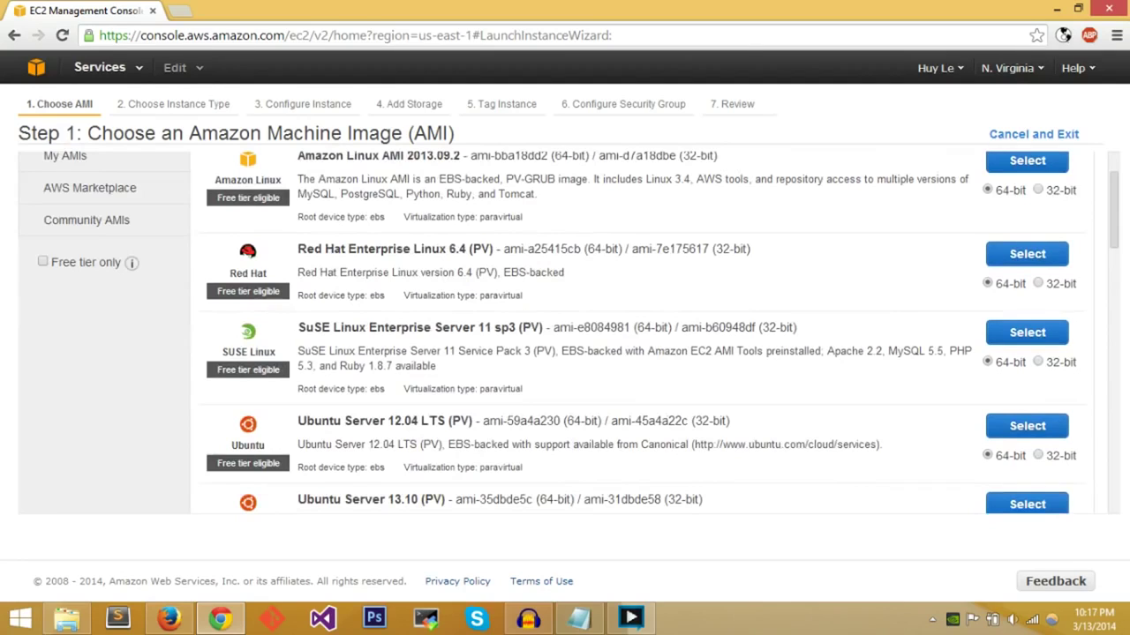
{"action": "scroll", "coordinate": [431, 283], "scroll_direction": "down", "scroll_amount": 1}
{"action": "scroll", "coordinate": [431, 282], "scroll_direction": "up", "scroll_amount": 1}
{"action": "scroll", "coordinate": [431, 282], "scroll_direction": "down", "scroll_amount": 1}
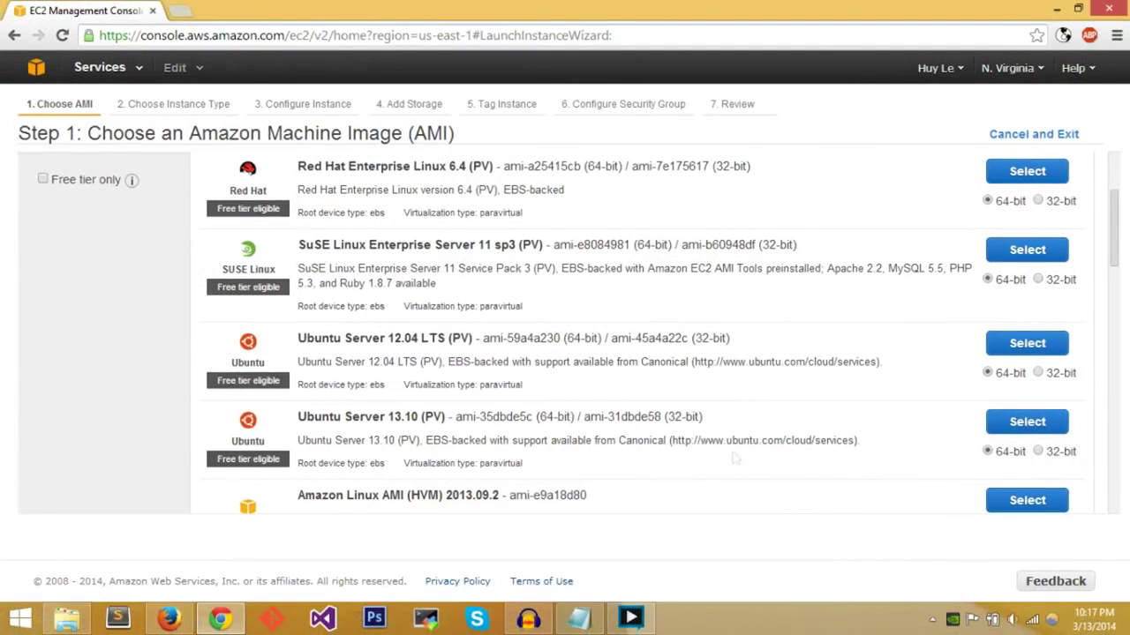
- Select Ubuntu Server 13.10 (PV) as the machine image
{"action": "left_click", "coordinate": [1051, 422]}
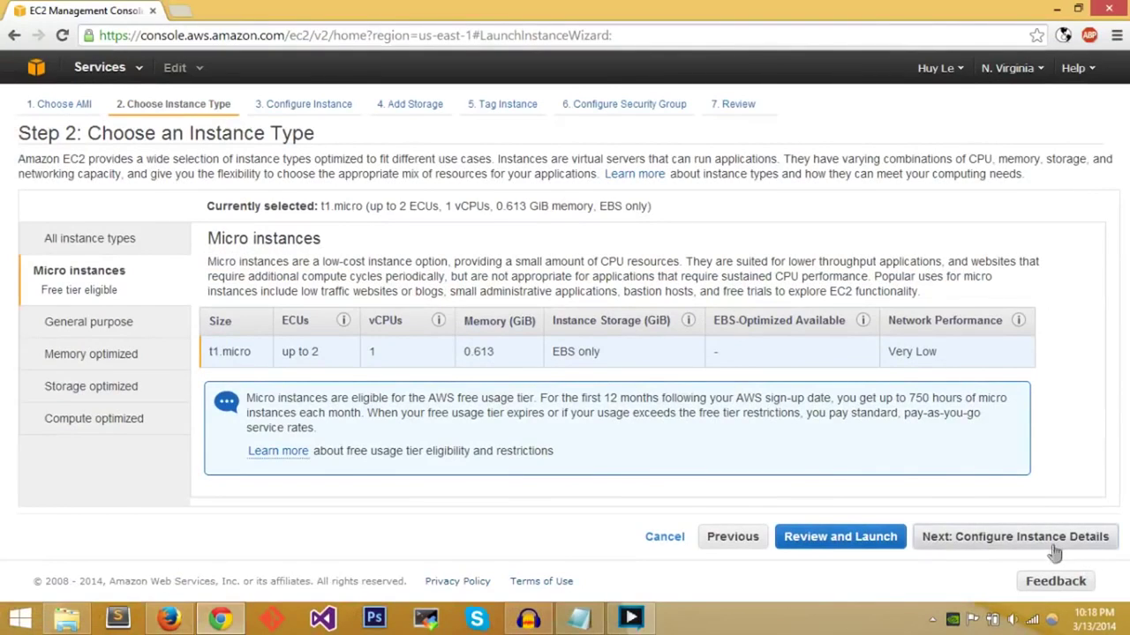
- Keep the t1.micro instance type and advance to Configure Instance Details
{"action": "left_click", "coordinate": [1056, 540]}
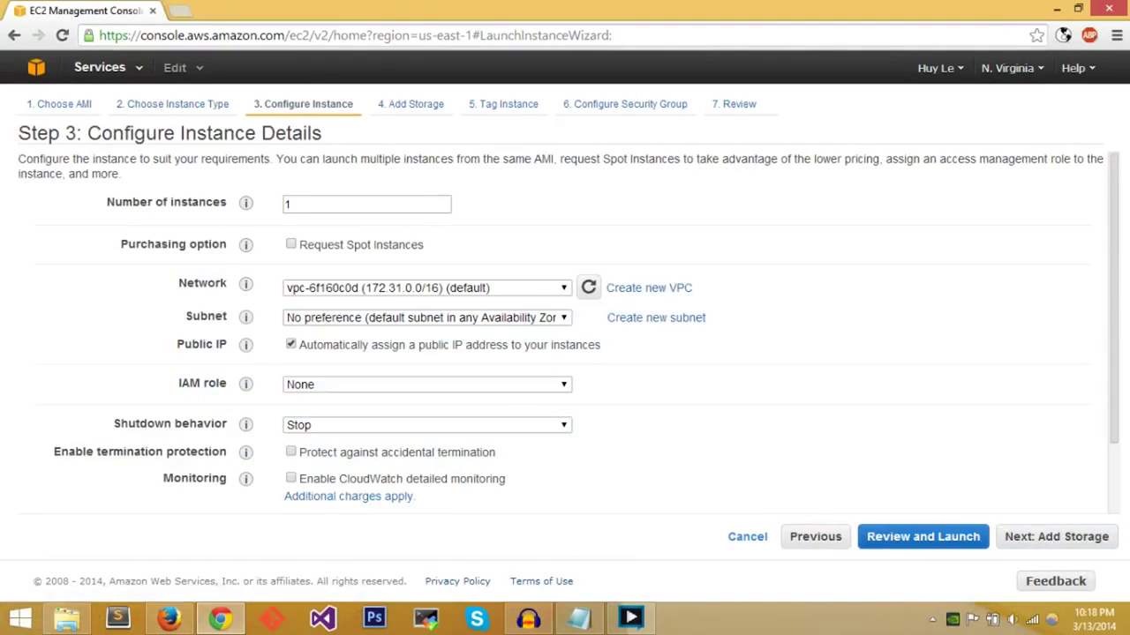
{"action": "scroll", "coordinate": [693, 395], "scroll_direction": "down", "scroll_amount": 1}
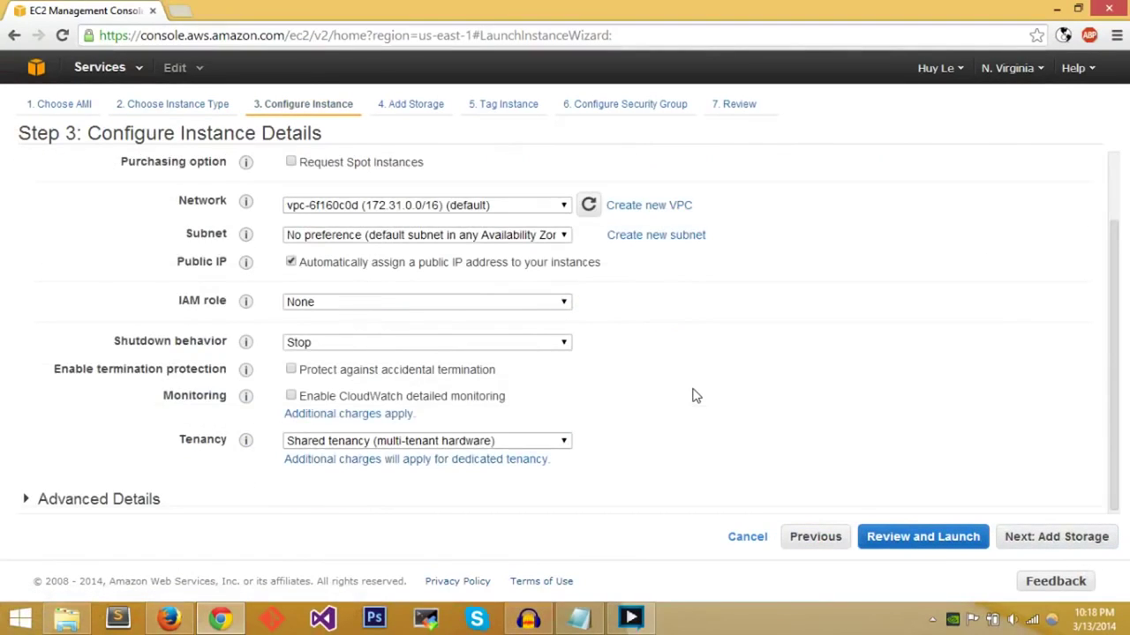
{"action": "scroll", "coordinate": [693, 396], "scroll_direction": "up", "scroll_amount": 1}
{"action": "mouse_move", "coordinate": [248, 256]}
{"action": "scroll", "coordinate": [248, 256], "scroll_direction": "down", "scroll_amount": 1}
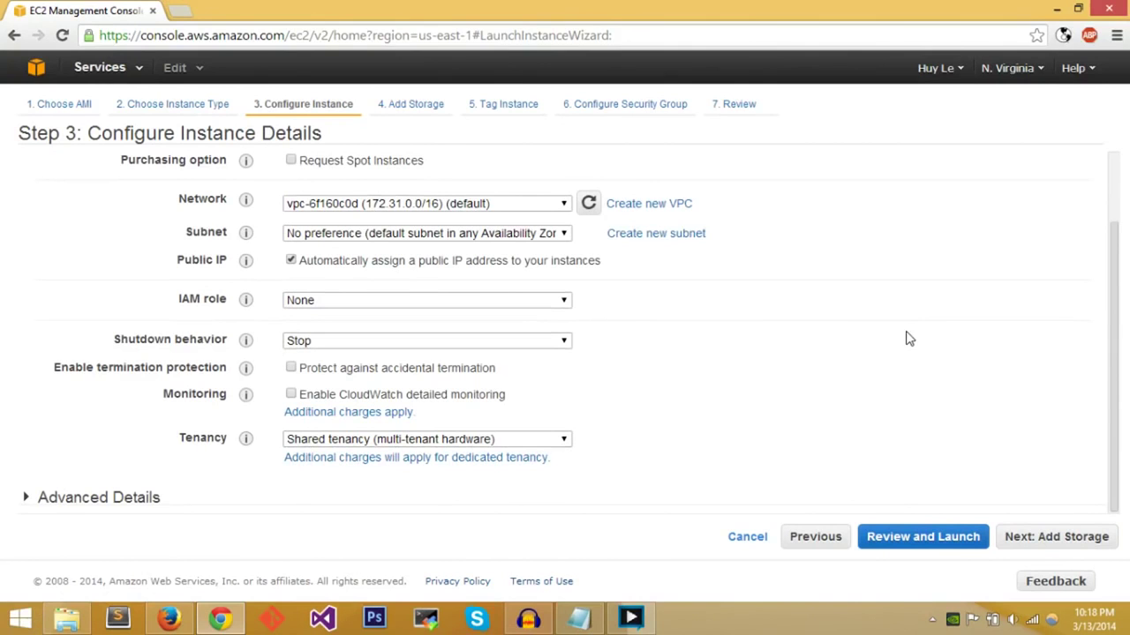
- Expand Advanced Details to inspect them, leaving defaults, and continue to Add Storage
{"action": "left_click", "coordinate": [85, 498]}
{"action": "scroll", "coordinate": [112, 415], "scroll_direction": "down", "scroll_amount": 1}
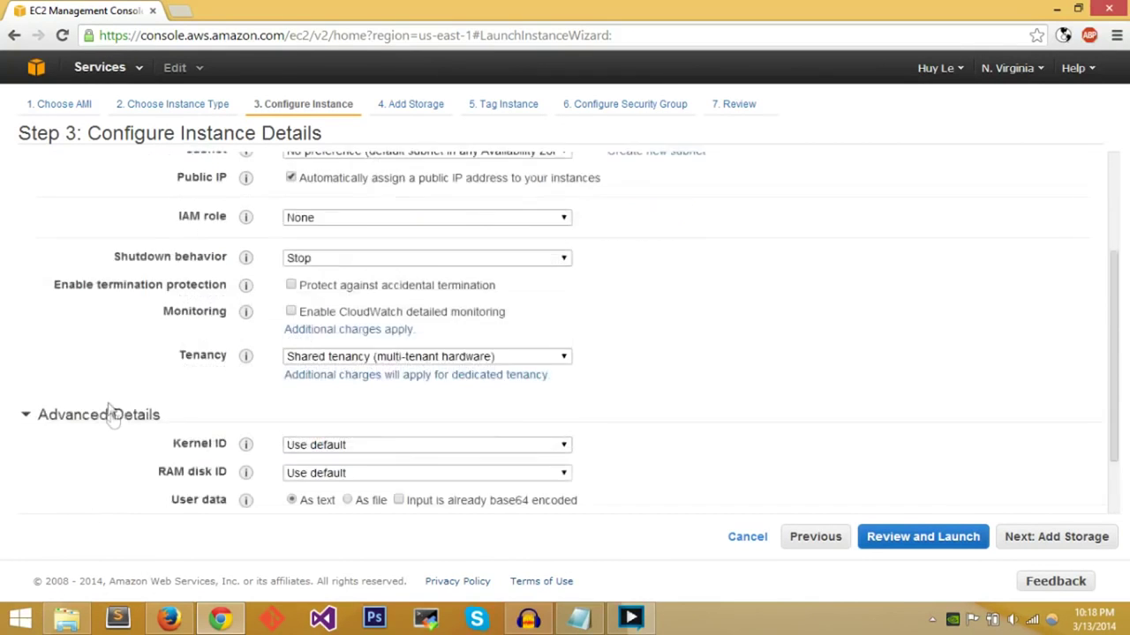
{"action": "scroll", "coordinate": [119, 428], "scroll_direction": "down", "scroll_amount": 1}
{"action": "scroll", "coordinate": [135, 454], "scroll_direction": "up", "scroll_amount": 2}
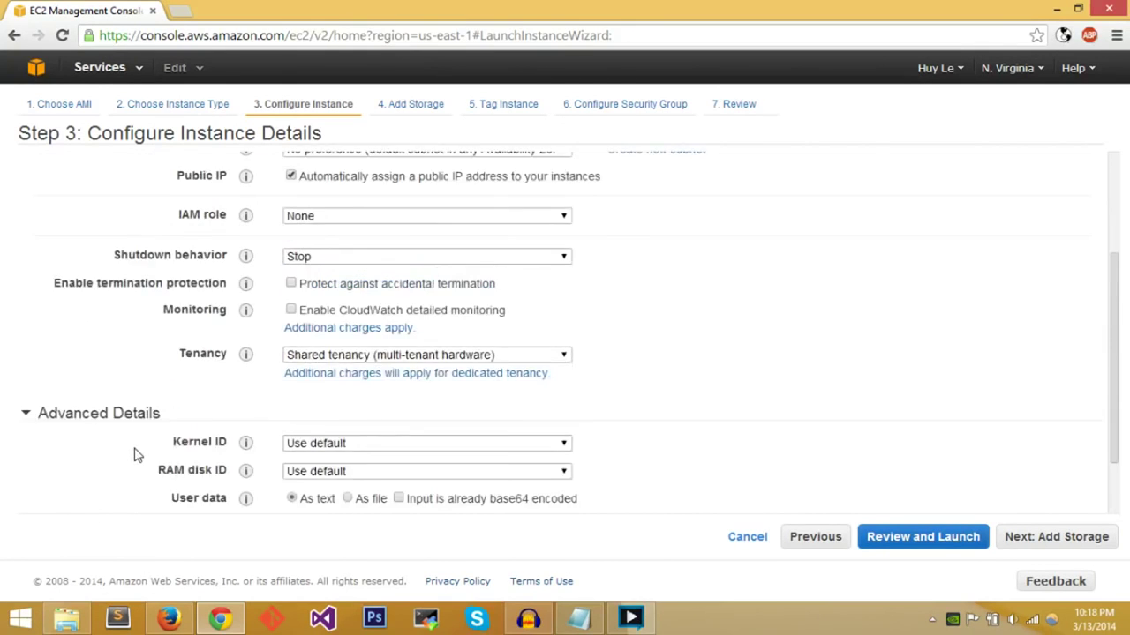
{"action": "scroll", "coordinate": [115, 455], "scroll_direction": "up", "scroll_amount": 1}
{"action": "scroll", "coordinate": [124, 461], "scroll_direction": "down", "scroll_amount": 3}
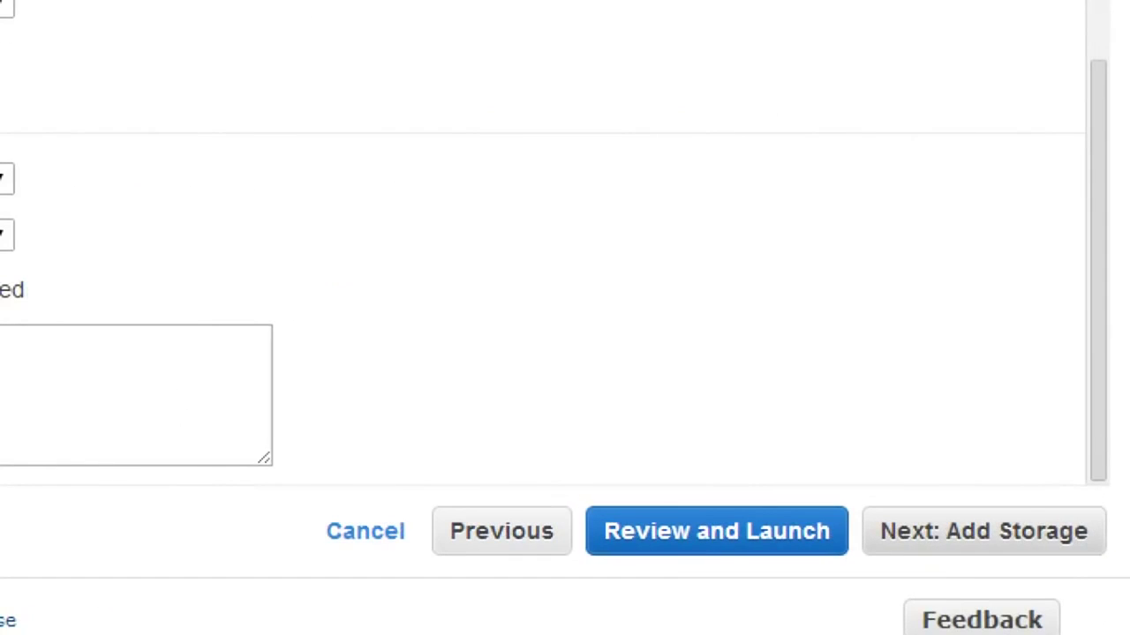
{"action": "left_click", "coordinate": [1007, 523]}
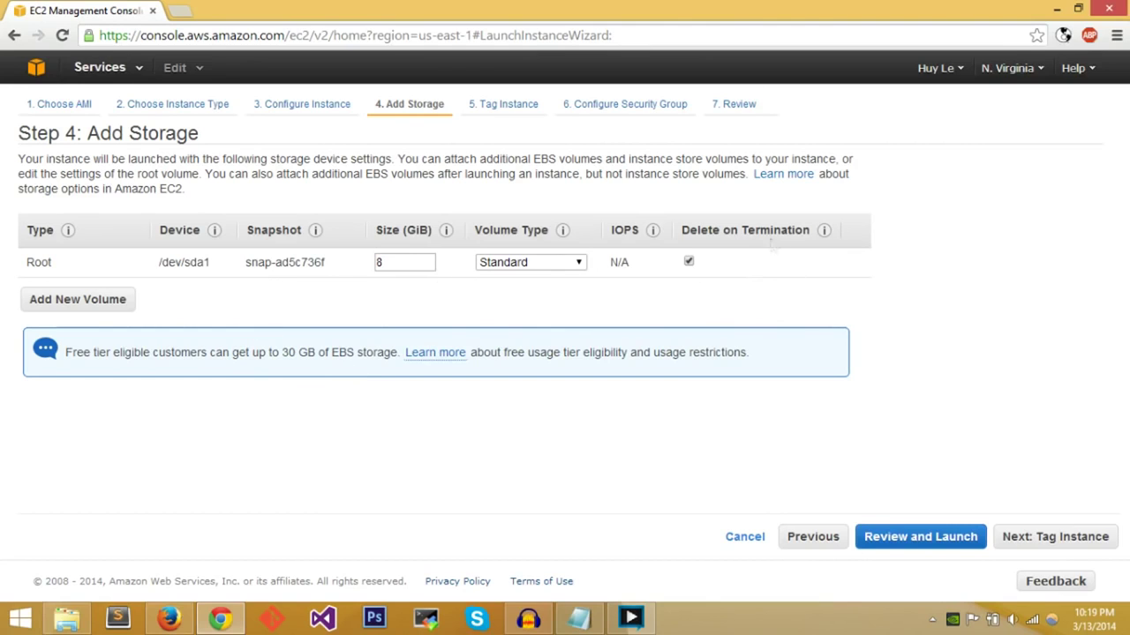
{"action": "mouse_move", "coordinate": [828, 238]}
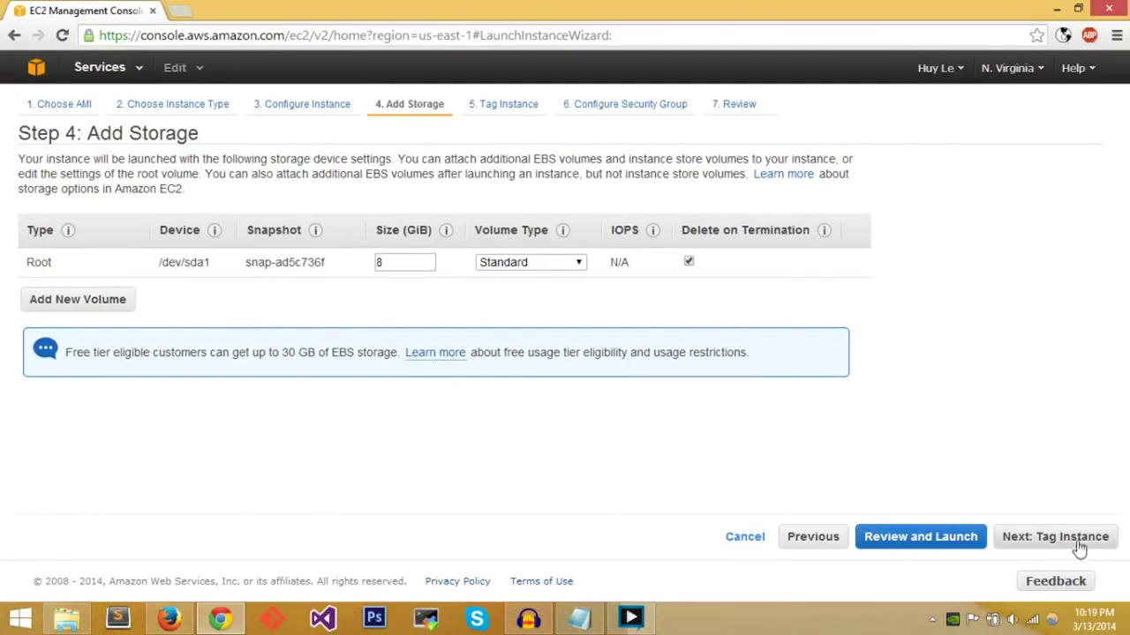
- Keep the 8 GiB Standard root volume and proceed to Tag Instance
{"action": "left_click", "coordinate": [923, 532]}
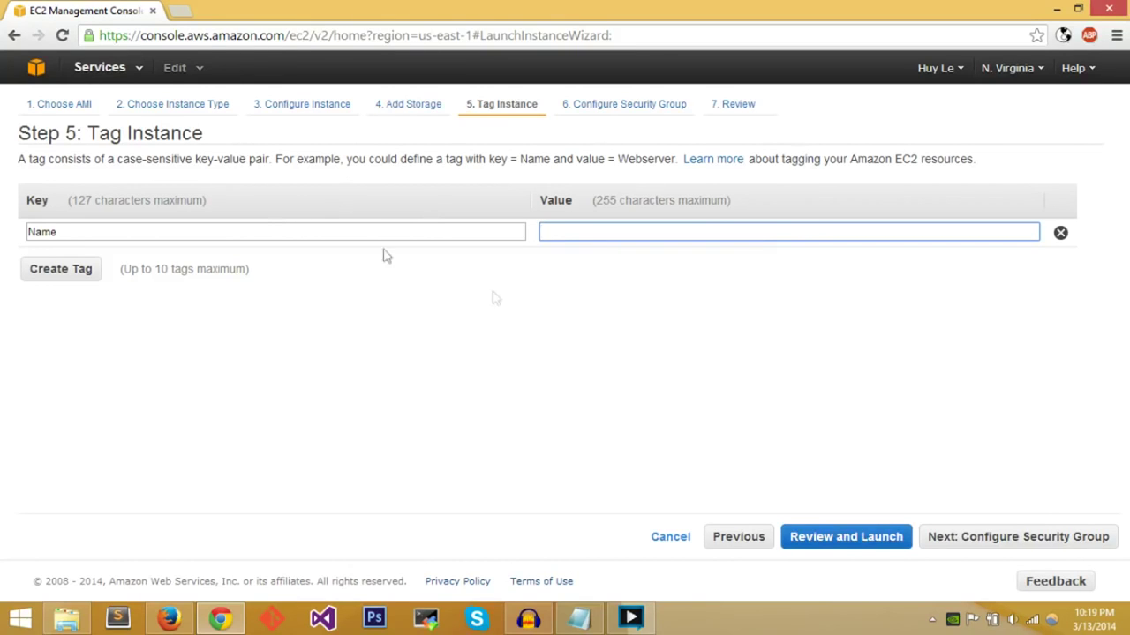
- Name the new security group 'test' with description 'test ec2 instan'
{"action": "left_click", "coordinate": [907, 539]}
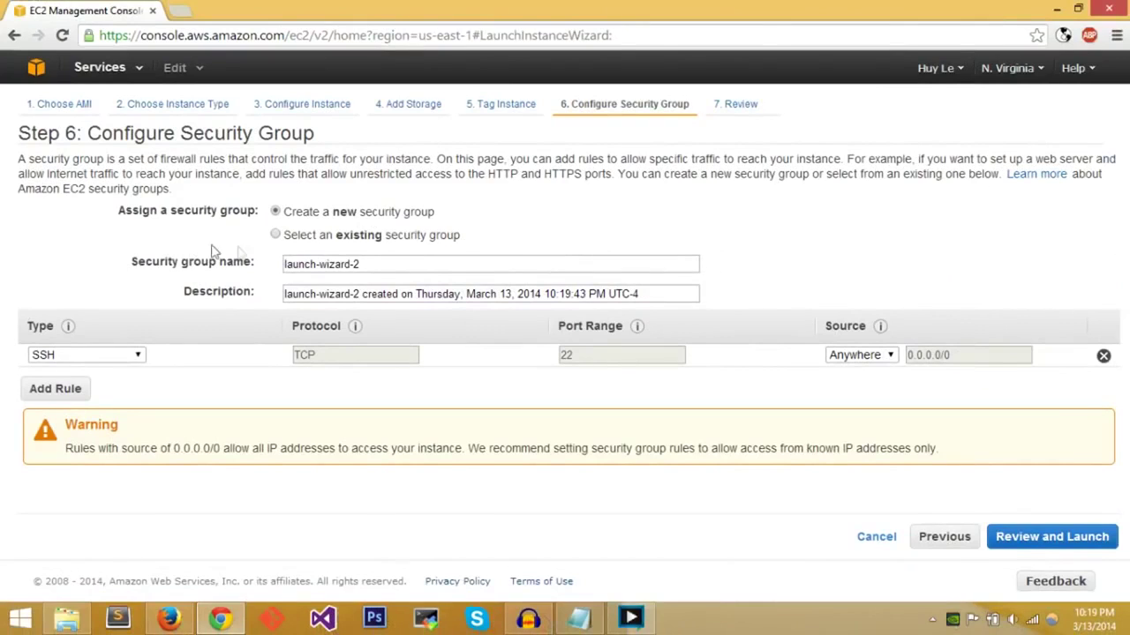
{"action": "left_click_drag", "start_coordinate": [360, 264], "coordinate": [284, 264]}
{"action": "type", "text": "test"}
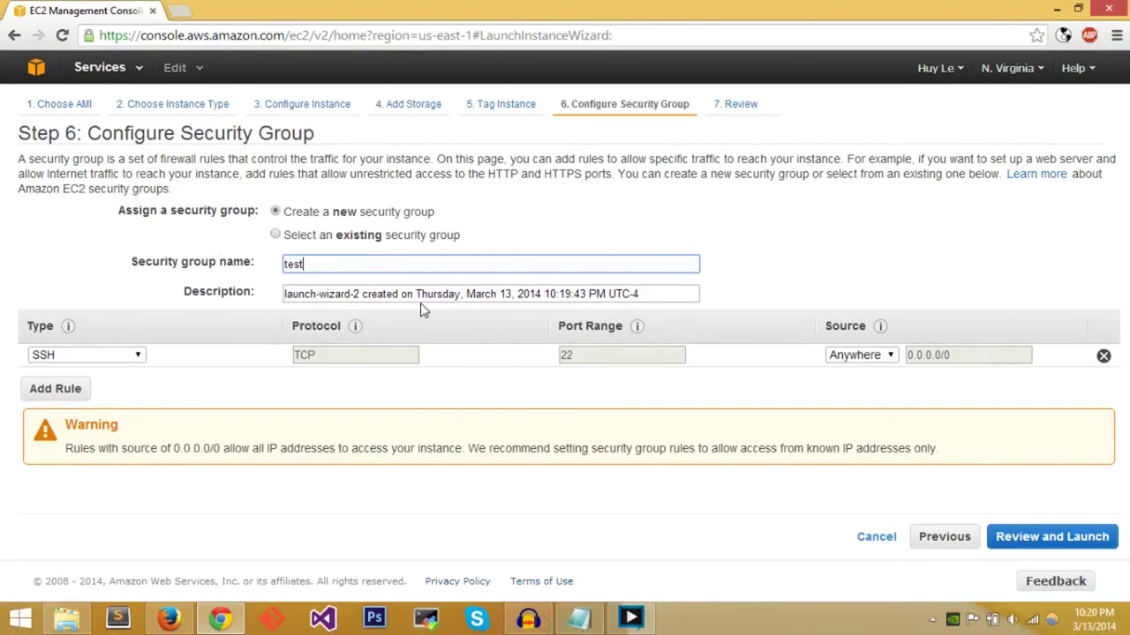
{"action": "left_click_drag", "start_coordinate": [641, 294], "coordinate": [316, 294]}
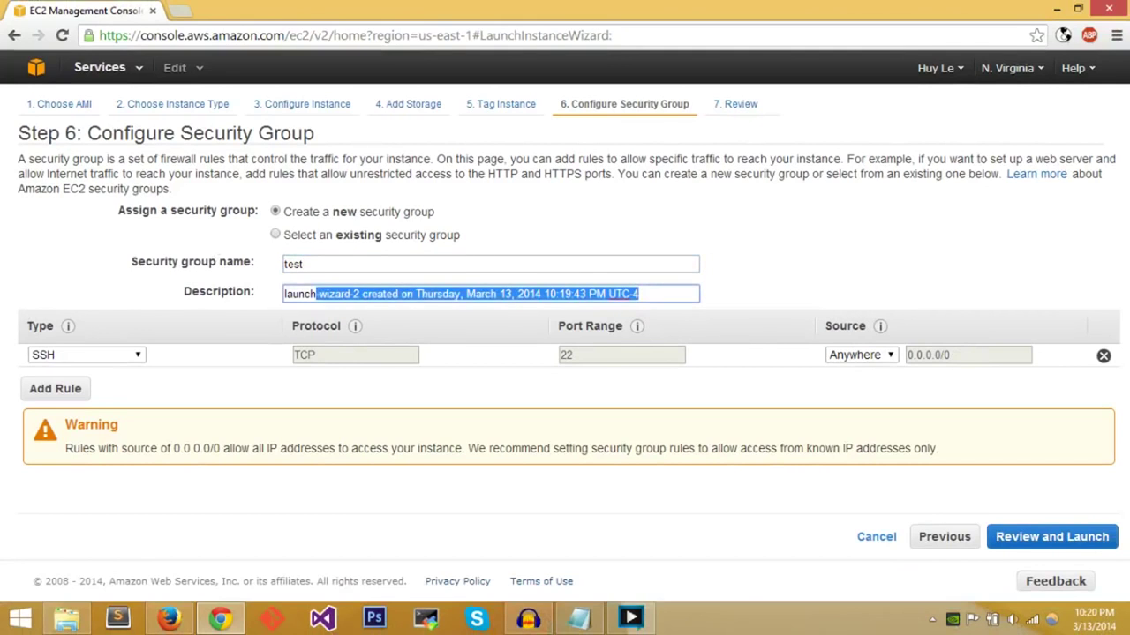
{"action": "left_click_drag", "start_coordinate": [639, 294], "coordinate": [284, 294]}
{"action": "key", "text": "BackSpace"}
{"action": "type", "text": "test ec2 instance for tutorial"}
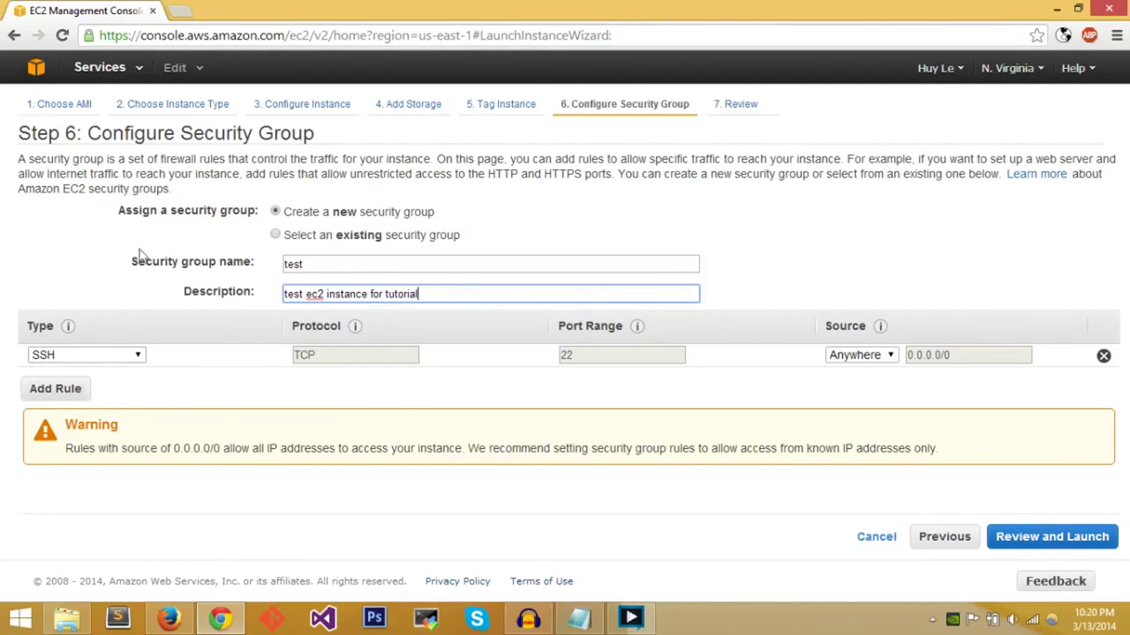
- Add an HTTP port 80 inbound rule alongside SSH and go to the launch review
{"action": "left_click", "coordinate": [62, 395]}
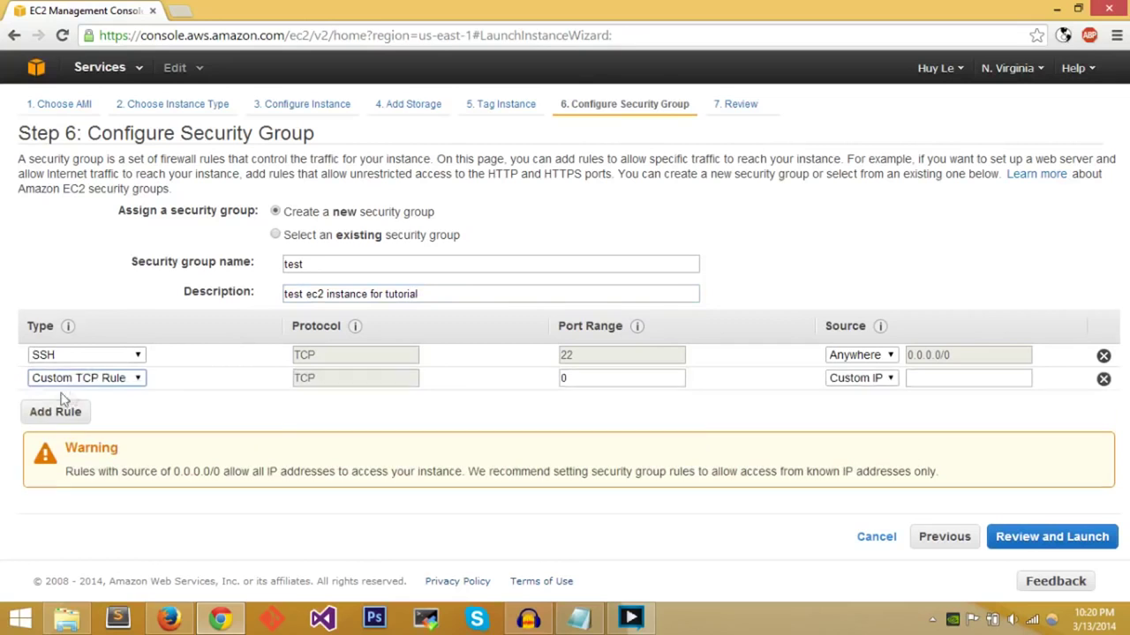
{"action": "left_click", "coordinate": [91, 379]}
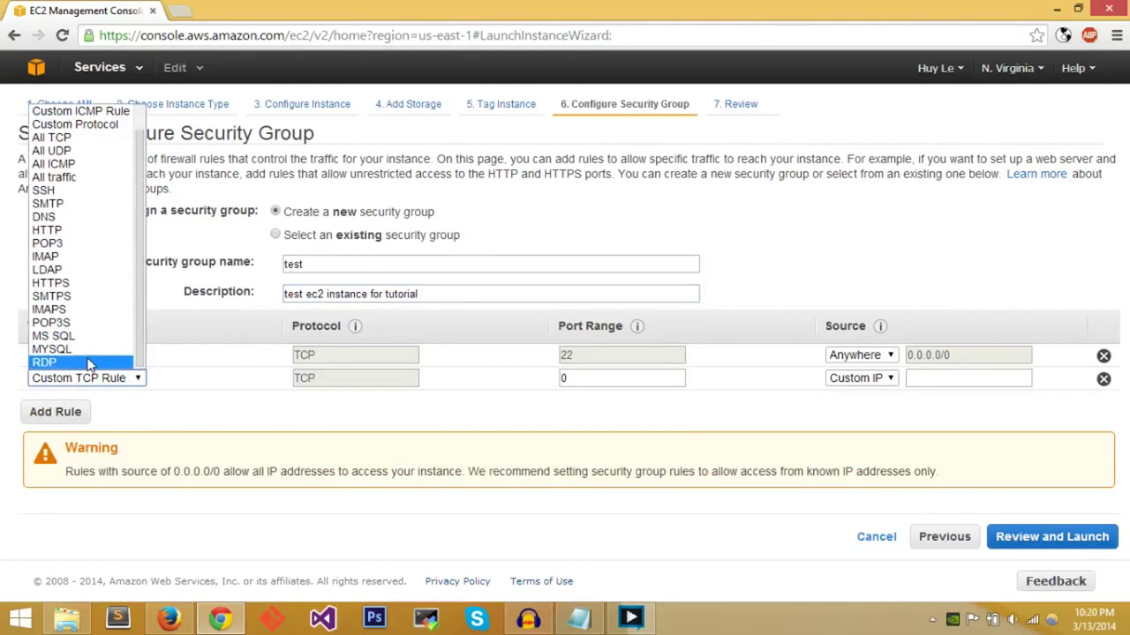
{"action": "left_click", "coordinate": [102, 231]}
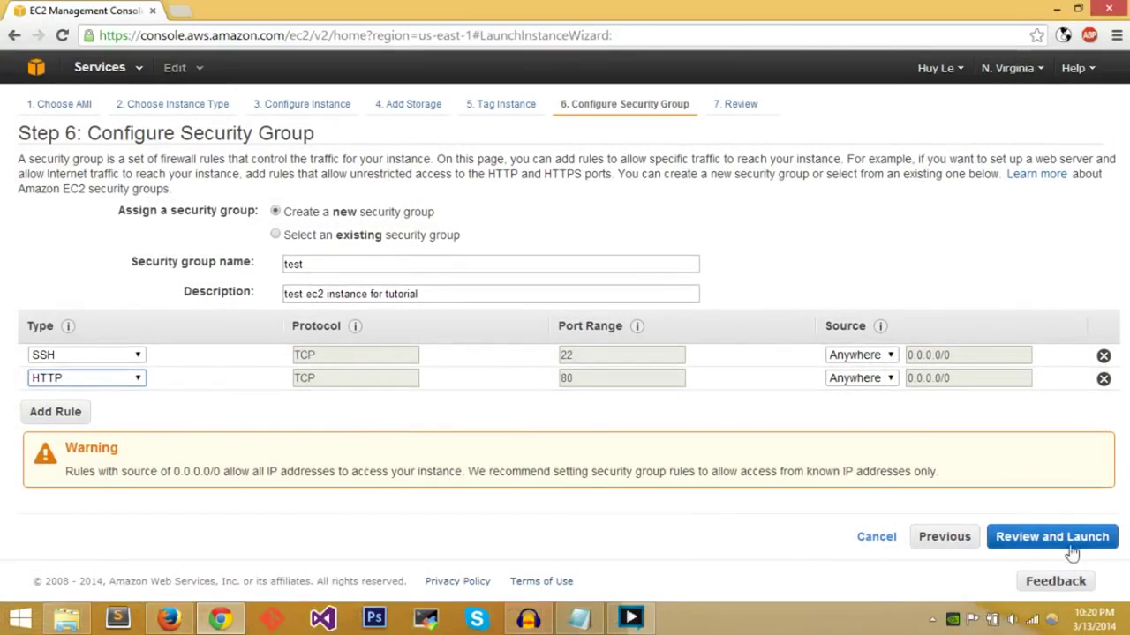
{"action": "left_click", "coordinate": [974, 494]}
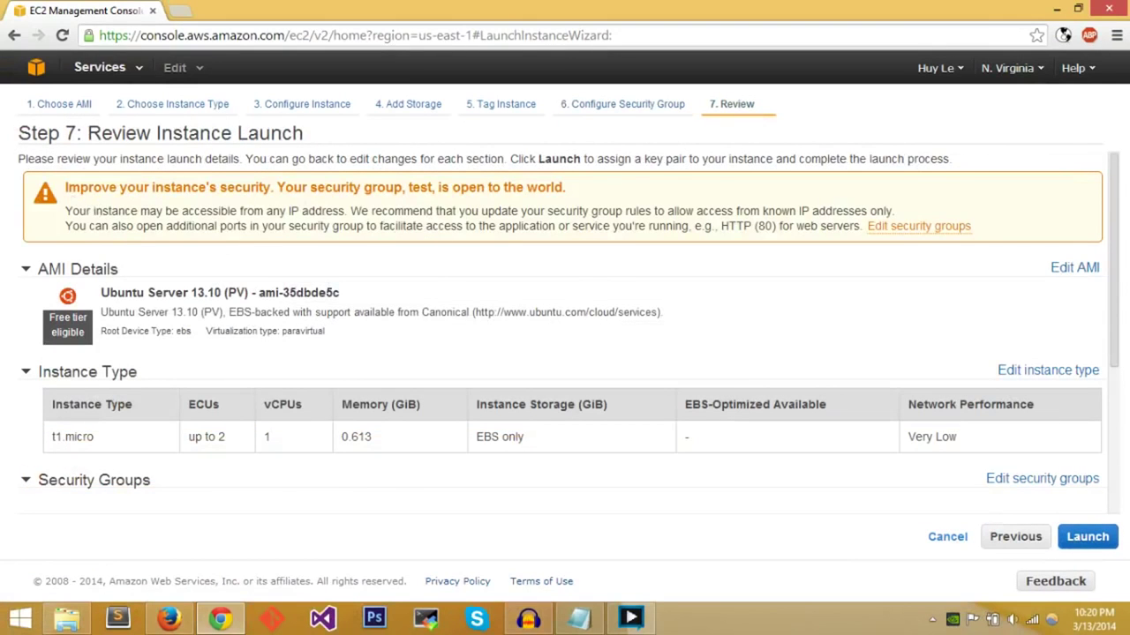
- Look over the Step 7 launch summary and launch, bringing up the key pair dialog
{"action": "scroll", "coordinate": [504, 303], "scroll_direction": "down", "scroll_amount": 1}
{"action": "scroll", "coordinate": [504, 310], "scroll_direction": "up", "scroll_amount": 1}
{"action": "scroll", "coordinate": [507, 323], "scroll_direction": "down", "scroll_amount": 2}
{"action": "scroll", "coordinate": [506, 326], "scroll_direction": "down", "scroll_amount": 1}
{"action": "scroll", "coordinate": [507, 335], "scroll_direction": "up", "scroll_amount": 3}
{"action": "scroll", "coordinate": [507, 349], "scroll_direction": "down", "scroll_amount": 3}
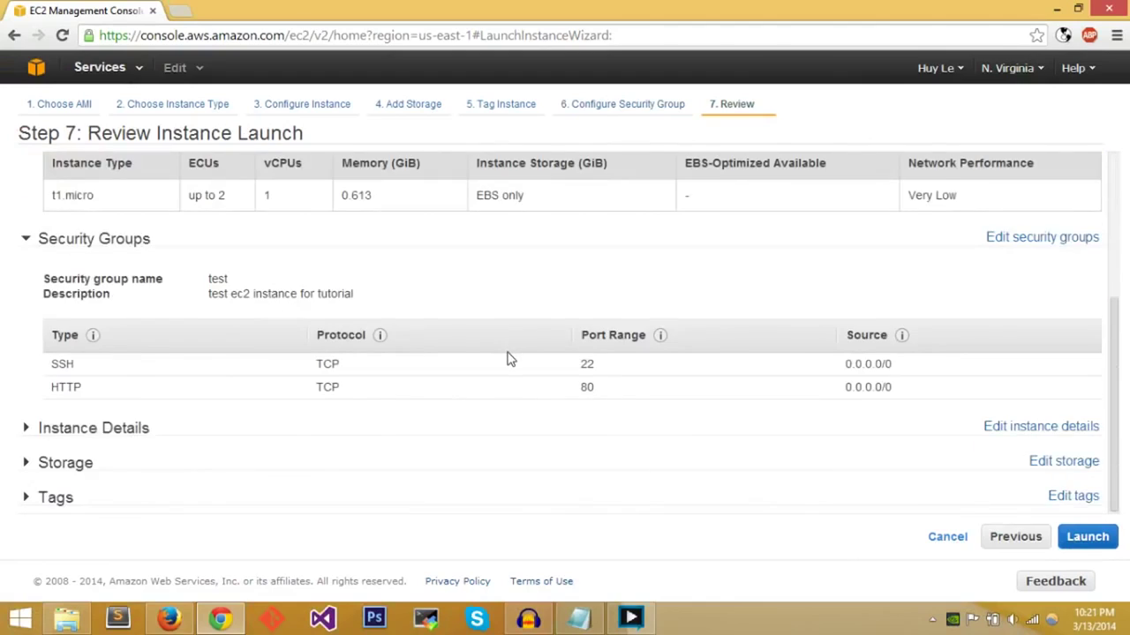
{"action": "scroll", "coordinate": [519, 270], "scroll_direction": "up", "scroll_amount": 3}
{"action": "scroll", "coordinate": [510, 343], "scroll_direction": "down", "scroll_amount": 3}
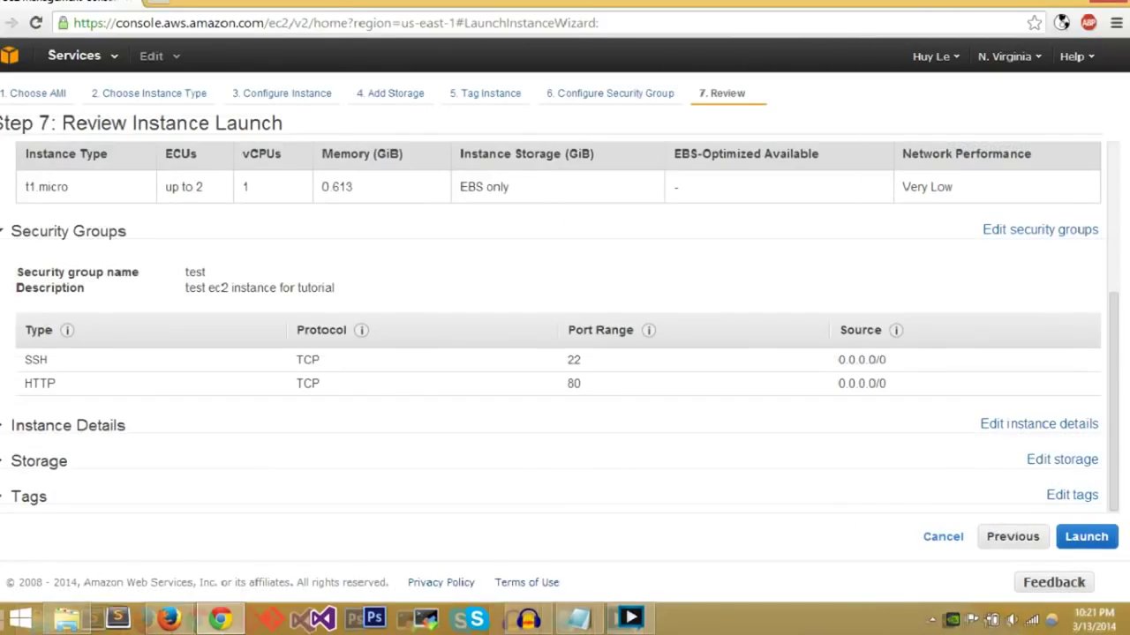
{"action": "left_click", "coordinate": [1087, 536]}
- Choose to create a new key pair, name it, and download a first .pem file
{"action": "left_click", "coordinate": [377, 307]}
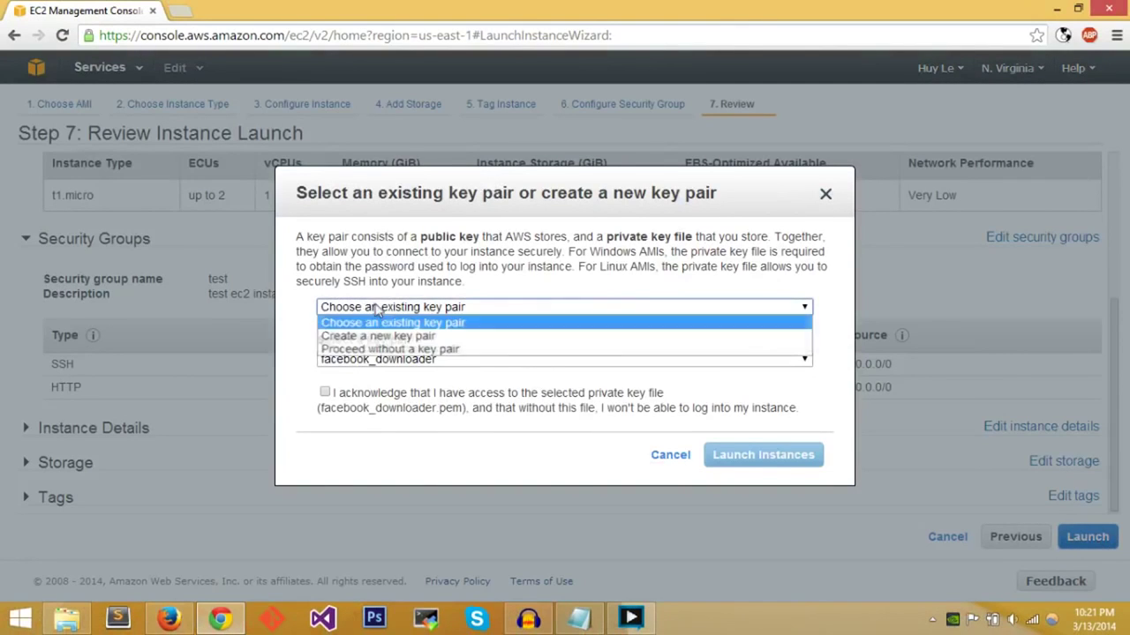
{"action": "left_click", "coordinate": [389, 305]}
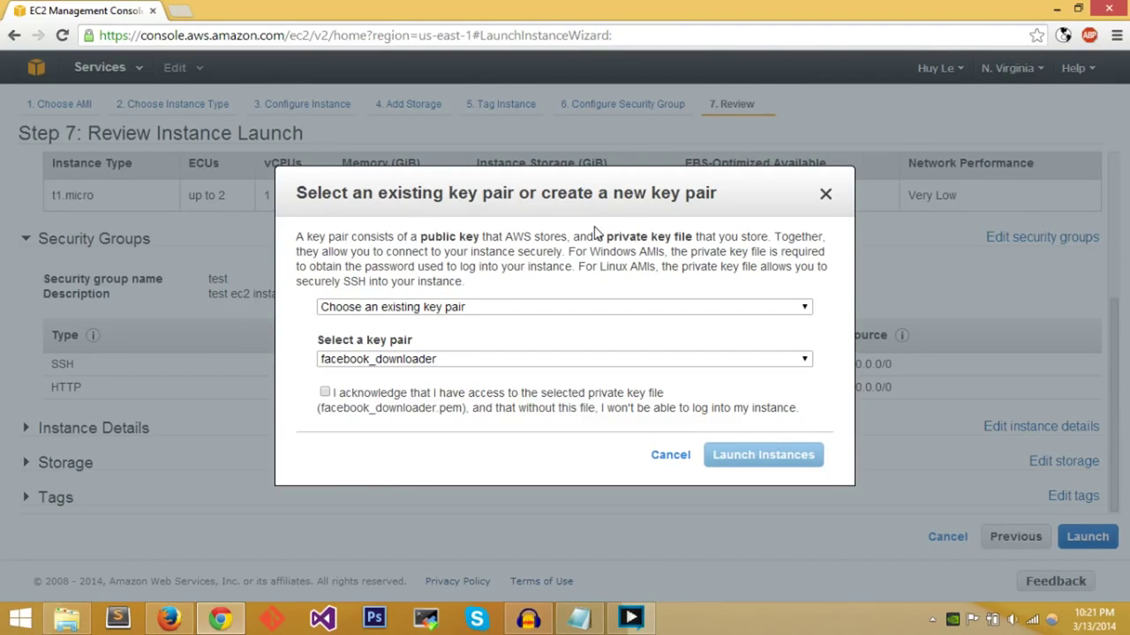
{"action": "left_click", "coordinate": [494, 307]}
{"action": "left_click", "coordinate": [456, 335]}
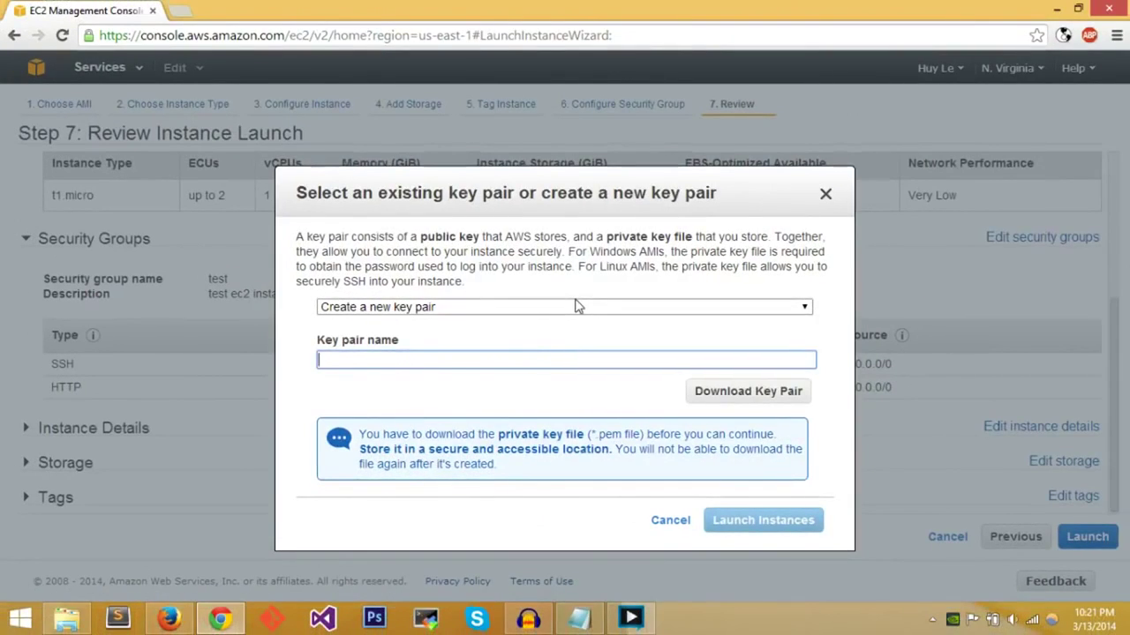
{"action": "type", "text": "test"}
{"action": "key", "text": "BackSpace"}
{"action": "type", "text": "turo"}
{"action": "type", "text": "tori"}
{"action": "type", "text": "al"}
{"action": "left_click", "coordinate": [758, 406]}
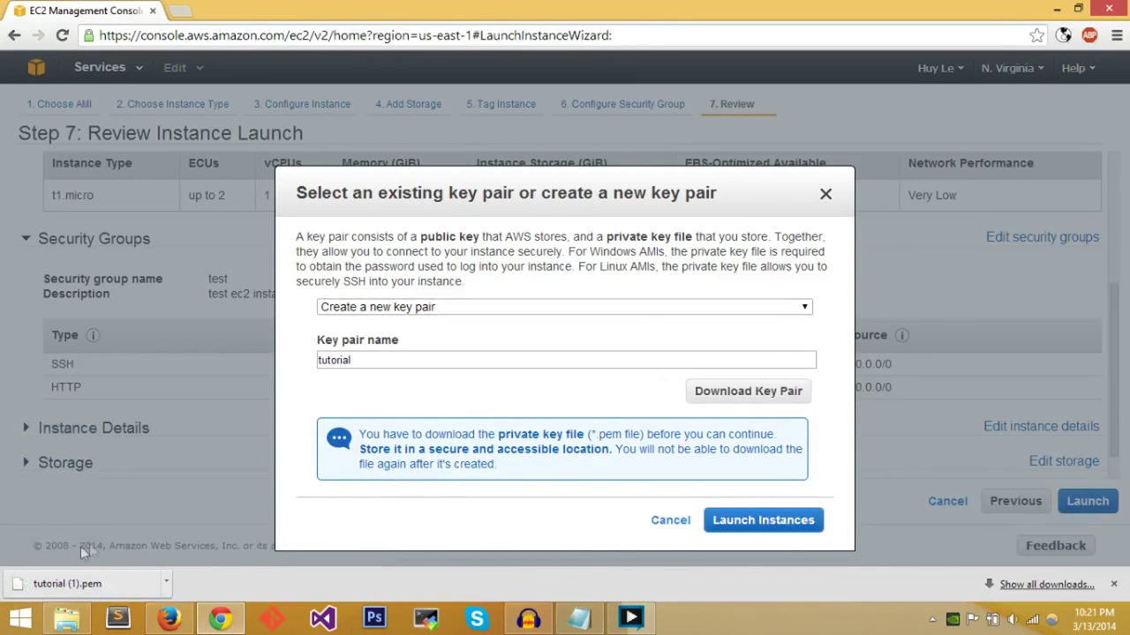
- Rename the new key pair testTutorial, download it, and launch the instance
{"action": "left_click", "coordinate": [650, 308]}
{"action": "left_click", "coordinate": [650, 309]}
{"action": "left_click", "coordinate": [520, 307]}
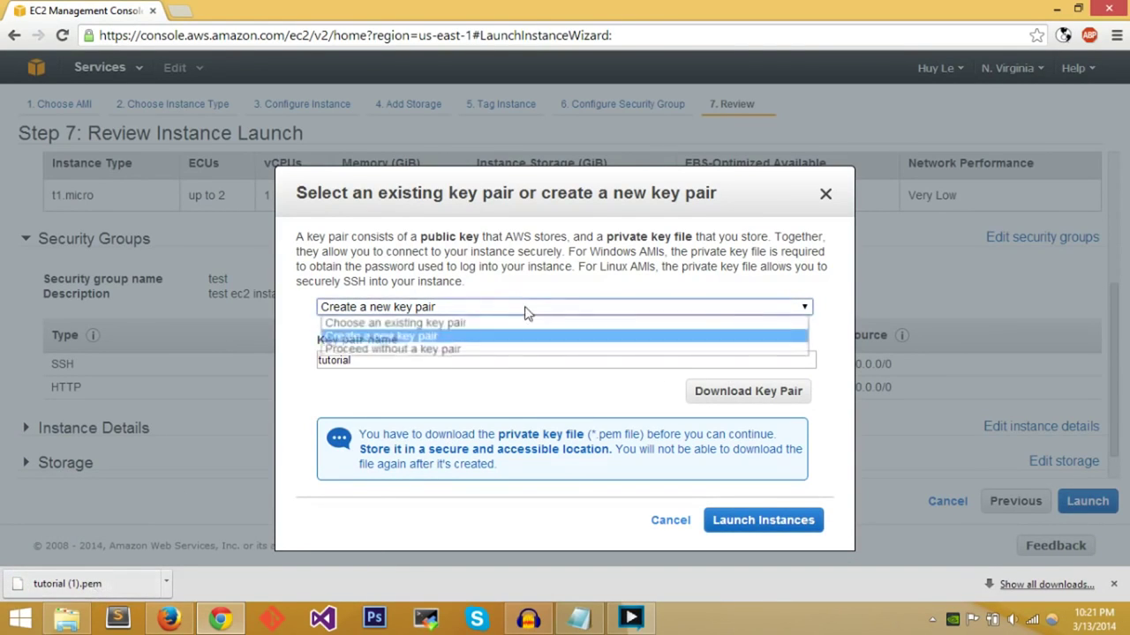
{"action": "left_click", "coordinate": [534, 291]}
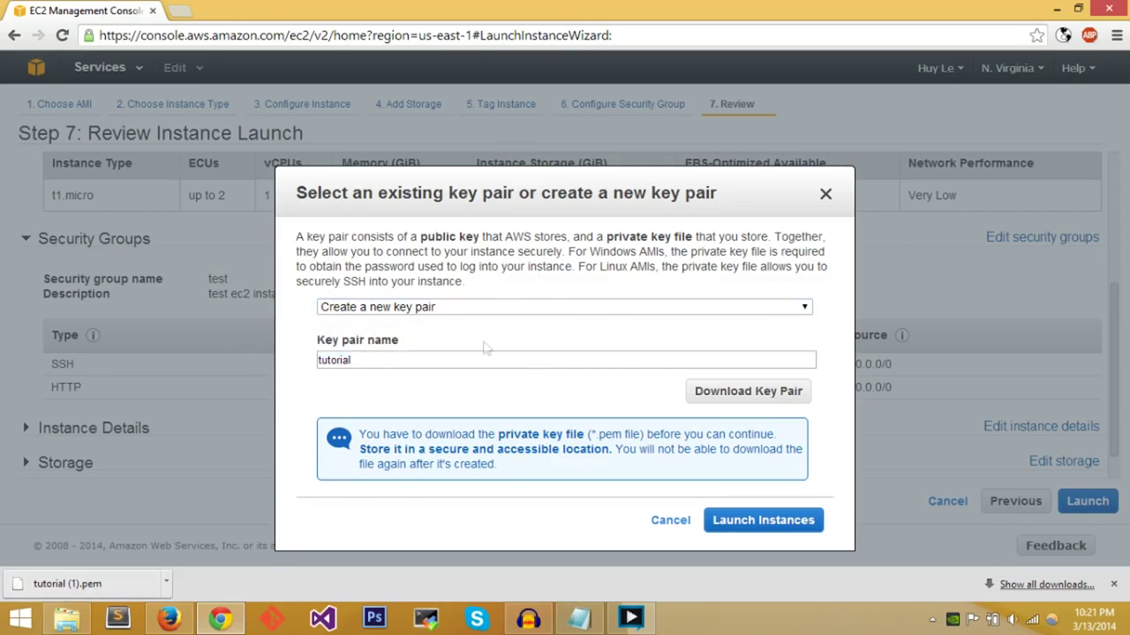
{"action": "key", "text": "ctrl+a"}
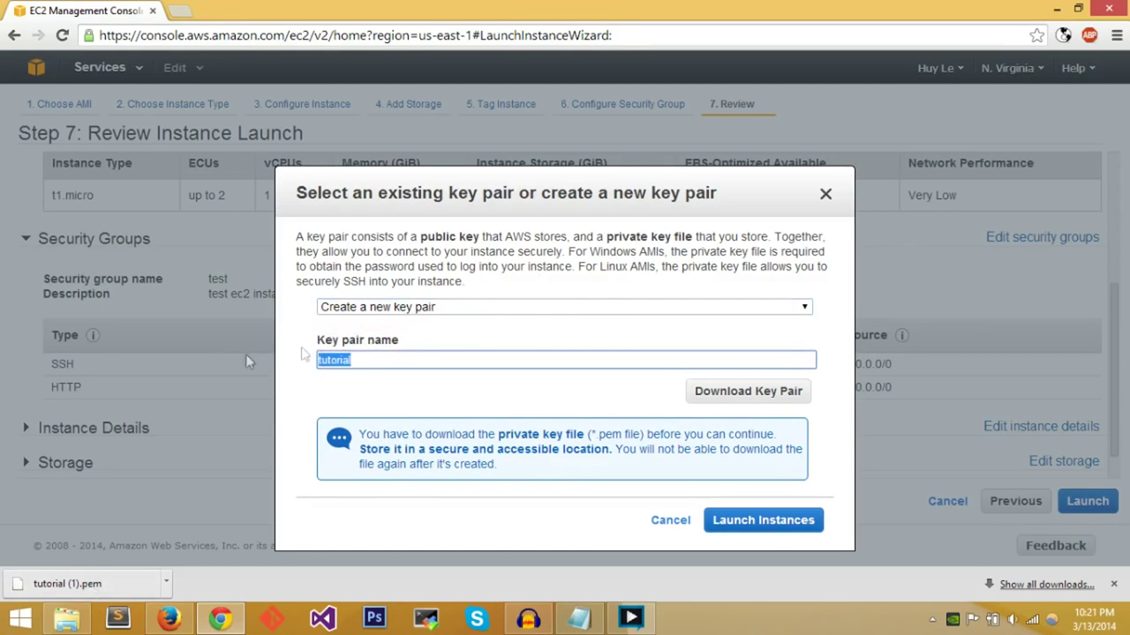
{"action": "type", "text": "testT"}
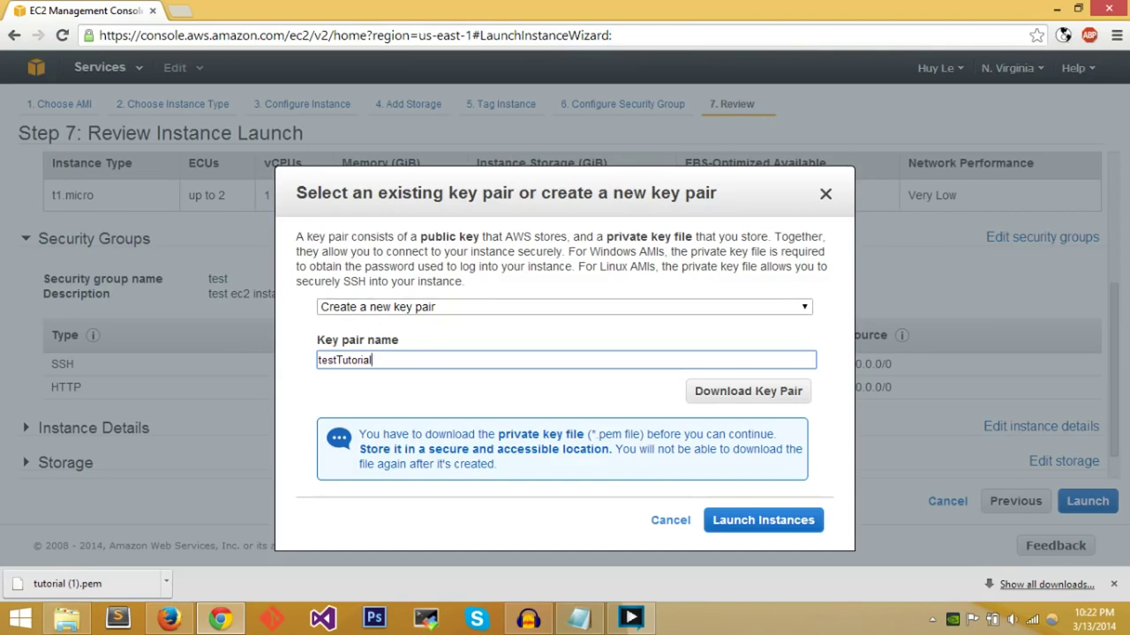
{"action": "left_click", "coordinate": [759, 397]}
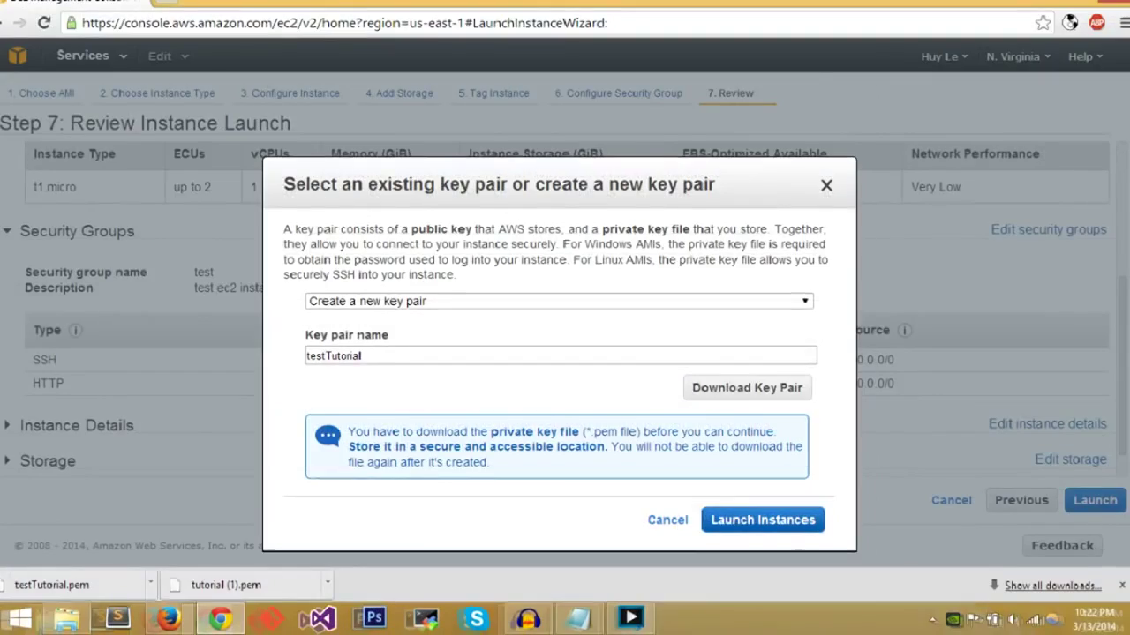
{"action": "left_click", "coordinate": [790, 522]}
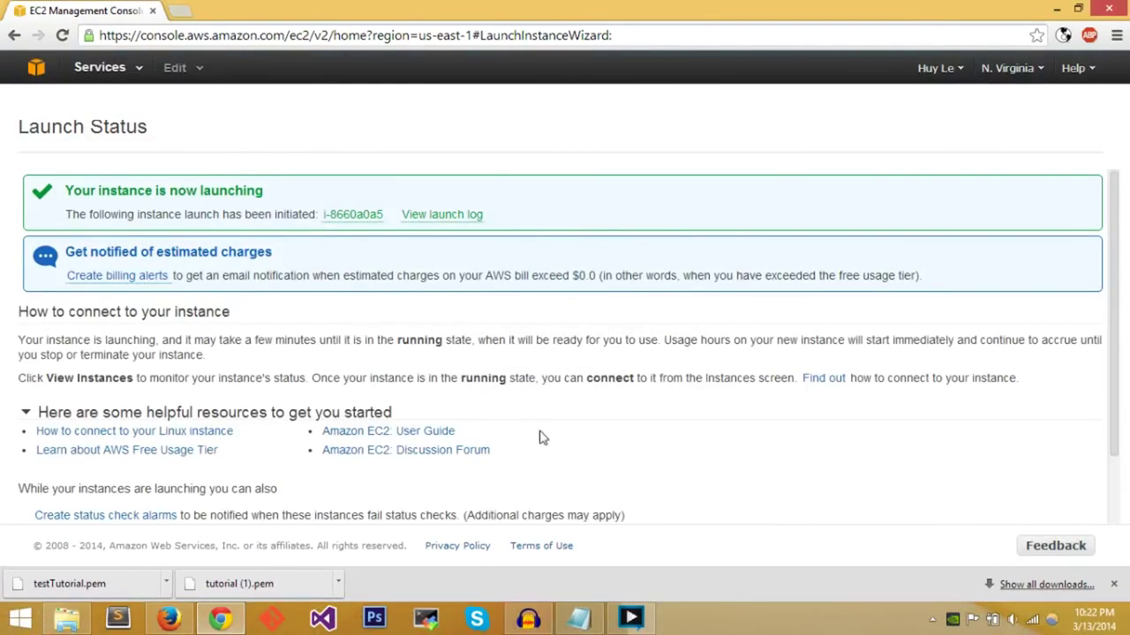
- Open new instance i-8660a0a5 from the launch page and clear the filter to list all four instances
{"action": "left_click_drag", "start_coordinate": [170, 191], "coordinate": [304, 217]}
{"action": "left_click", "coordinate": [304, 217]}
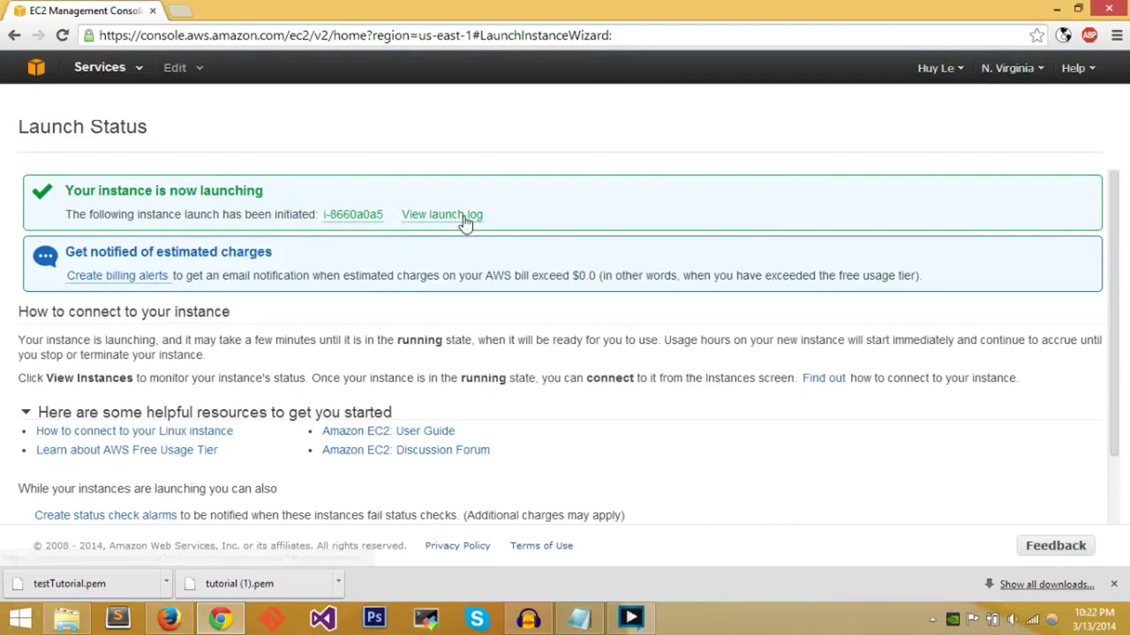
{"action": "left_click", "coordinate": [376, 220]}
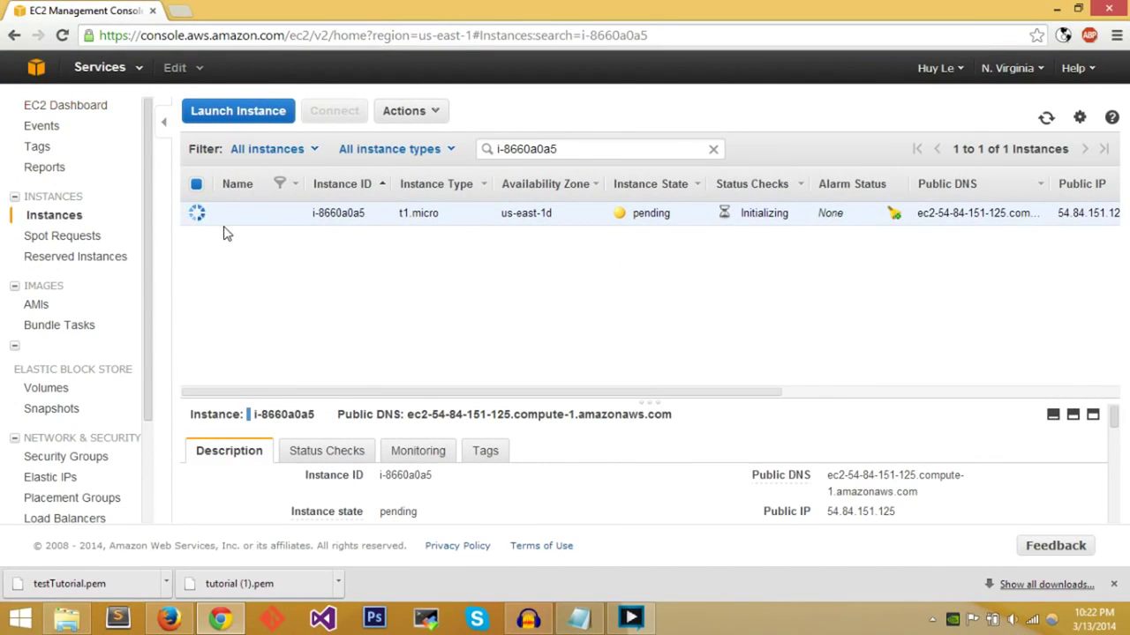
{"action": "left_click", "coordinate": [58, 221]}
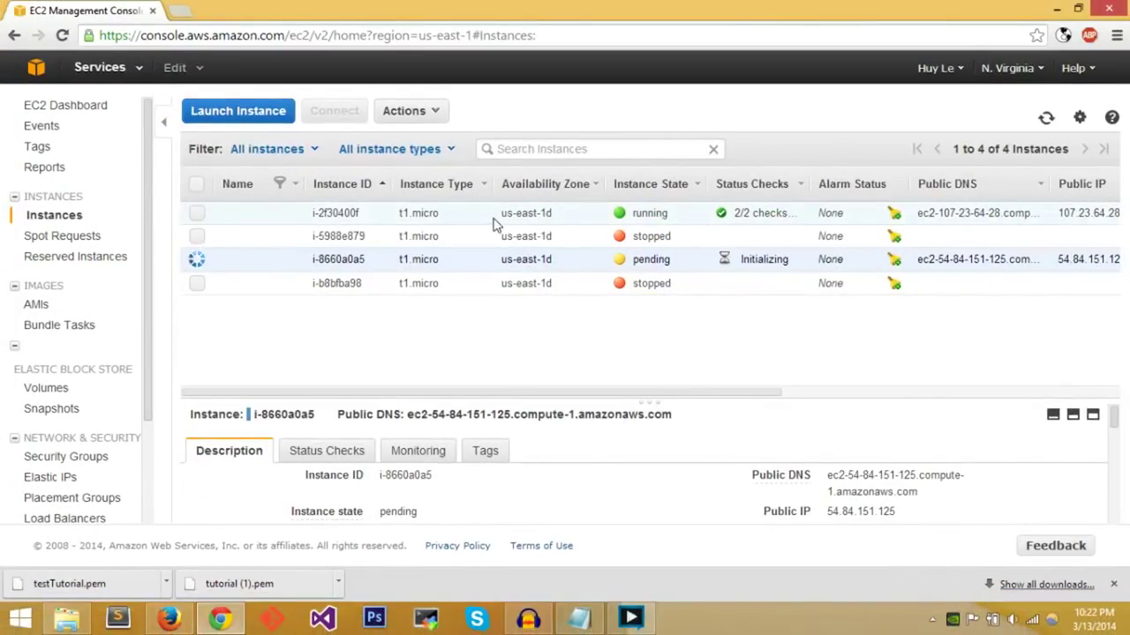
{"action": "left_click", "coordinate": [66, 617]}
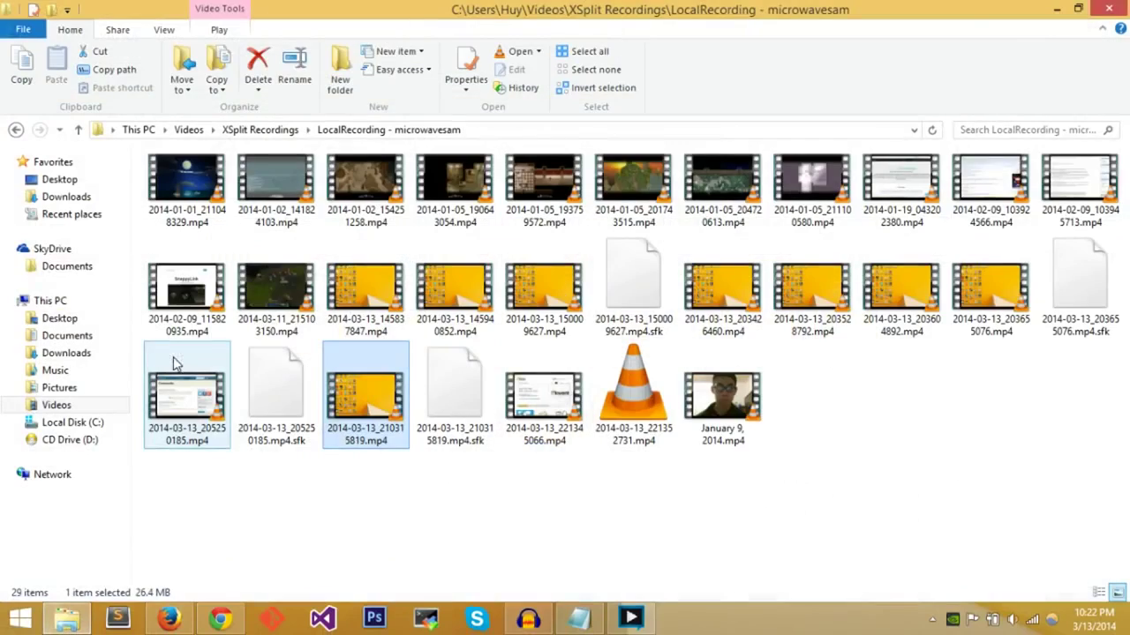
- Copy testTutorial.pem from the Downloads folder, then minimize File Explorer and Chrome
{"action": "left_click", "coordinate": [79, 200]}
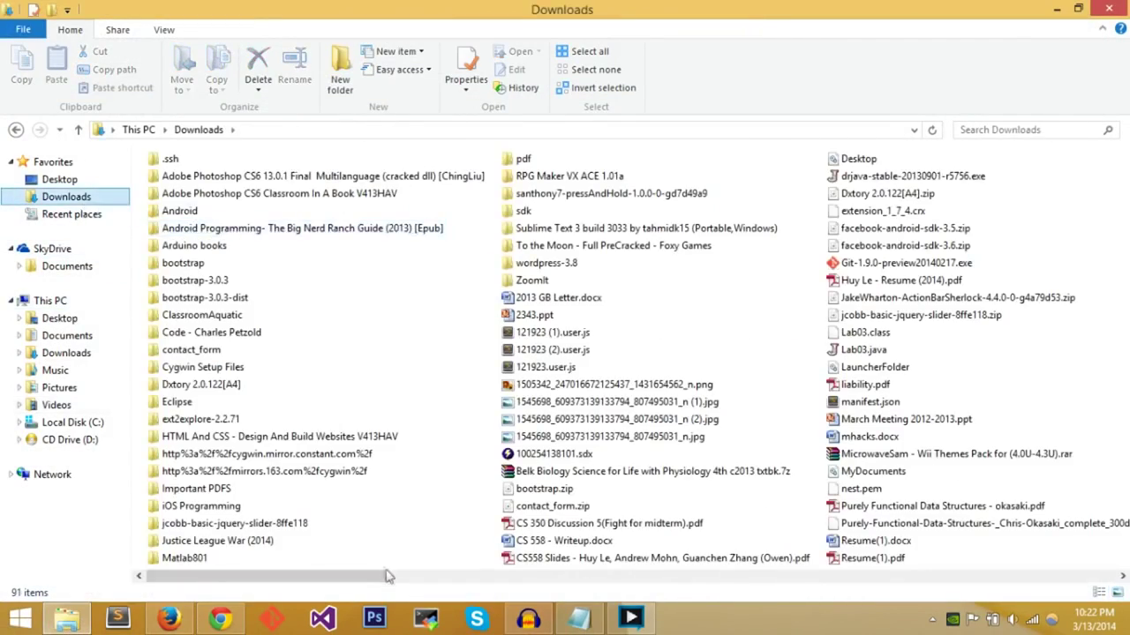
{"action": "left_click_drag", "start_coordinate": [420, 580], "coordinate": [672, 554]}
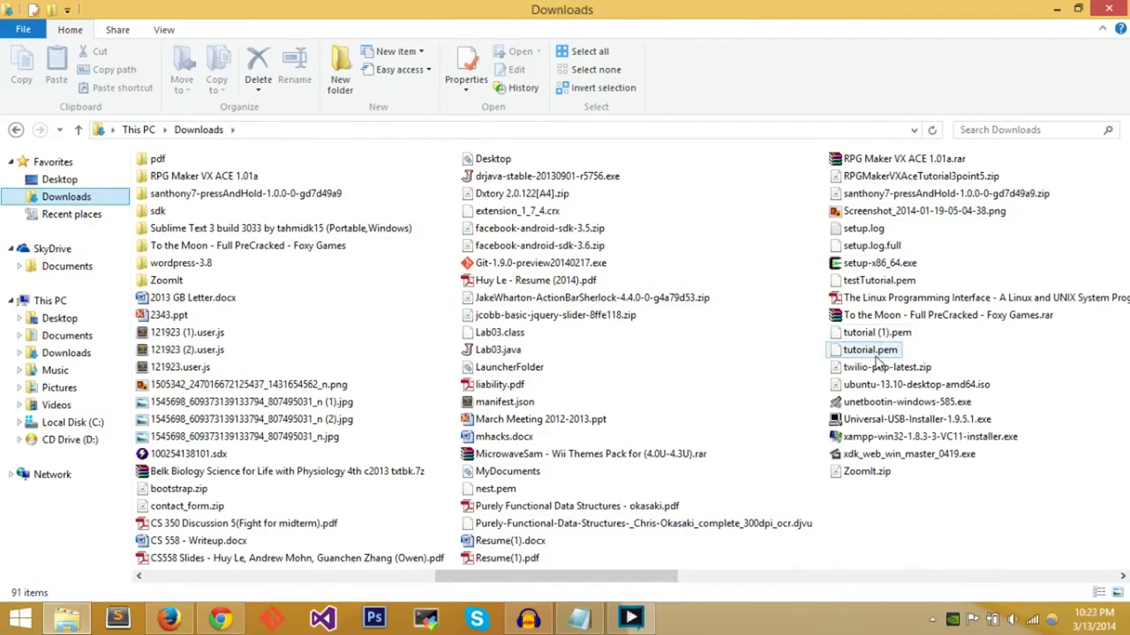
{"action": "left_click", "coordinate": [882, 280]}
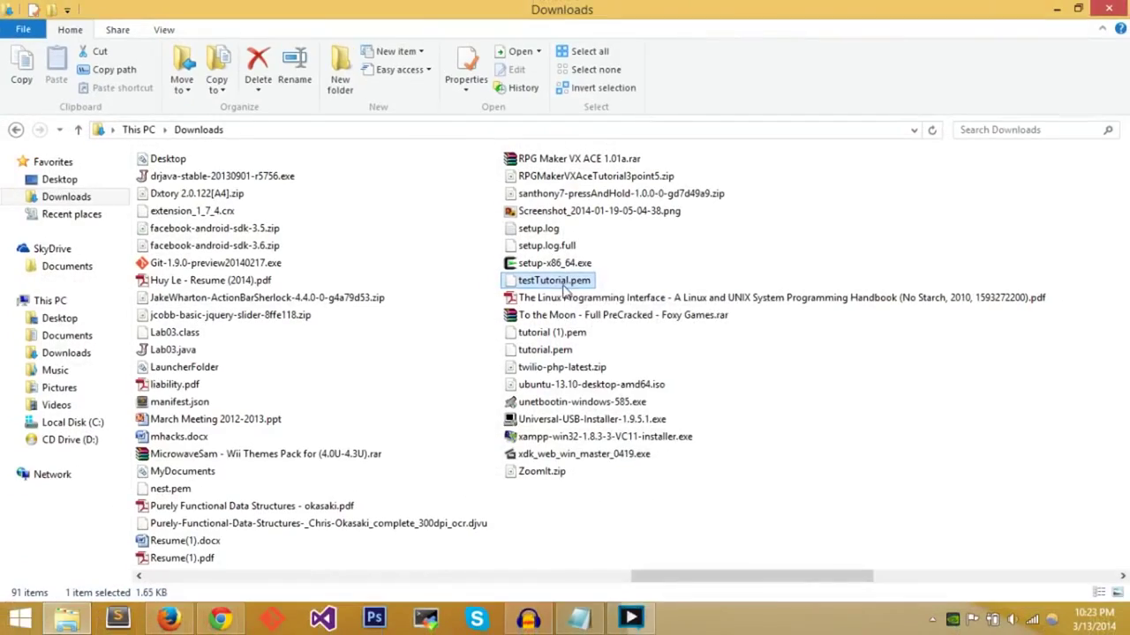
{"action": "right_click", "coordinate": [561, 280]}
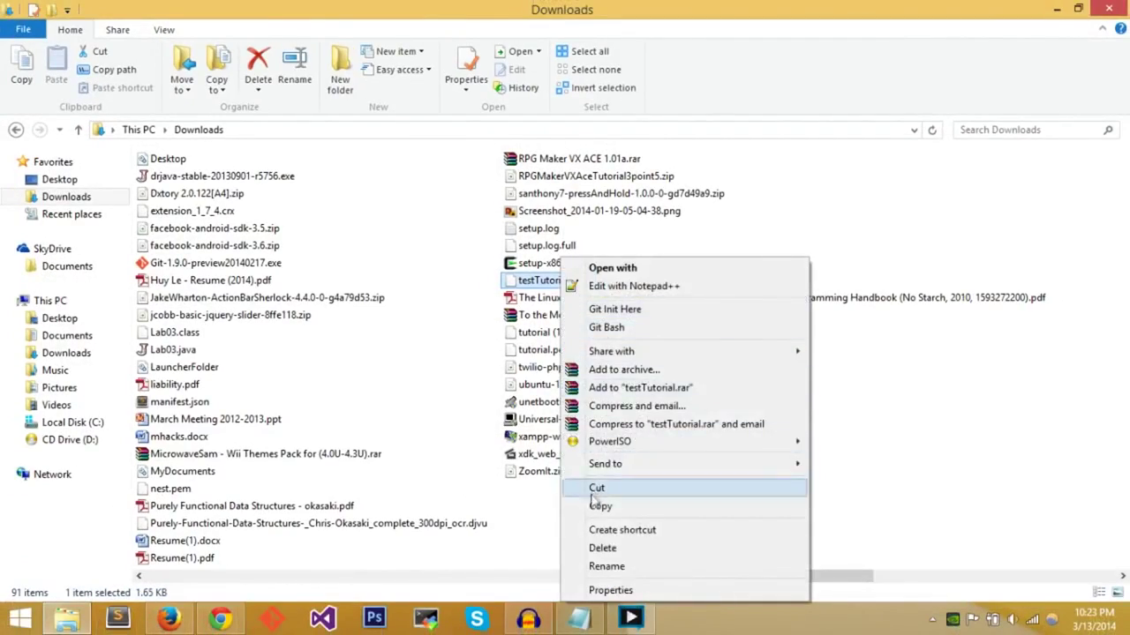
{"action": "left_click", "coordinate": [598, 505]}
{"action": "left_click", "coordinate": [1058, 11]}
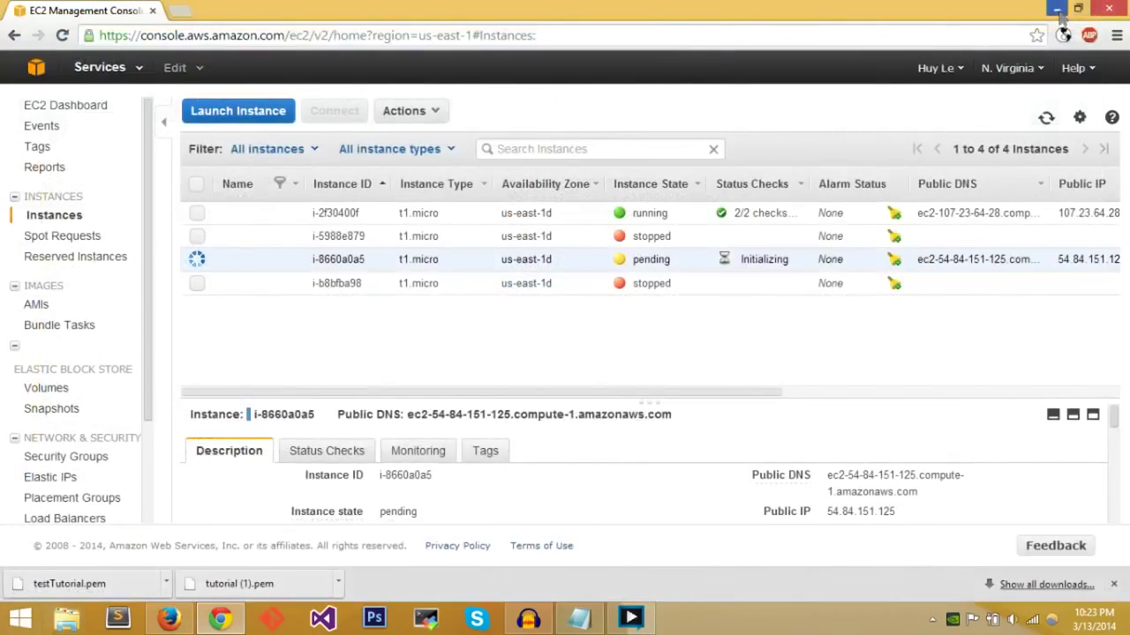
{"action": "left_click", "coordinate": [1058, 10]}
- Paste testTutorial.pem onto the desktop and bring the EC2 console back in Chrome
{"action": "key", "text": "ctrl+v"}
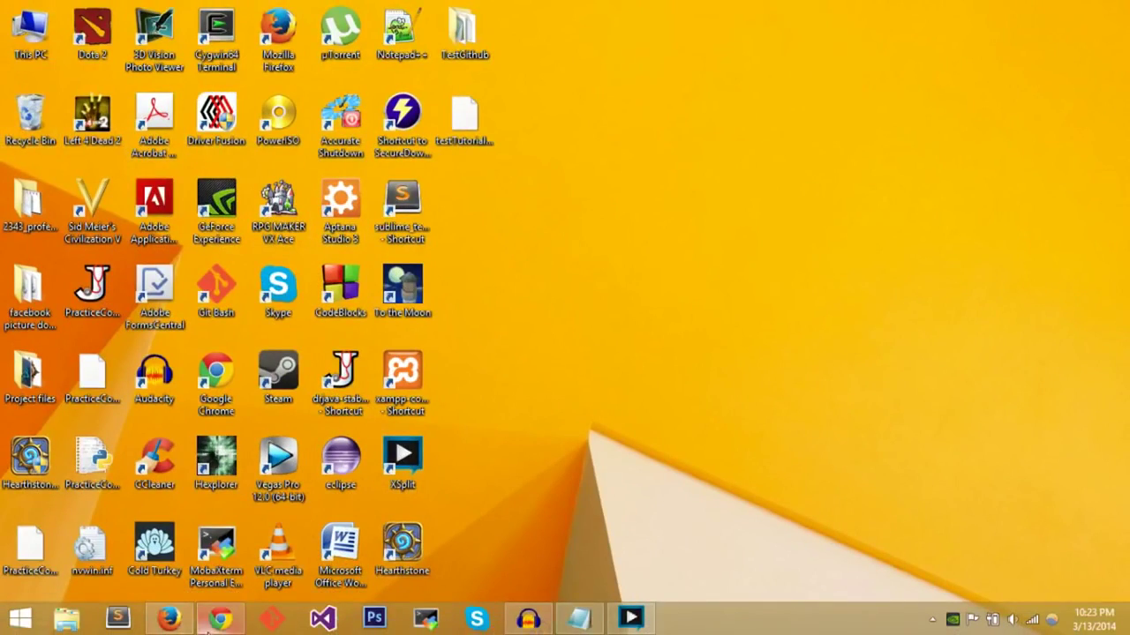
{"action": "left_click", "coordinate": [210, 627]}
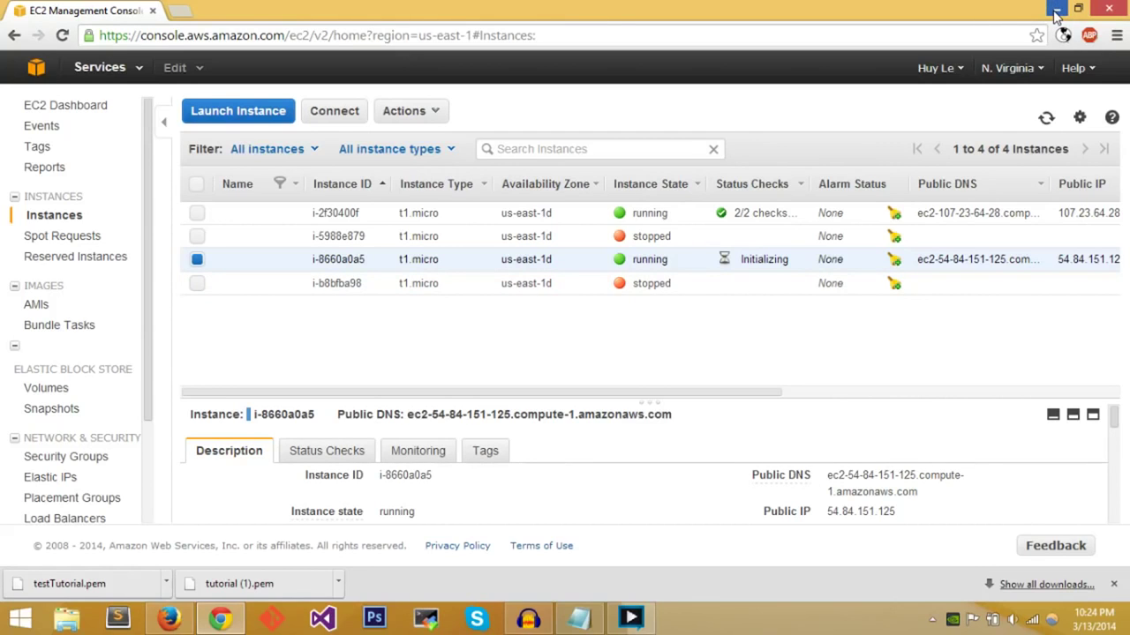
- Launch the Cygwin64 Terminal from Windows search
{"action": "left_click_drag", "start_coordinate": [801, 265], "coordinate": [717, 260]}
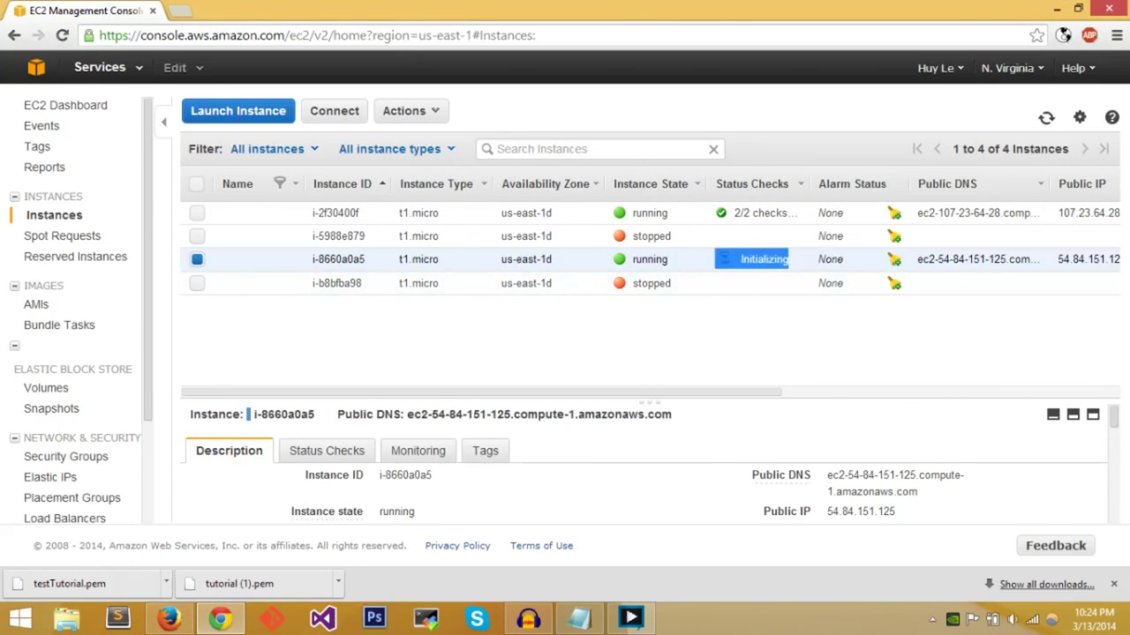
{"action": "left_click", "coordinate": [734, 270]}
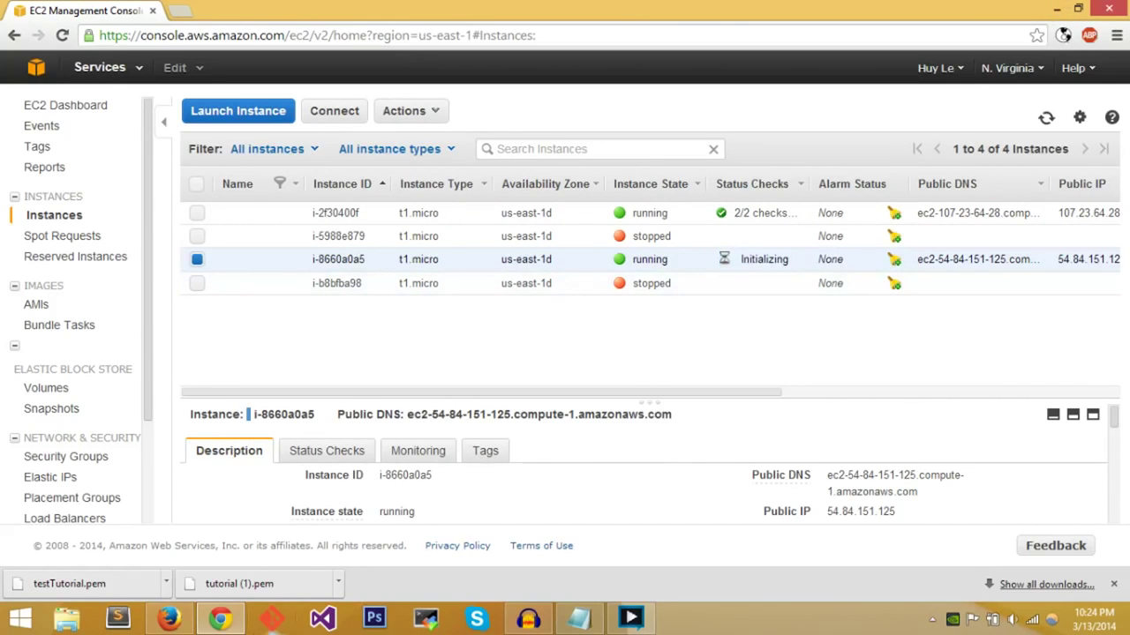
{"action": "mouse_move", "coordinate": [1129, 4]}
{"action": "left_click", "coordinate": [1094, 161]}
{"action": "type", "text": "cygwin"}
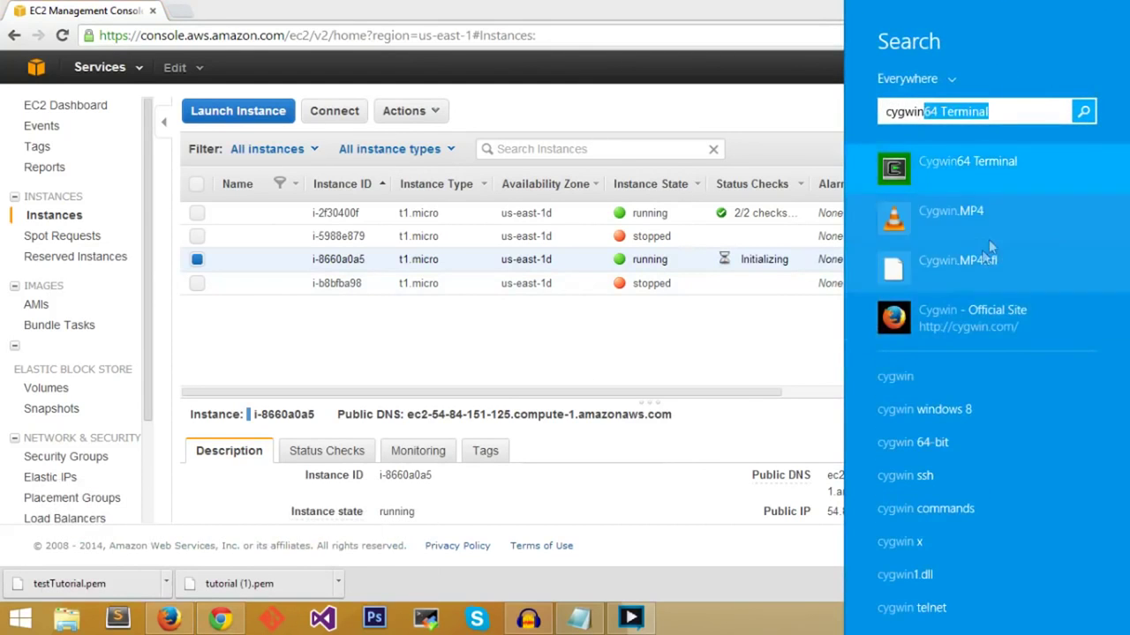
{"action": "left_click", "coordinate": [967, 163]}
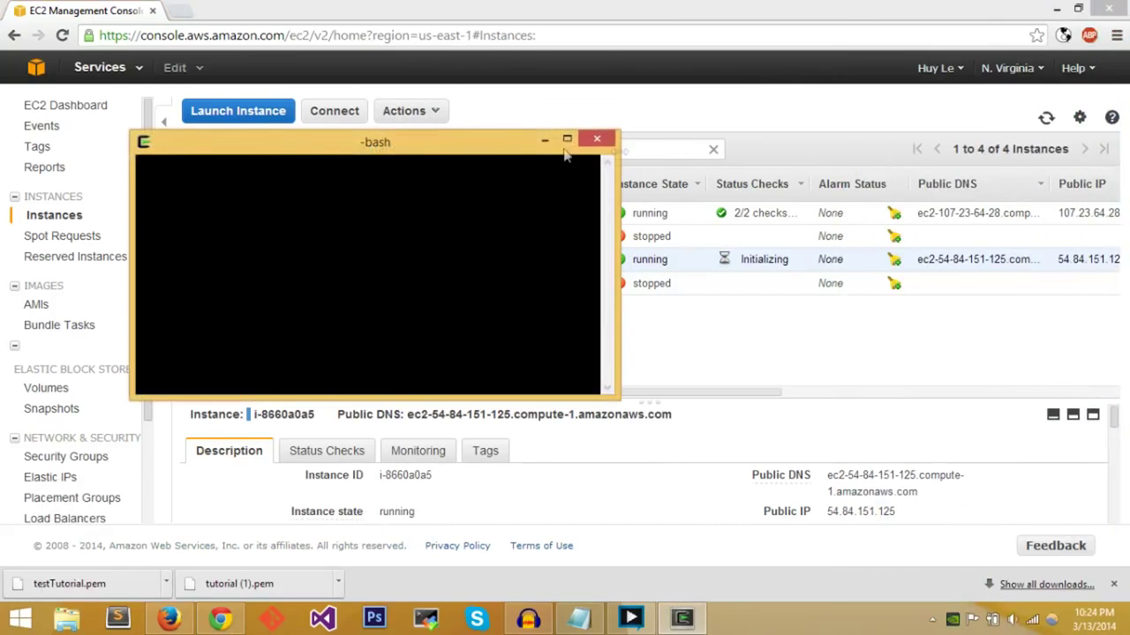
- Close the Cygwin terminal, confirming the prompt, and open Windows search again
{"action": "left_click", "coordinate": [597, 139]}
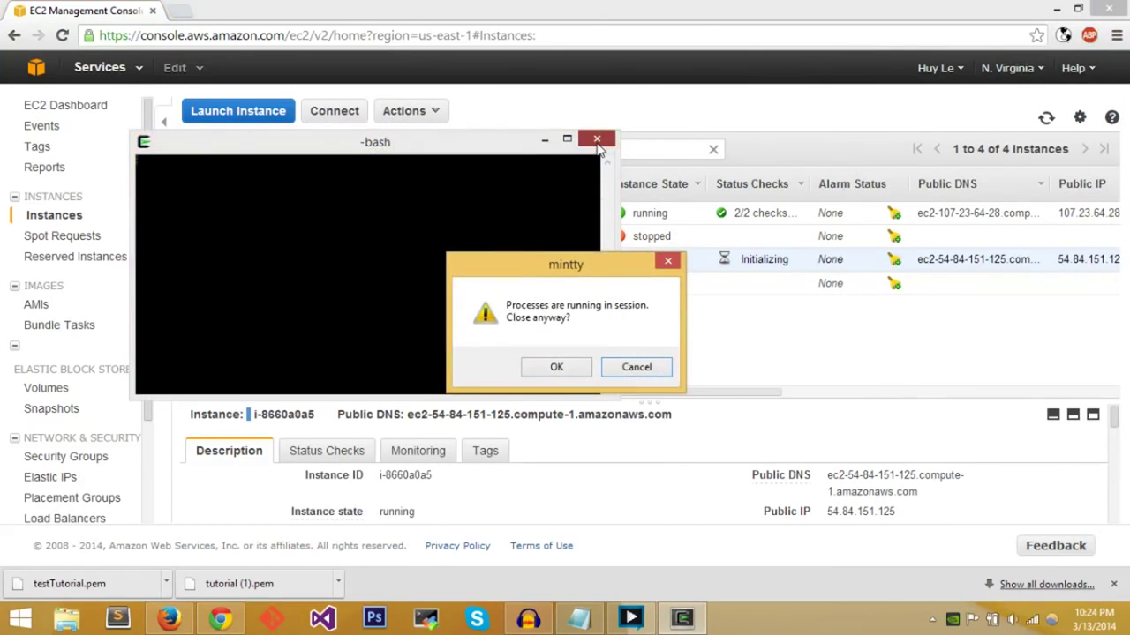
{"action": "left_click", "coordinate": [636, 367]}
{"action": "left_click", "coordinate": [597, 139]}
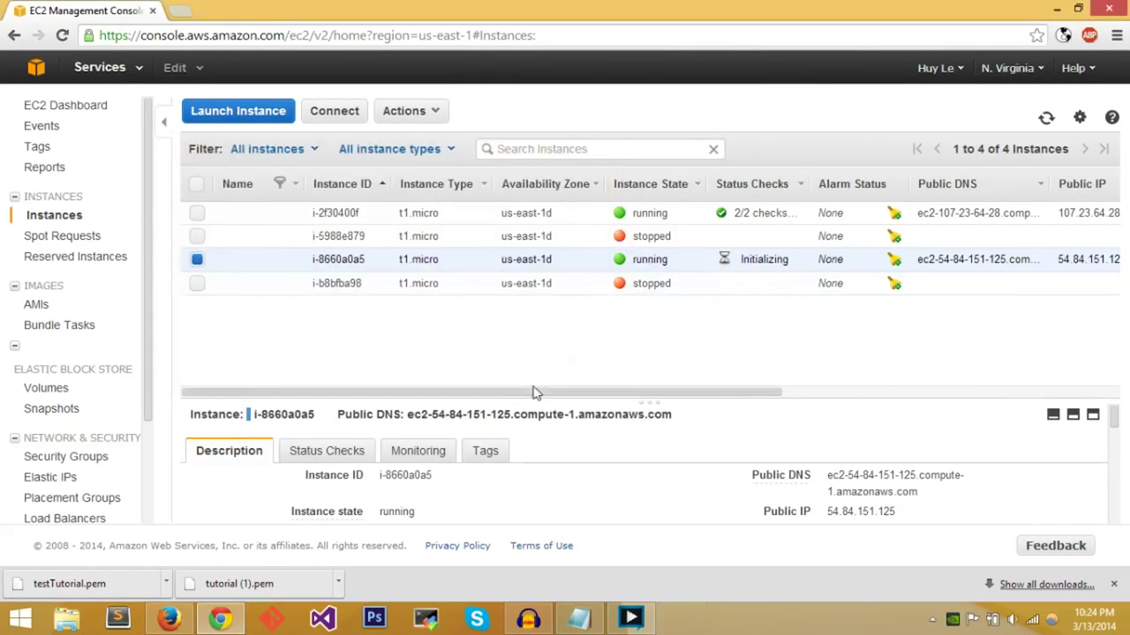
{"action": "mouse_move", "coordinate": [1125, 5]}
{"action": "left_click", "coordinate": [1092, 158]}
- Open Command Prompt, change into the Desktop folder and list its files with dir
{"action": "type", "text": "cmd"}
{"action": "key", "text": "Return"}
{"action": "left_click_drag", "start_coordinate": [361, 43], "coordinate": [806, 348]}
{"action": "type", "text": "cd Desktop"}
{"action": "key", "text": "Return"}
{"action": "type", "text": "dir"}
{"action": "key", "text": "Return"}
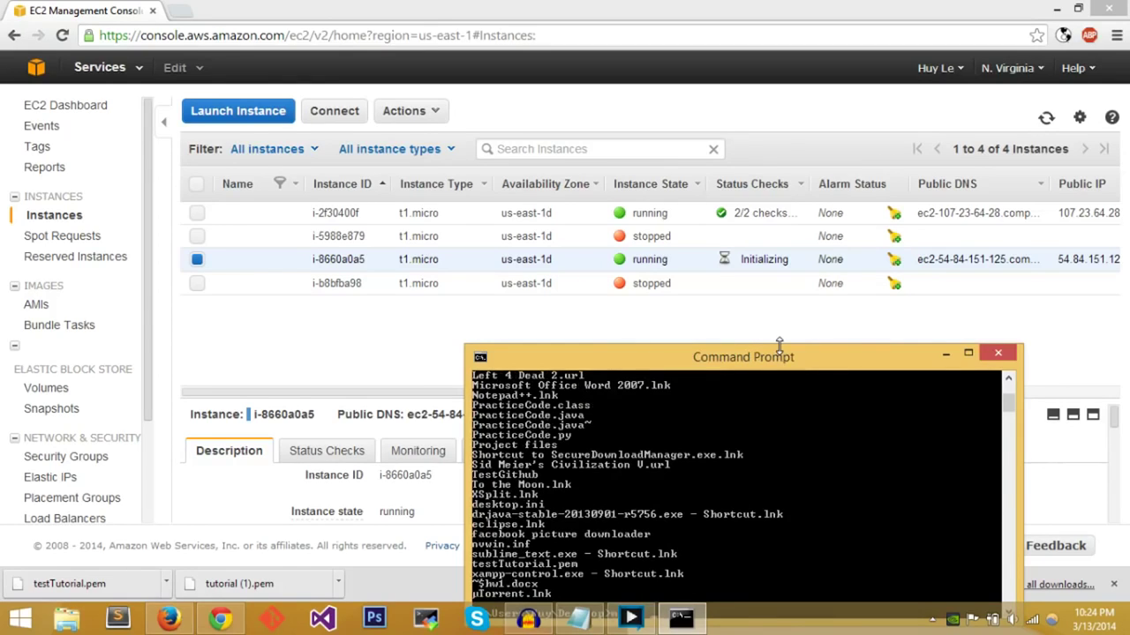
- Create a keys folder and move testTutorial.pem into it
{"action": "left_click_drag", "start_coordinate": [779, 353], "coordinate": [807, 139]}
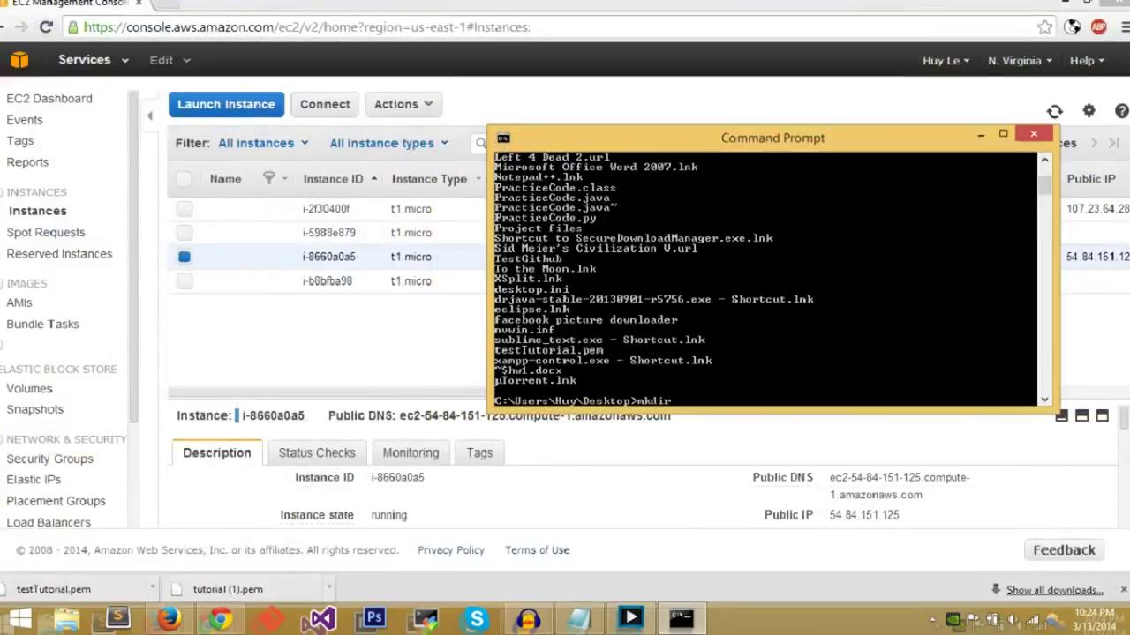
{"action": "type", "text": "keys"}
{"action": "key", "text": "Return"}
{"action": "type", "text": "mv testTu"}
{"action": "key", "text": "Tab"}
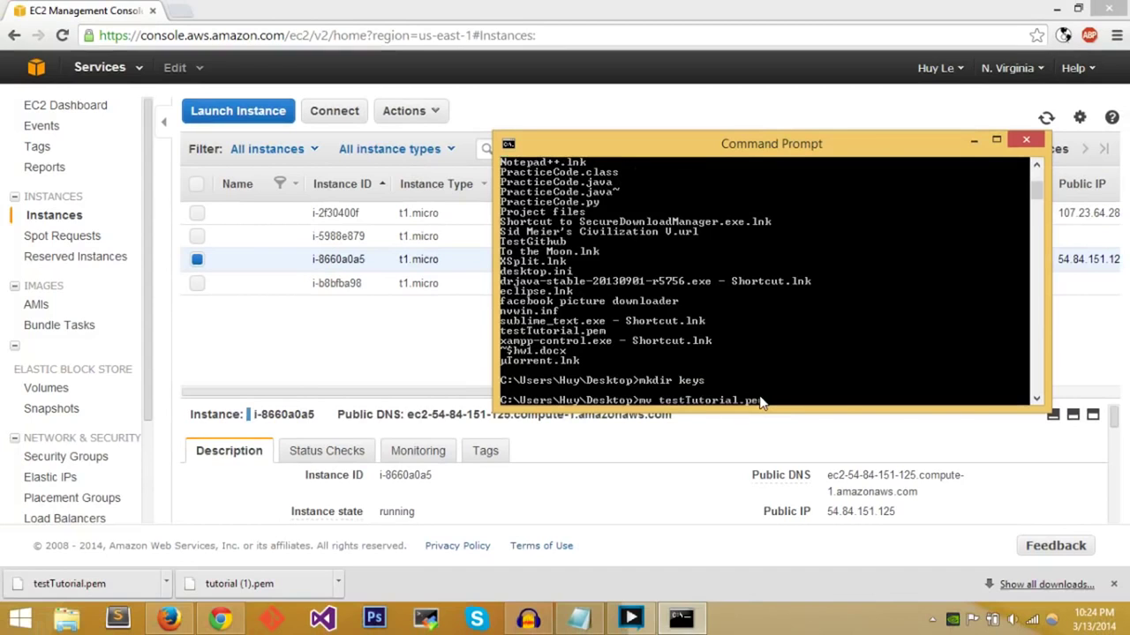
{"action": "type", "text": "keys"}
{"action": "key", "text": "Return"}
- Change into the keys folder, try clear, and list its contents with ls
{"action": "type", "text": "cd testTu"}
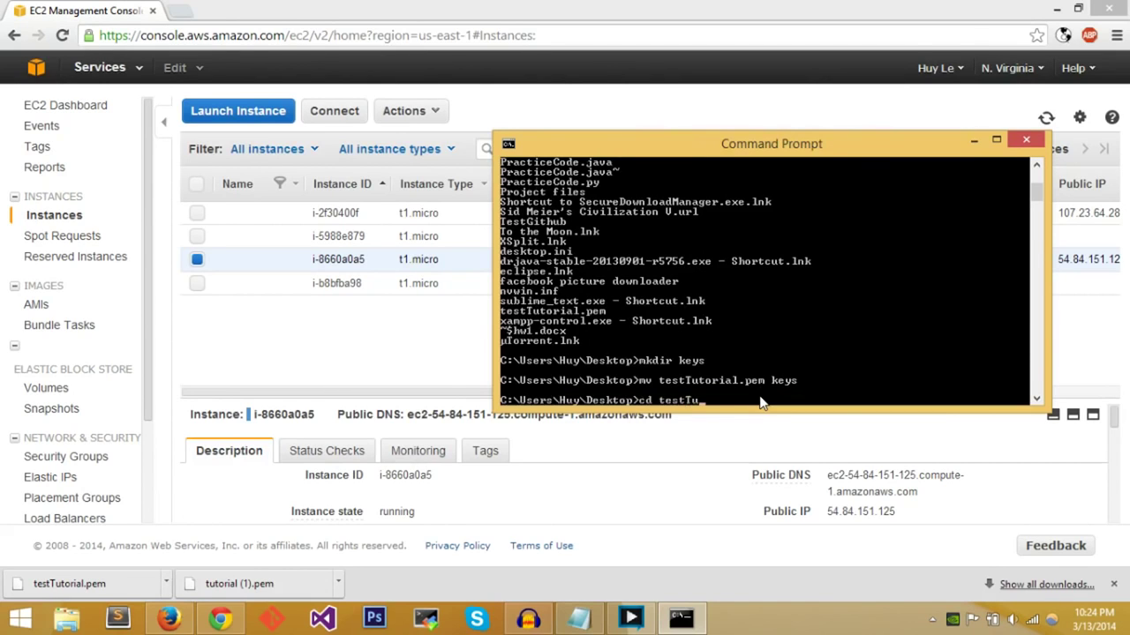
{"action": "key", "text": "BackSpace"}
{"action": "key", "text": "BackSpace"}
{"action": "key", "text": "BackSpace"}
{"action": "key", "text": "BackSpace"}
{"action": "key", "text": "BackSpace"}
{"action": "key", "text": "BackSpace"}
{"action": "type", "text": "keys"}
{"action": "key", "text": "Return"}
{"action": "type", "text": "clear"}
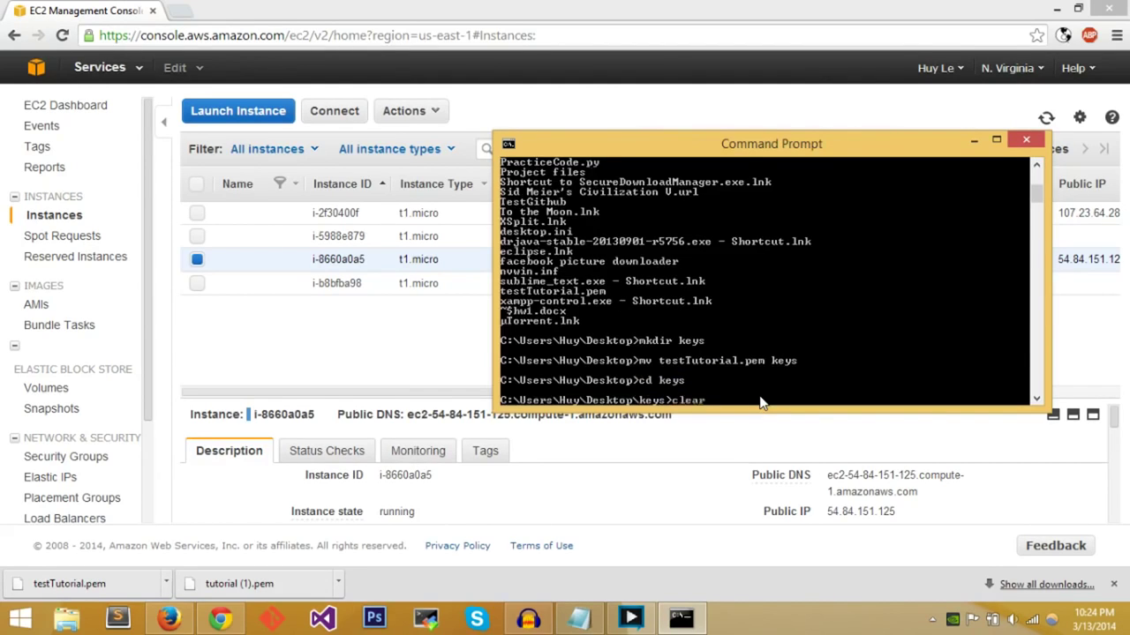
{"action": "key", "text": "Return"}
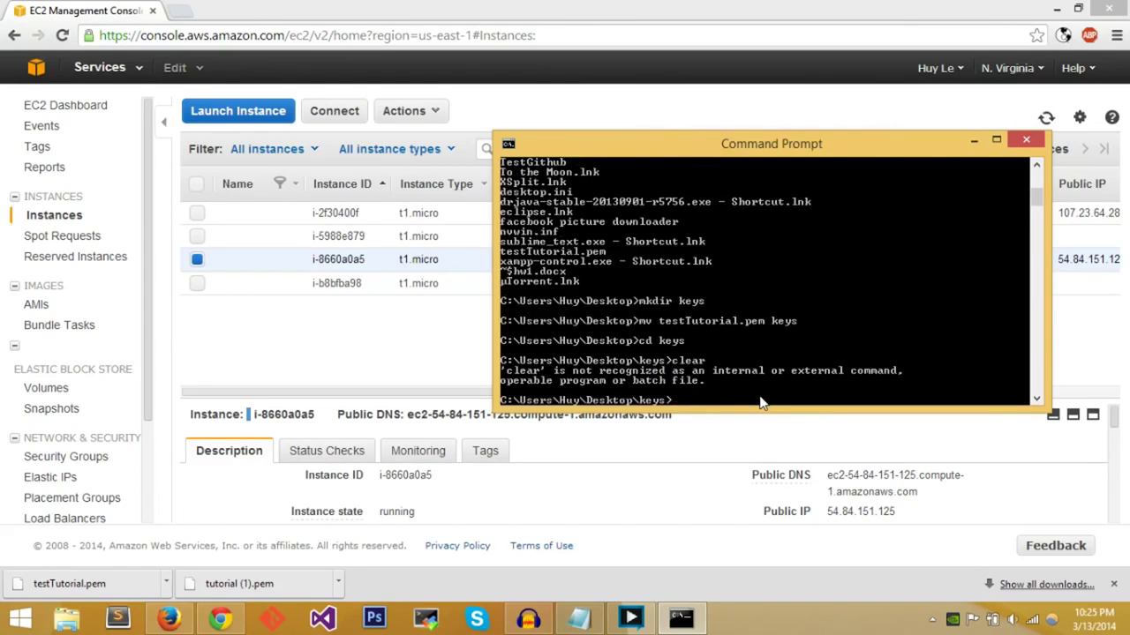
{"action": "type", "text": "ls"}
{"action": "key", "text": "Return"}
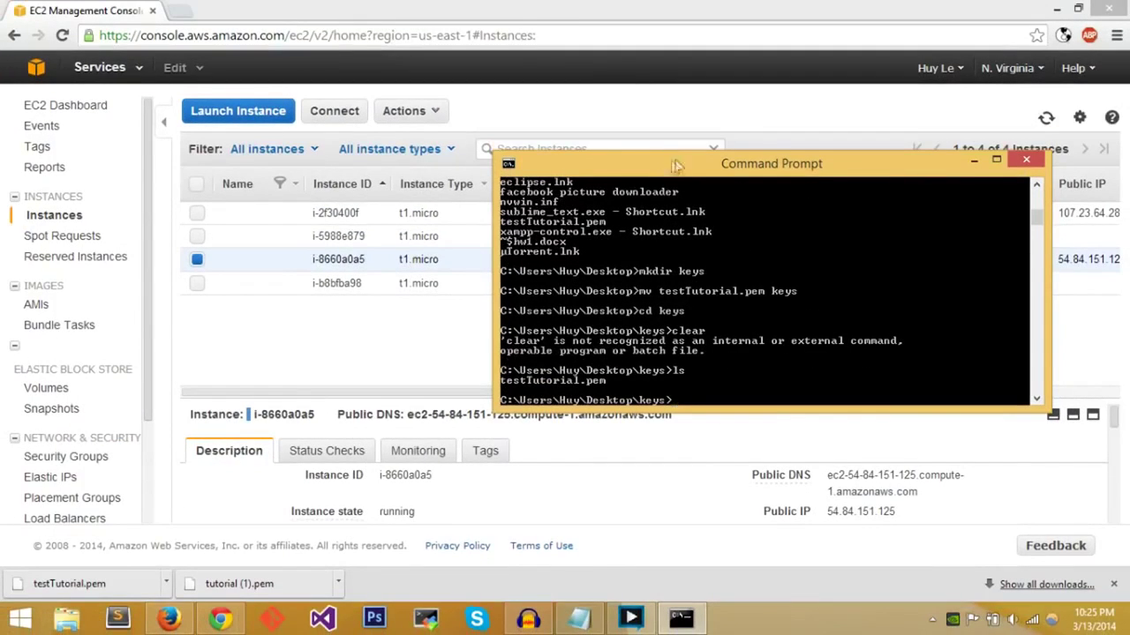
- Show the key file's permissions with ls -l and begin typing chmod 400 testTutorial
{"action": "left_click_drag", "start_coordinate": [682, 152], "coordinate": [478, 186]}
{"action": "left_click", "coordinate": [322, 8]}
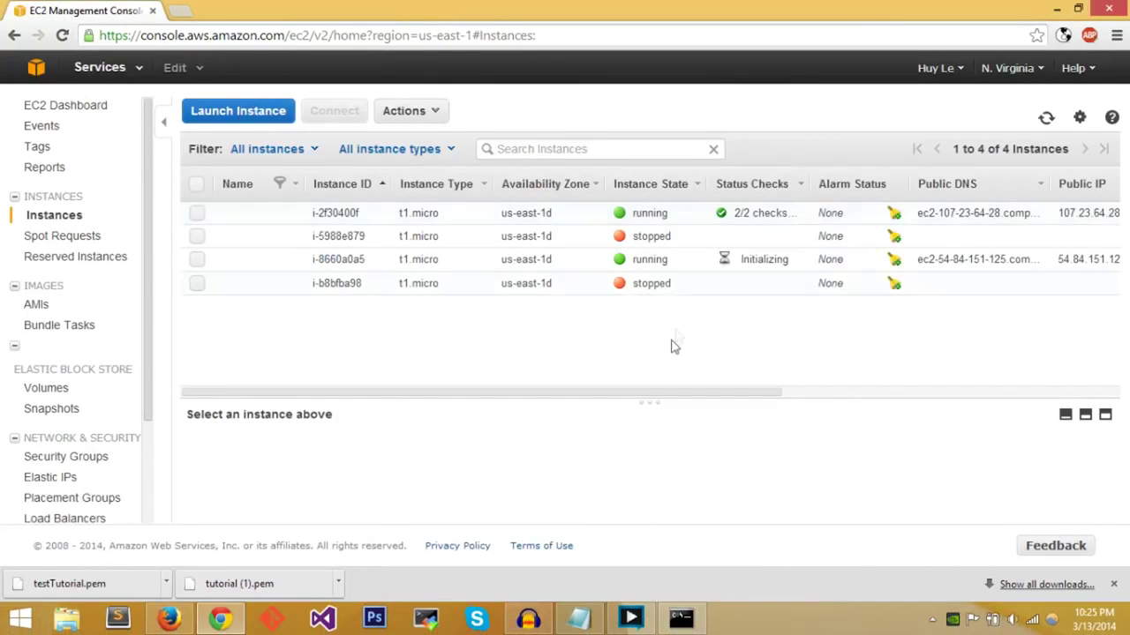
{"action": "left_click", "coordinate": [680, 618]}
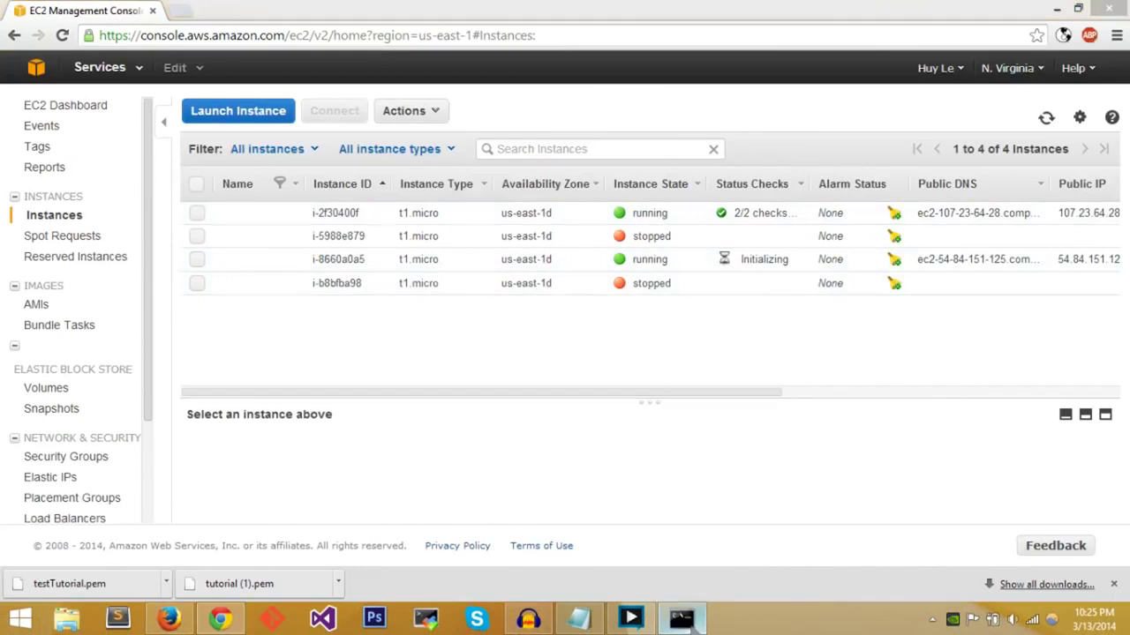
{"action": "left_click_drag", "start_coordinate": [420, 186], "coordinate": [488, 59]}
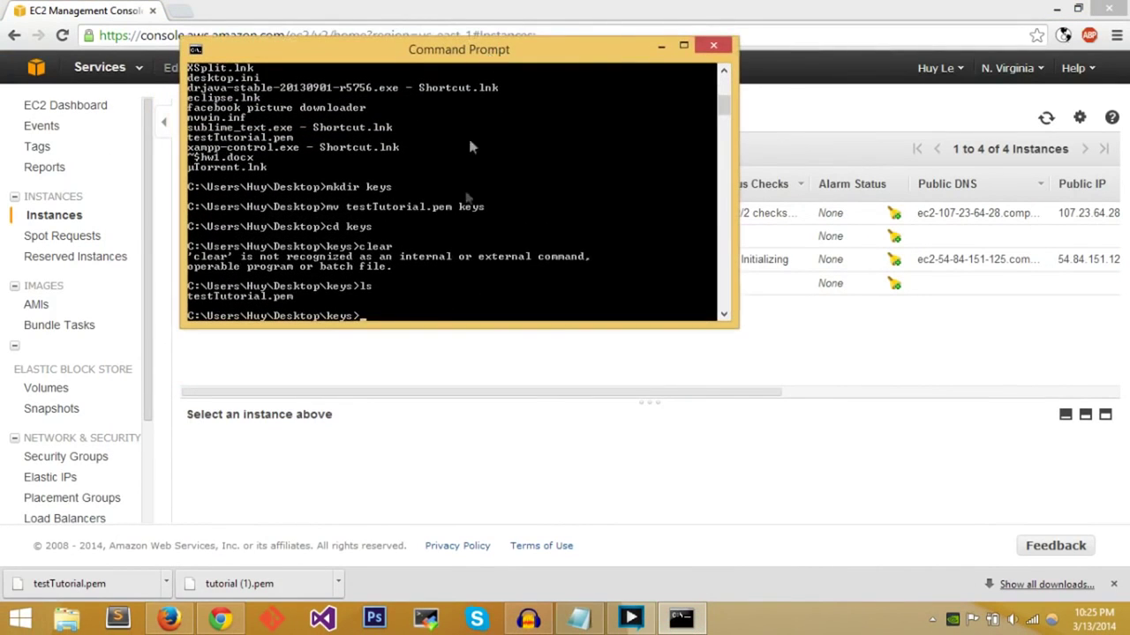
{"action": "type", "text": "ls -l"}
{"action": "key", "text": "Return"}
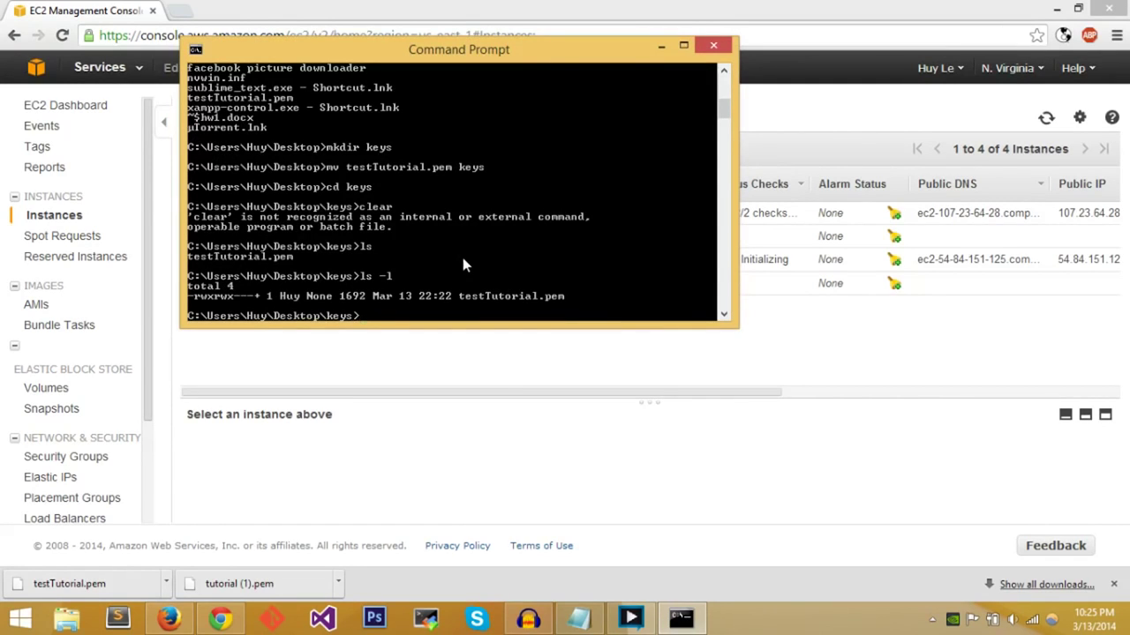
{"action": "type", "text": "chmod 400"}
{"action": "key", "text": "BackSpace"}
{"action": "key", "text": "BackSpace"}
{"action": "type", "text": "00 testTutorial"}
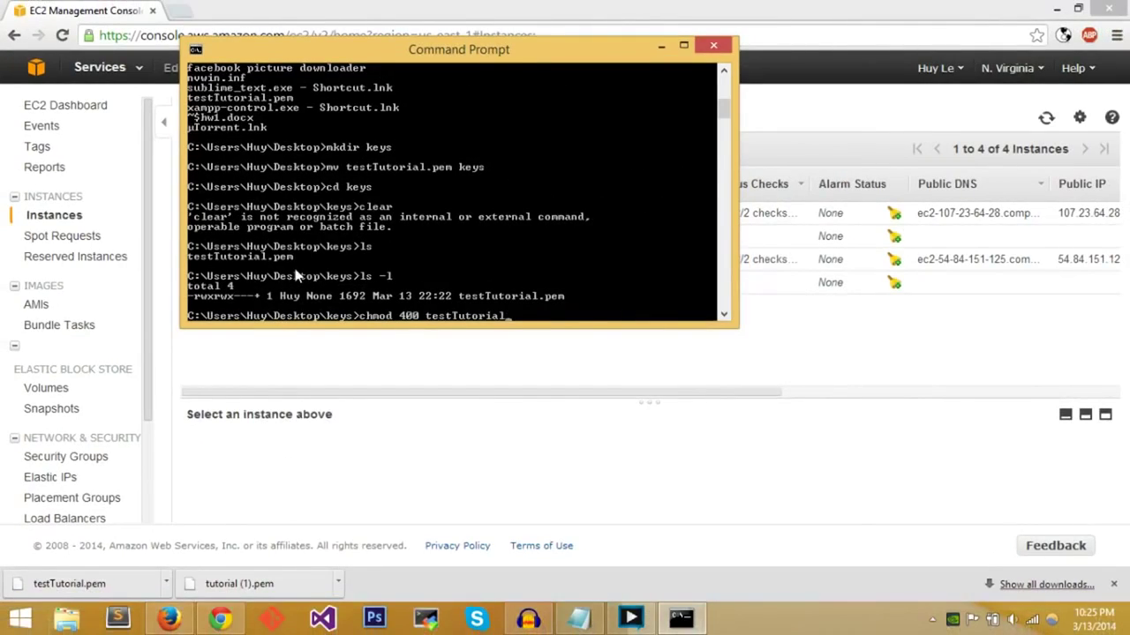
- Run chmod 400 testTutorial.pem to make the key file read-only
{"action": "type", "text": ".pem"}
{"action": "left_click_drag", "start_coordinate": [485, 46], "coordinate": [657, 304]}
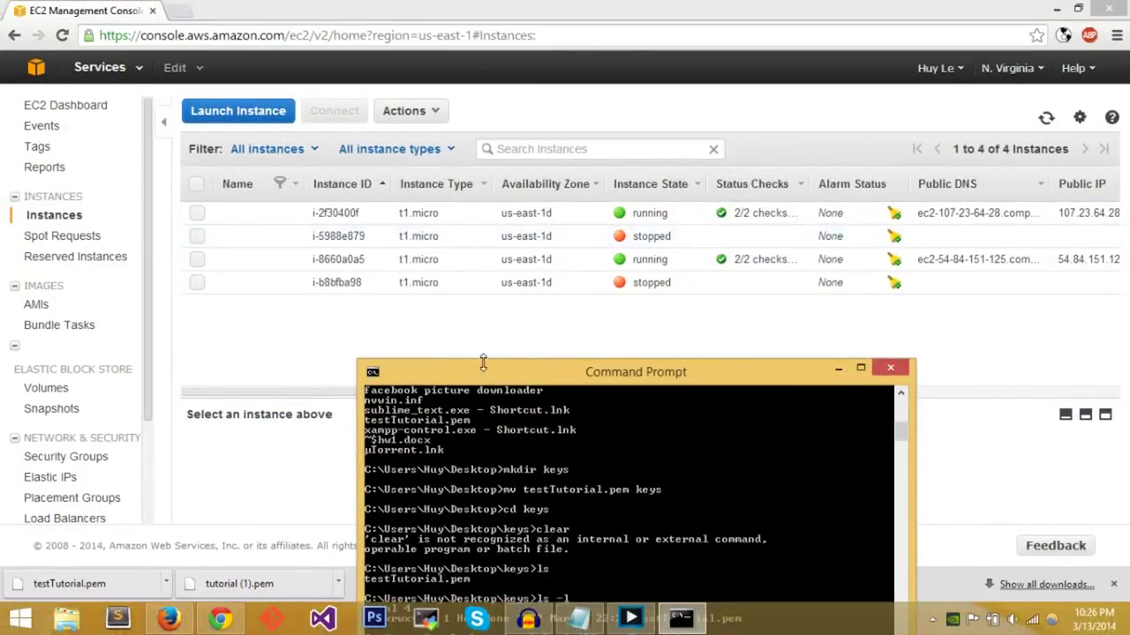
{"action": "left_click_drag", "start_coordinate": [483, 362], "coordinate": [429, 93]}
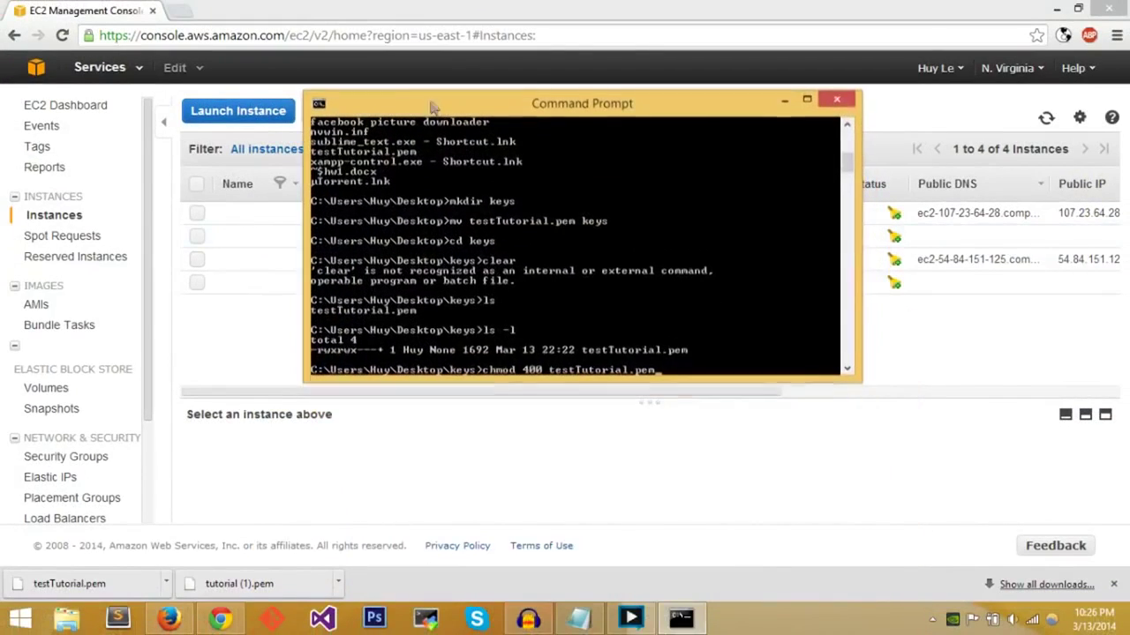
{"action": "key", "text": "Return"}
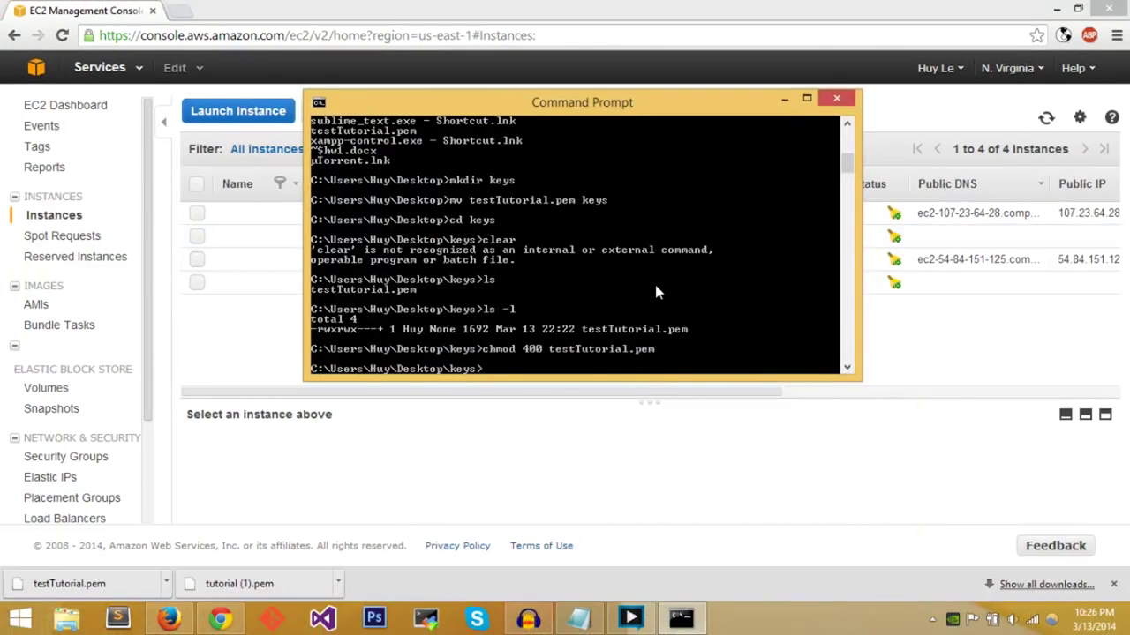
- Type ssh -i testTutorial.pem at the prompt
{"action": "type", "text": "ssh -i testTutorial.pem"}
{"action": "left_click_drag", "start_coordinate": [635, 102], "coordinate": [431, 97]}
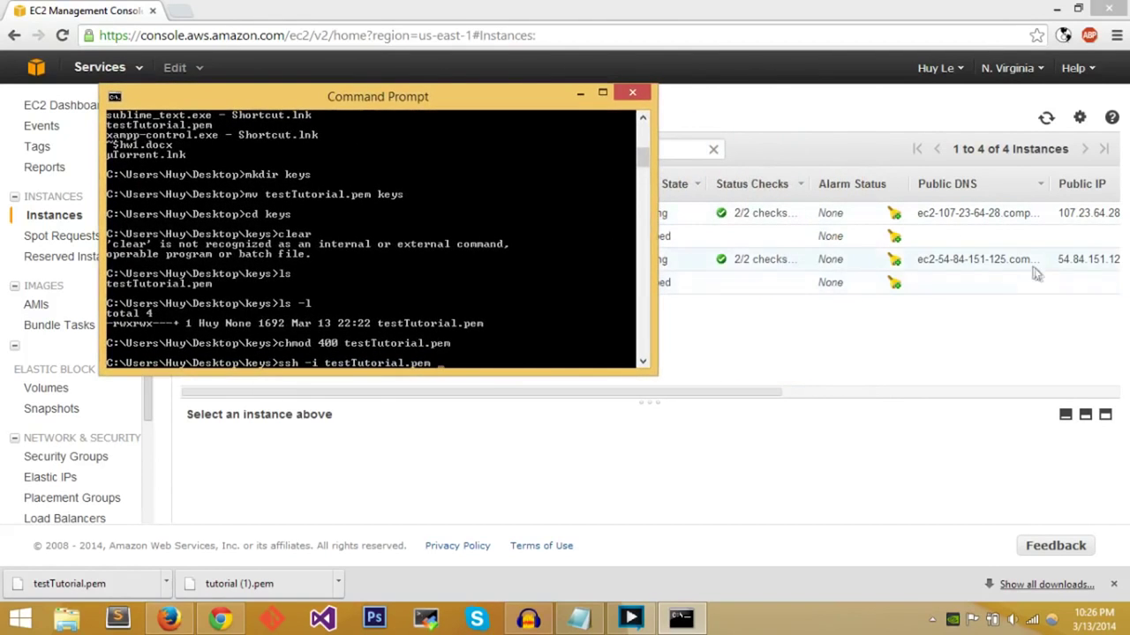
{"action": "left_click_drag", "start_coordinate": [723, 391], "coordinate": [889, 391]}
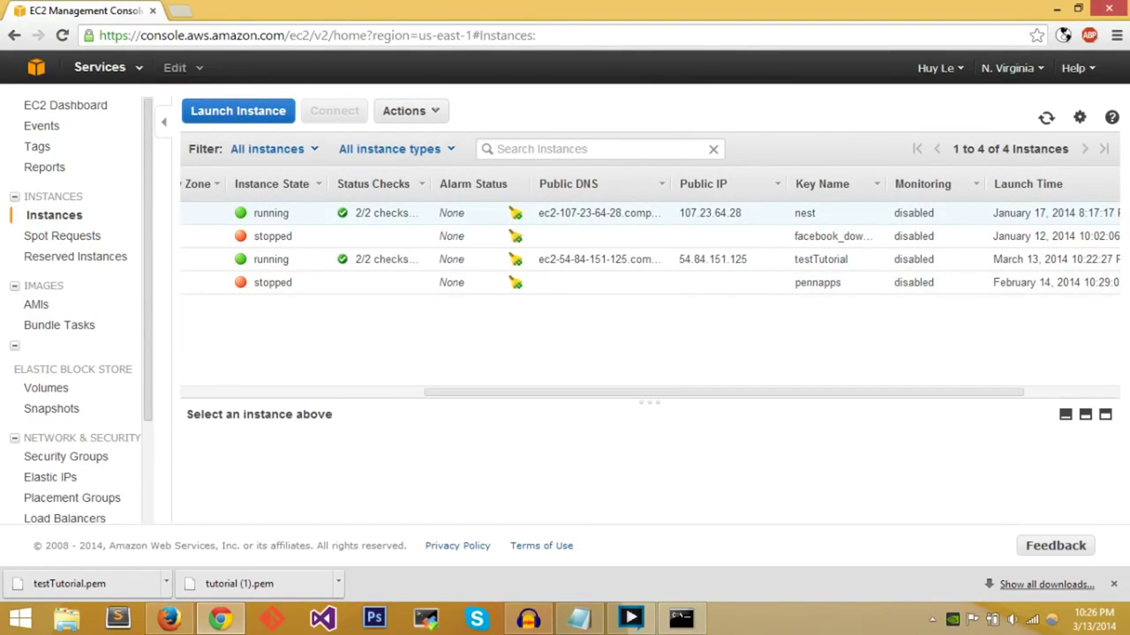
- Sort by Public DNS, select the testTutorial instance and copy its public IP 54.84.151.125
{"action": "left_click", "coordinate": [664, 187]}
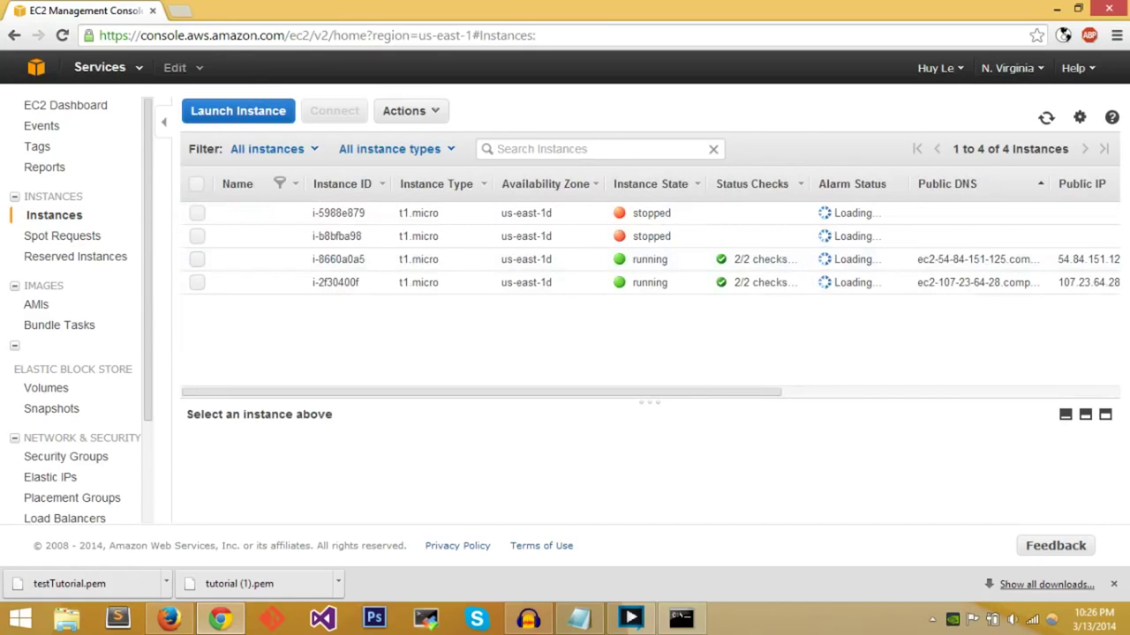
{"action": "left_click_drag", "start_coordinate": [717, 399], "coordinate": [926, 397]}
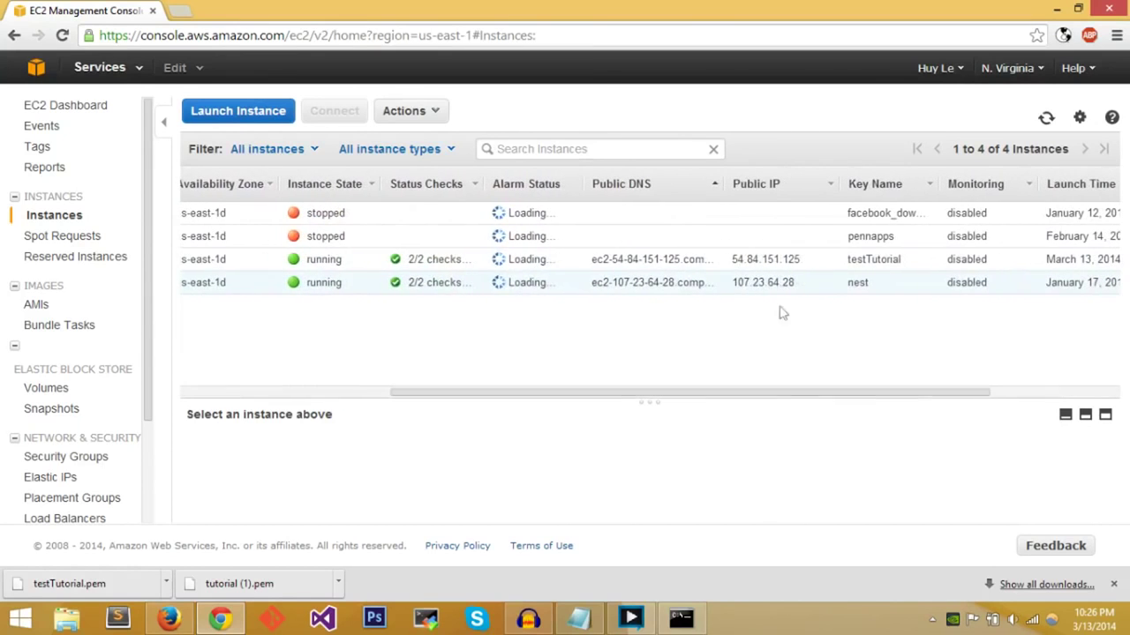
{"action": "double_click", "coordinate": [762, 282]}
{"action": "left_click_drag", "start_coordinate": [764, 258], "coordinate": [731, 258]}
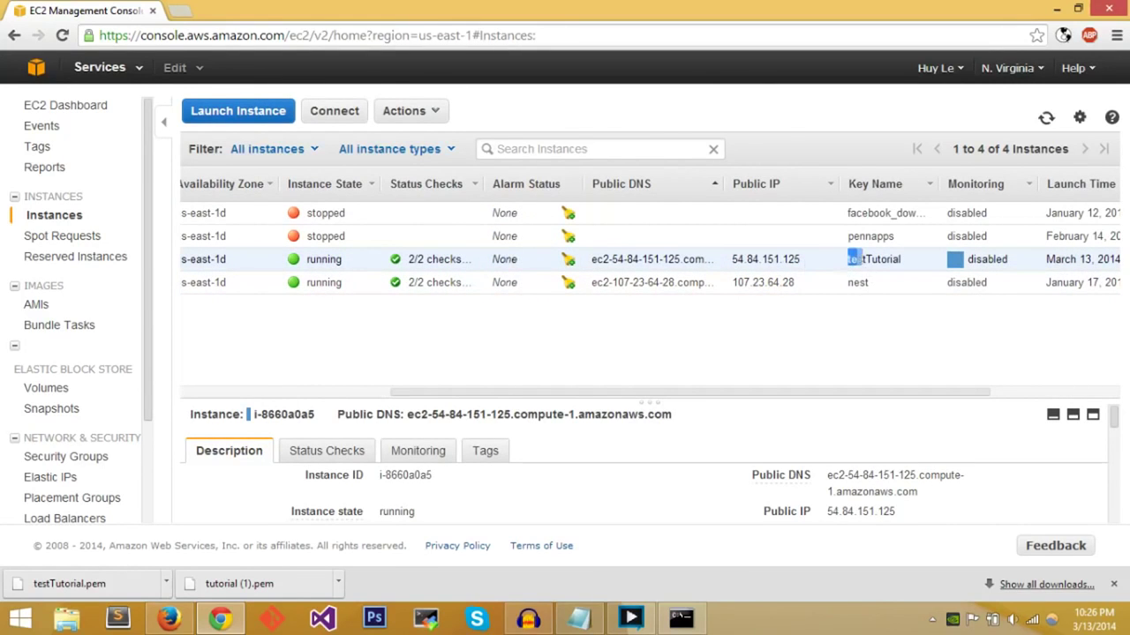
{"action": "left_click_drag", "start_coordinate": [846, 259], "coordinate": [907, 263]}
{"action": "left_click_drag", "start_coordinate": [803, 261], "coordinate": [731, 261]}
{"action": "key", "text": "ctrl+c"}
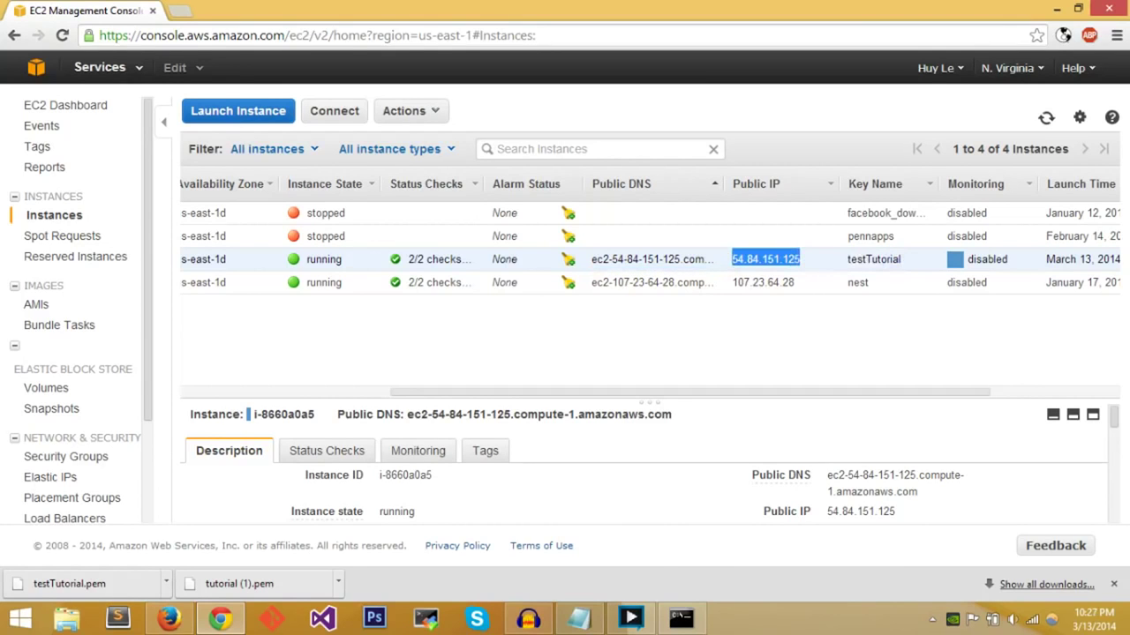
{"action": "left_click", "coordinate": [681, 620]}
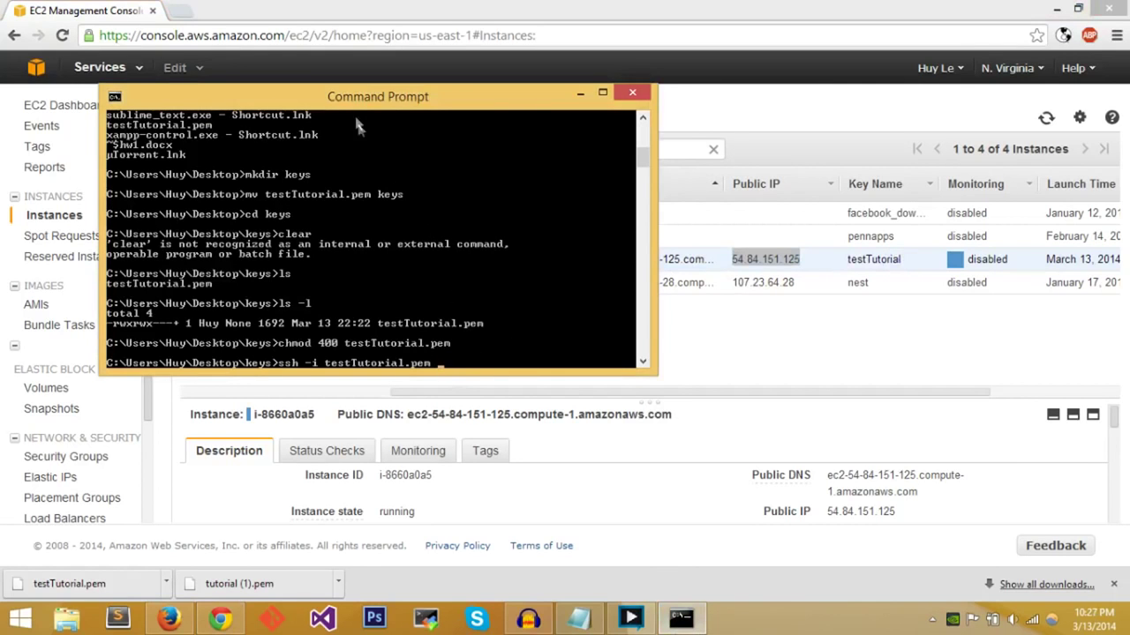
- Erase the partial ssh command and note candidate user names ubuntu, ec2user, root
{"action": "left_click_drag", "start_coordinate": [362, 102], "coordinate": [447, 118]}
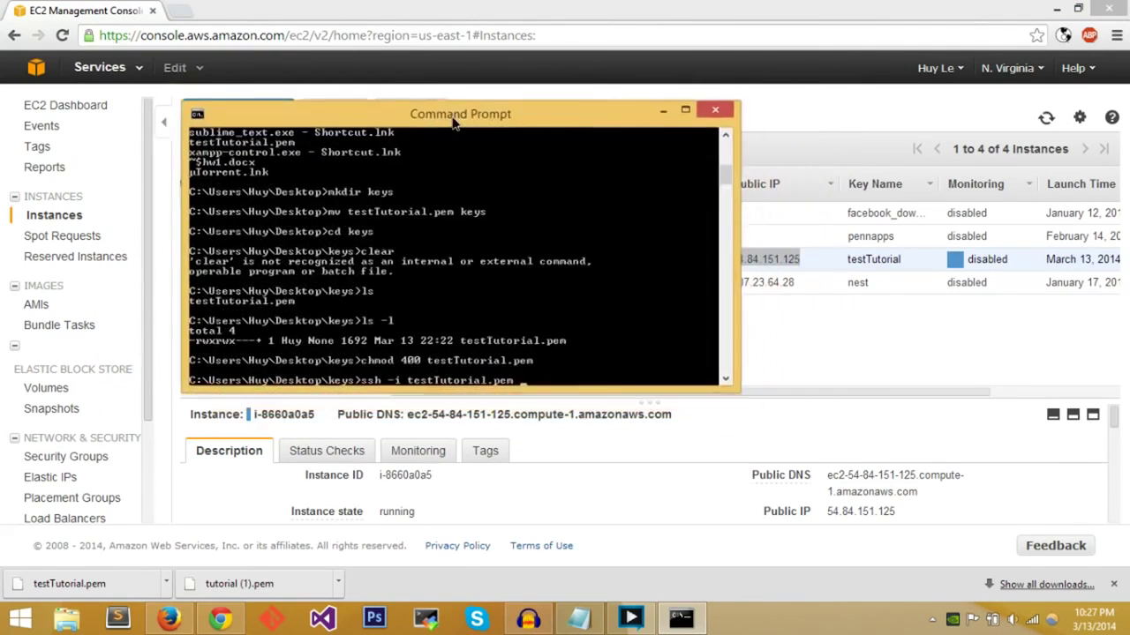
{"action": "key", "text": "BackSpace"}
{"action": "key", "text": "BackSpace"}
{"action": "key", "text": "BackSpace"}
{"action": "key", "text": "BackSpace"}
{"action": "key", "text": "BackSpace"}
{"action": "key", "text": "BackSpace"}
{"action": "key", "text": "BackSpace"}
{"action": "key", "text": "BackSpace"}
{"action": "key", "text": "BackSpace"}
{"action": "key", "text": "BackSpace"}
{"action": "key", "text": "BackSpace"}
{"action": "key", "text": "BackSpace"}
{"action": "key", "text": "BackSpace"}
{"action": "key", "text": "BackSpace"}
{"action": "key", "text": "BackSpace"}
{"action": "key", "text": "BackSpace"}
{"action": "key", "text": "BackSpace"}
{"action": "key", "text": "BackSpace"}
{"action": "key", "text": "BackSpace"}
{"action": "key", "text": "BackSpace"}
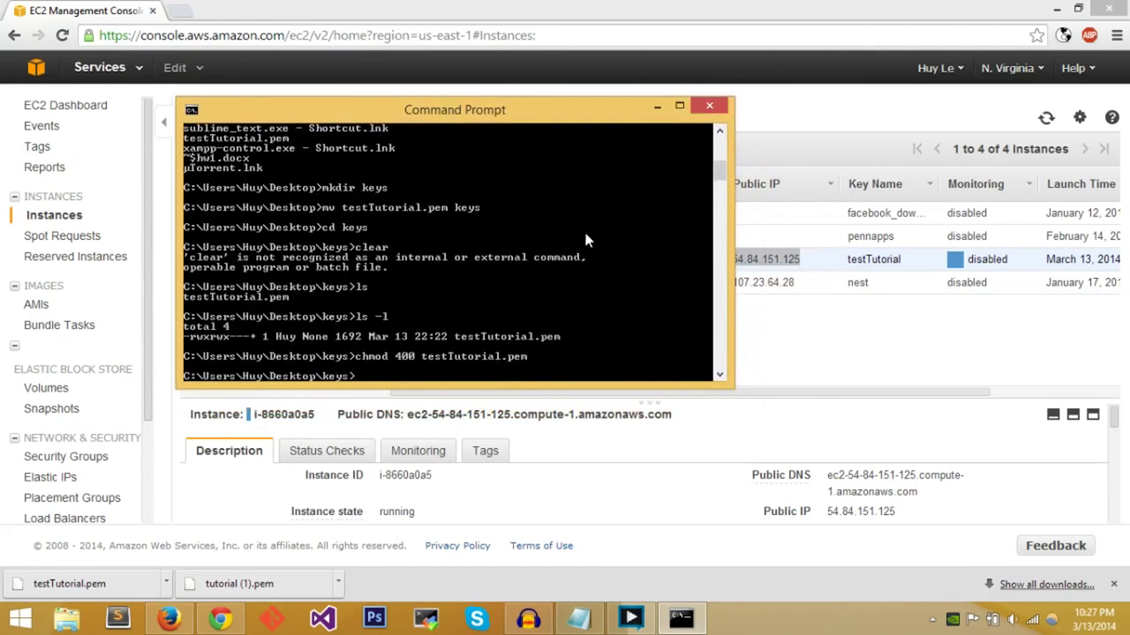
{"action": "type", "text": "ubt"}
{"action": "type", "text": "untu"}
{"action": "type", "text": ", ec2use"}
{"action": "type", "text": "r,"}
{"action": "type", "text": " root"}
{"action": "key", "text": "BackSpace"}
{"action": "key", "text": "BackSpace"}
{"action": "key", "text": "BackSpace"}
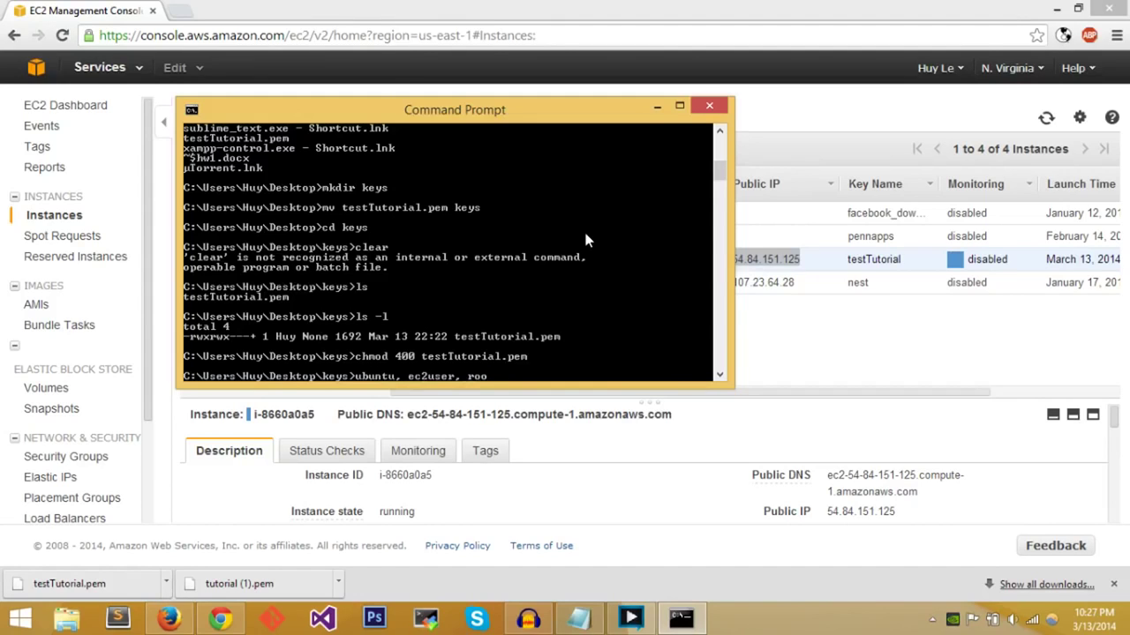
{"action": "key", "text": "BackSpace"}
{"action": "key", "text": "BackSpace"}
{"action": "key", "text": "BackSpace"}
{"action": "key", "text": "BackSpace"}
{"action": "key", "text": "BackSpace"}
{"action": "key", "text": "BackSpace"}
{"action": "key", "text": "BackSpace"}
{"action": "key", "text": "BackSpace"}
{"action": "key", "text": "BackSpace"}
{"action": "key", "text": "BackSpace"}
{"action": "key", "text": "BackSpace"}
{"action": "key", "text": "BackSpace"}
- Type ssh -i testTutorial.pem ubuntu@ and paste the IP 54.84.151.125 after it
{"action": "type", "text": "ssh -i"}
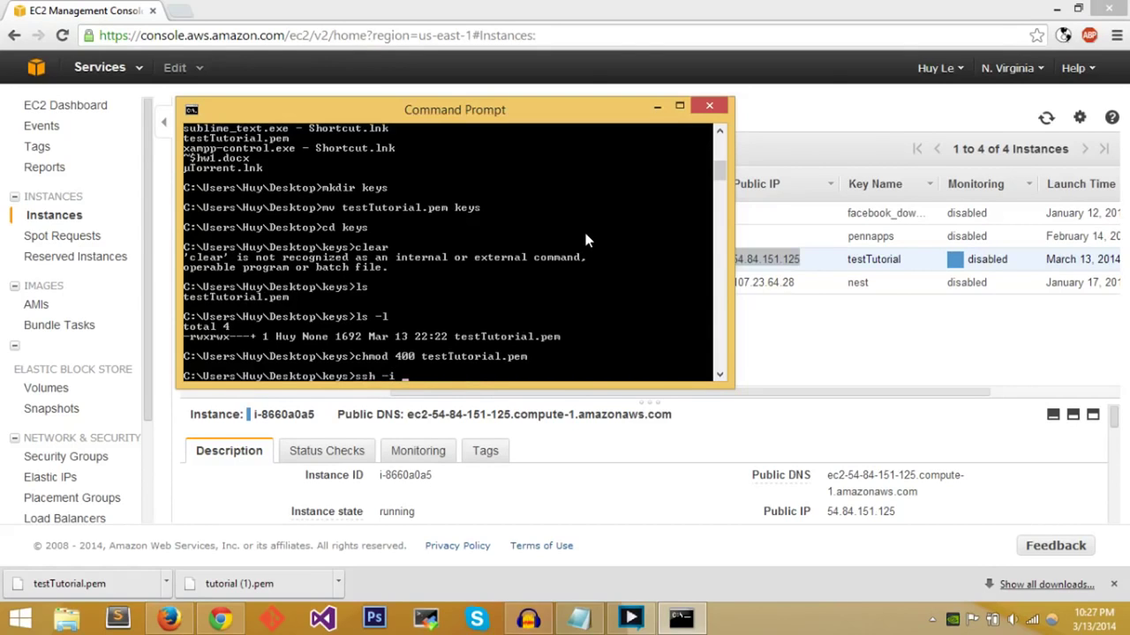
{"action": "type", "text": " test"}
{"action": "key", "text": "Tab"}
{"action": "type", "text": "ubuntu@"}
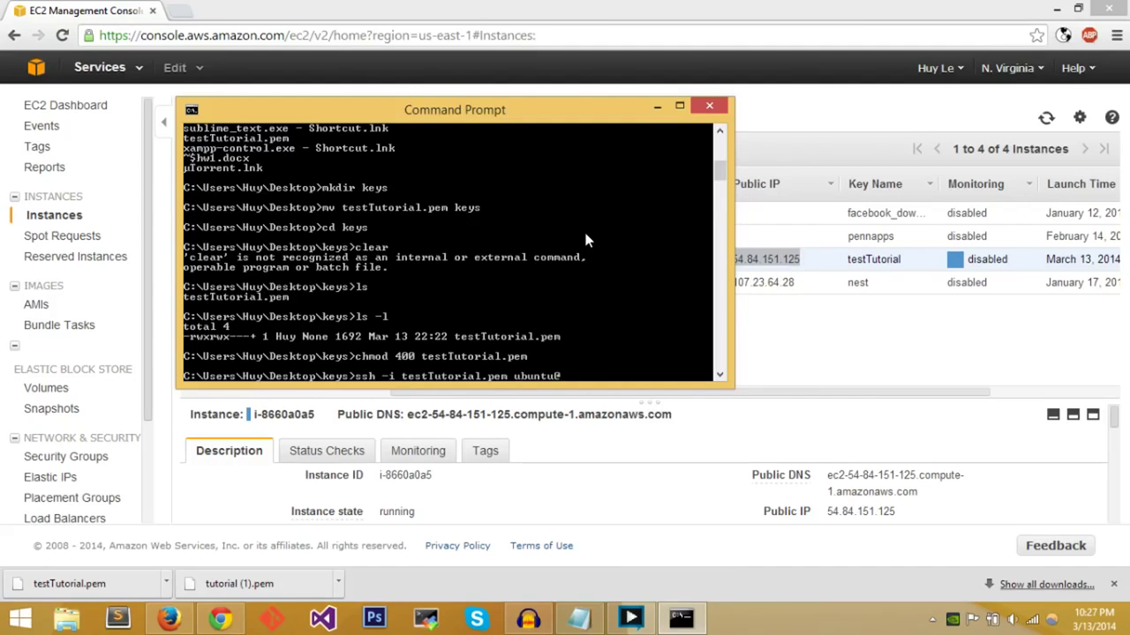
{"action": "right_click", "coordinate": [568, 381]}
{"action": "left_click", "coordinate": [608, 423]}
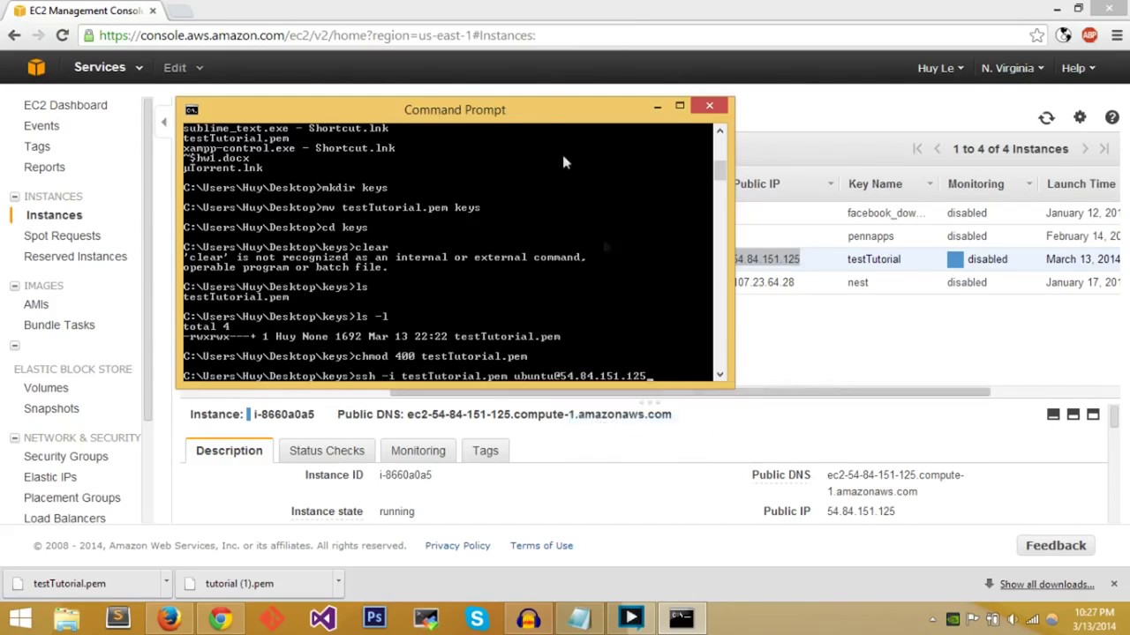
{"action": "left_click_drag", "start_coordinate": [506, 124], "coordinate": [603, 115]}
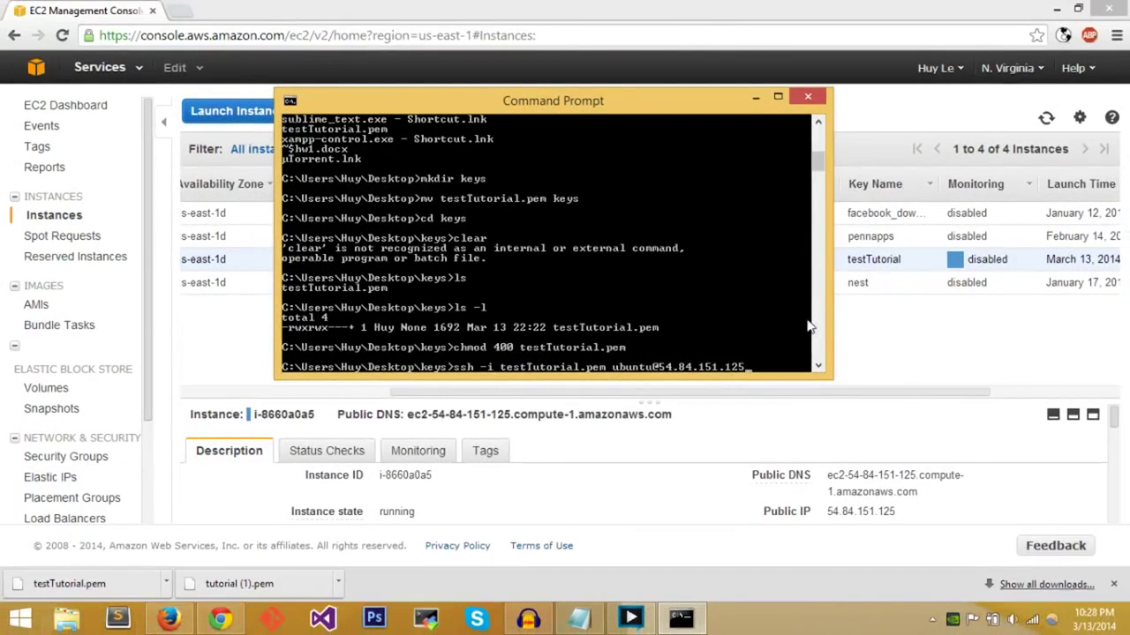
- Run the ssh command, accept the host key with yes, and type chown :Users testTutorial.pem
{"action": "key", "text": "Return"}
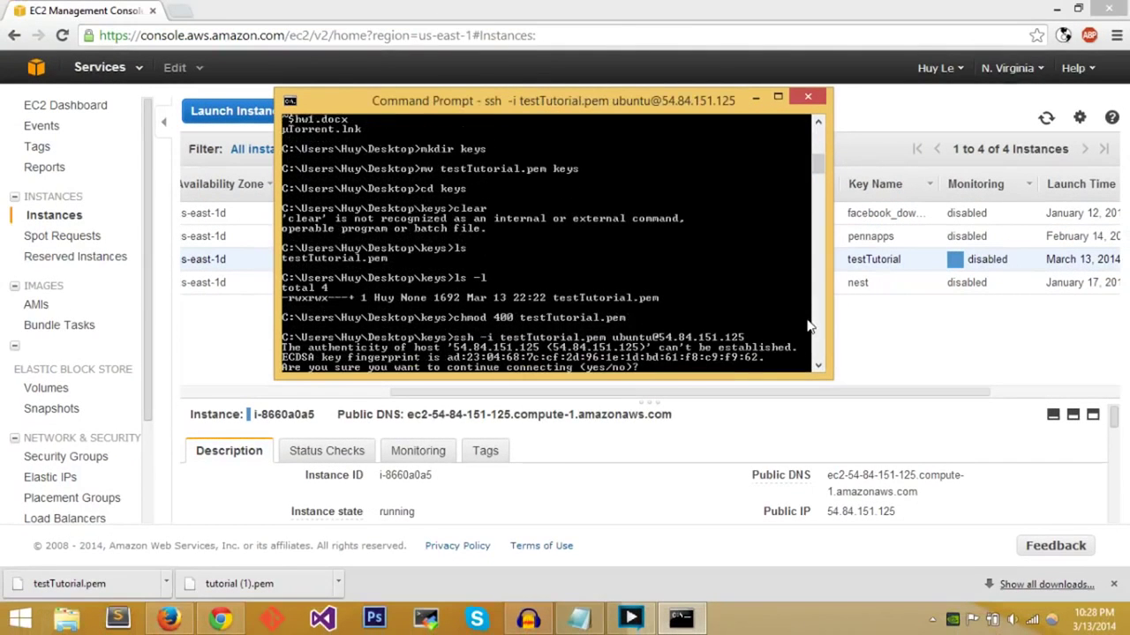
{"action": "type", "text": "yes"}
{"action": "key", "text": "Return"}
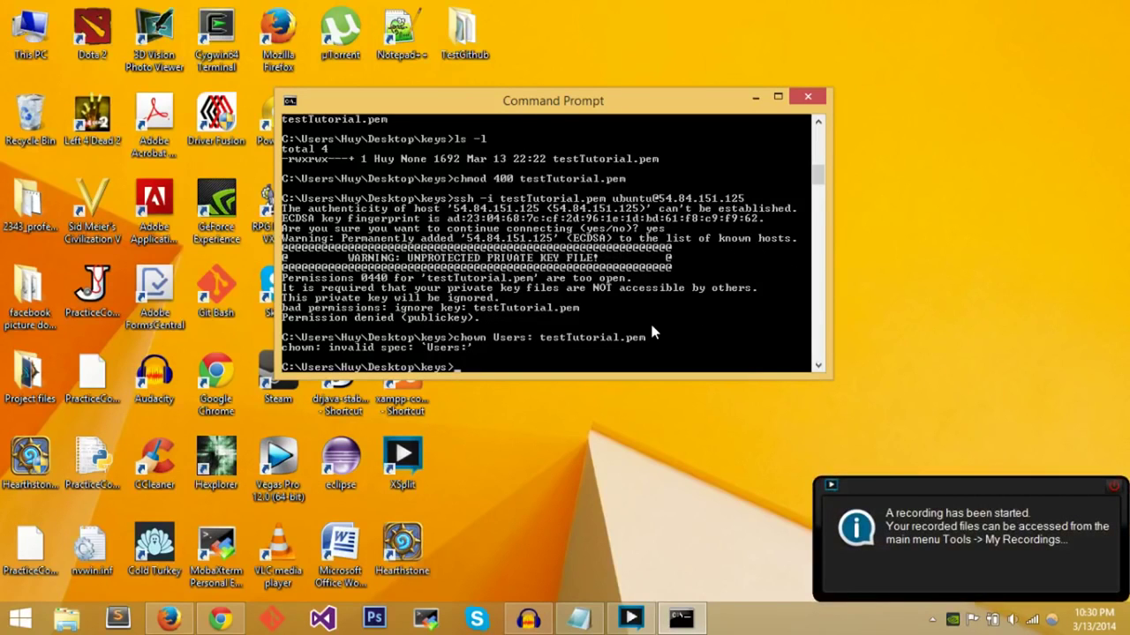
{"action": "type", "text": "chown :Users testTutorial.pem"}
- Run chown :Users and chmod 400 on testTutorial.pem
{"action": "key", "text": "Return"}
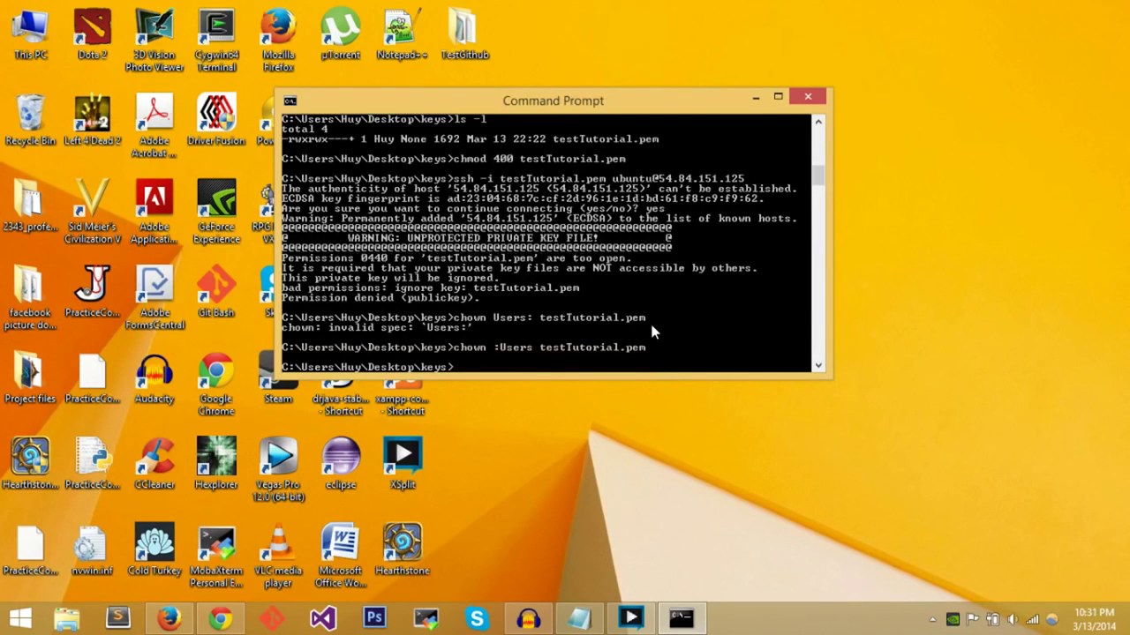
{"action": "type", "text": "chmod 400 testTu"}
{"action": "key", "text": "Tab"}
{"action": "key", "text": "Return"}
{"action": "key", "text": "Up"}
{"action": "key", "text": "Up"}
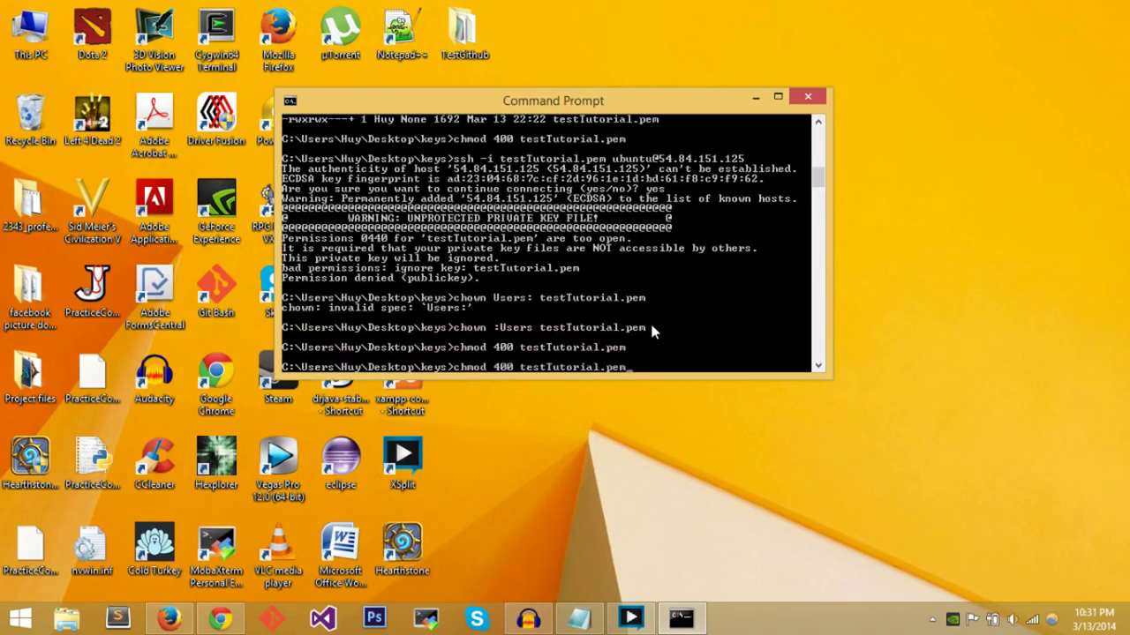
{"action": "key", "text": "Up"}
{"action": "key", "text": "Up"}
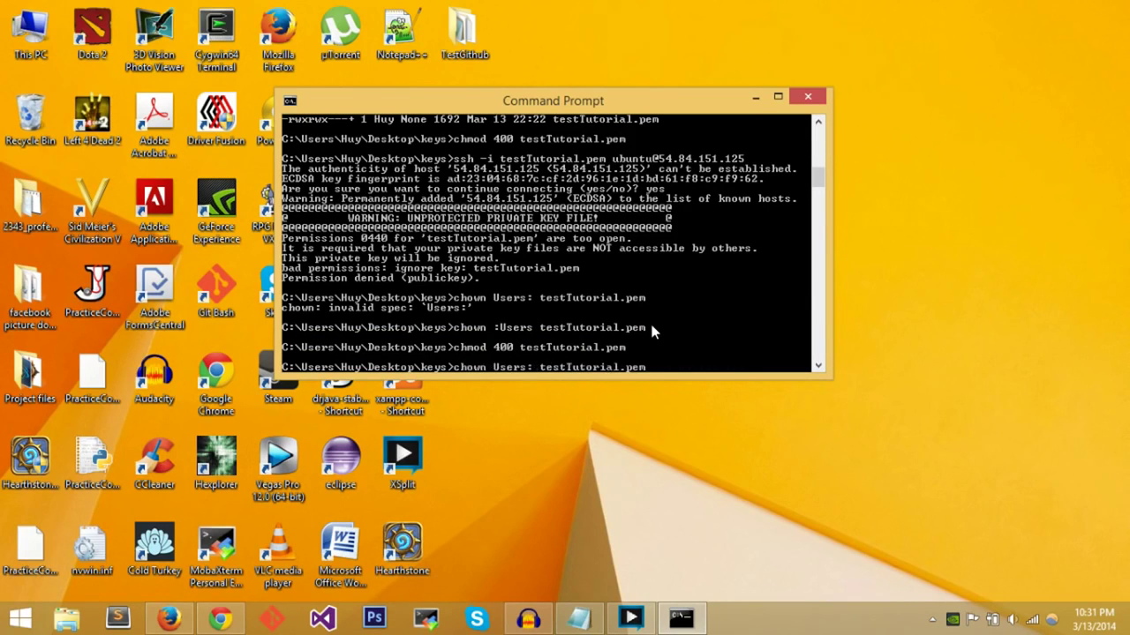
{"action": "key", "text": "Return"}
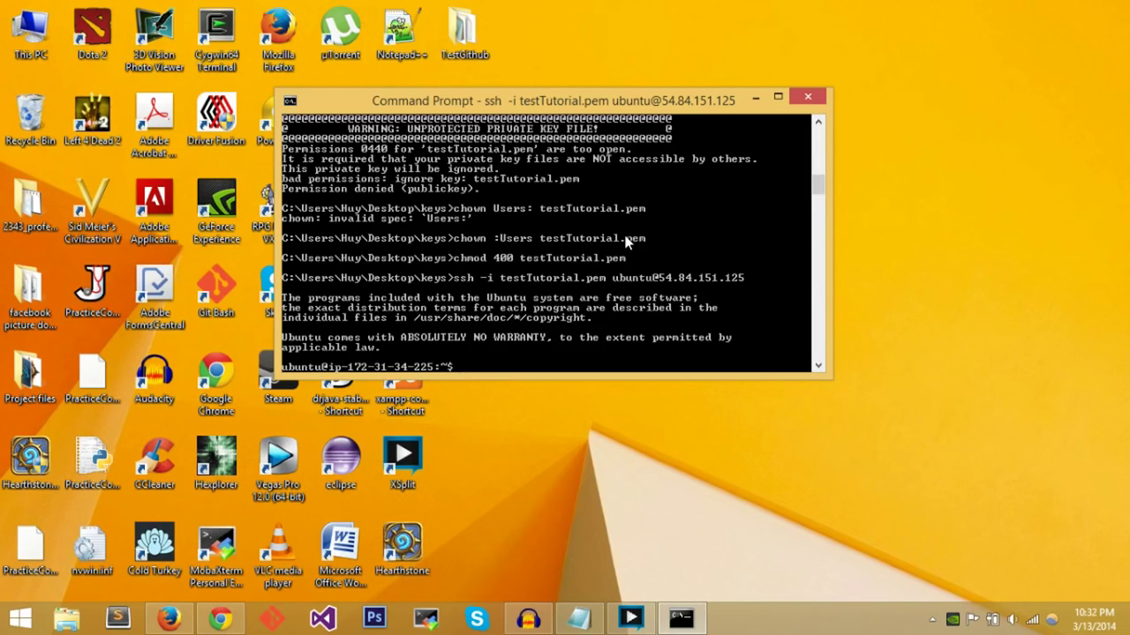
- Type sudo apt-get install apache2 libapache2-mod-php5 mysql php5-mod, correcting the libapahce2 typo
{"action": "type", "text": "apt-get install"}
{"action": "key", "text": "Home"}
{"action": "type", "text": "sudo apt-get install apache2 libapahce2"}
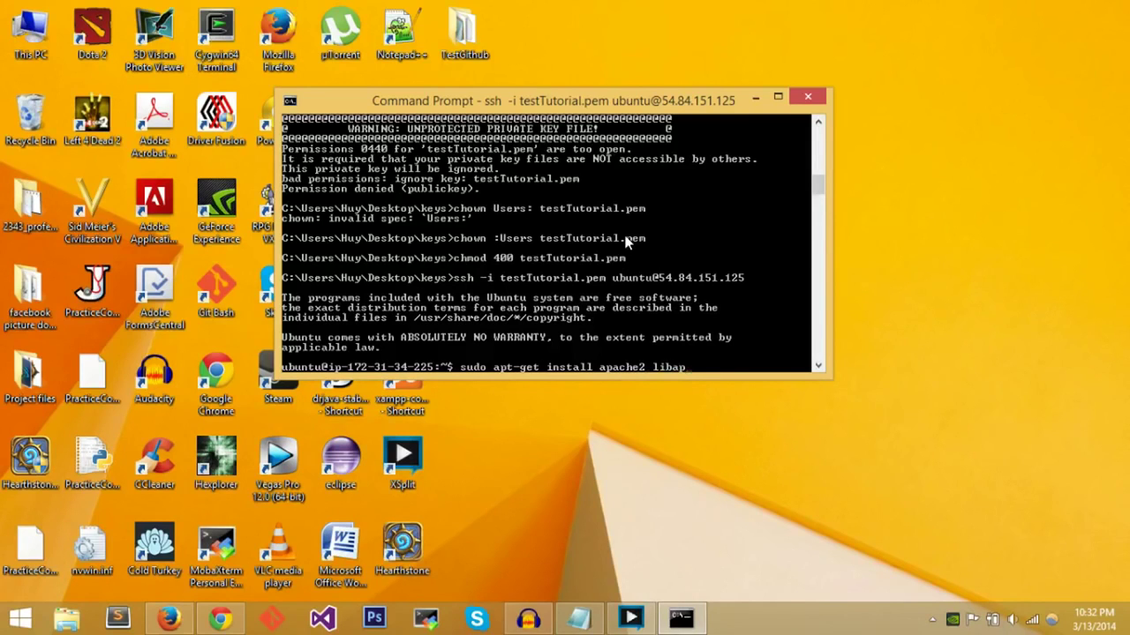
{"action": "key", "text": "BackSpace"}
{"action": "key", "text": "BackSpace"}
{"action": "key", "text": "BackSpace"}
{"action": "key", "text": "BackSpace"}
{"action": "type", "text": "che2-mod-php5 mysql"}
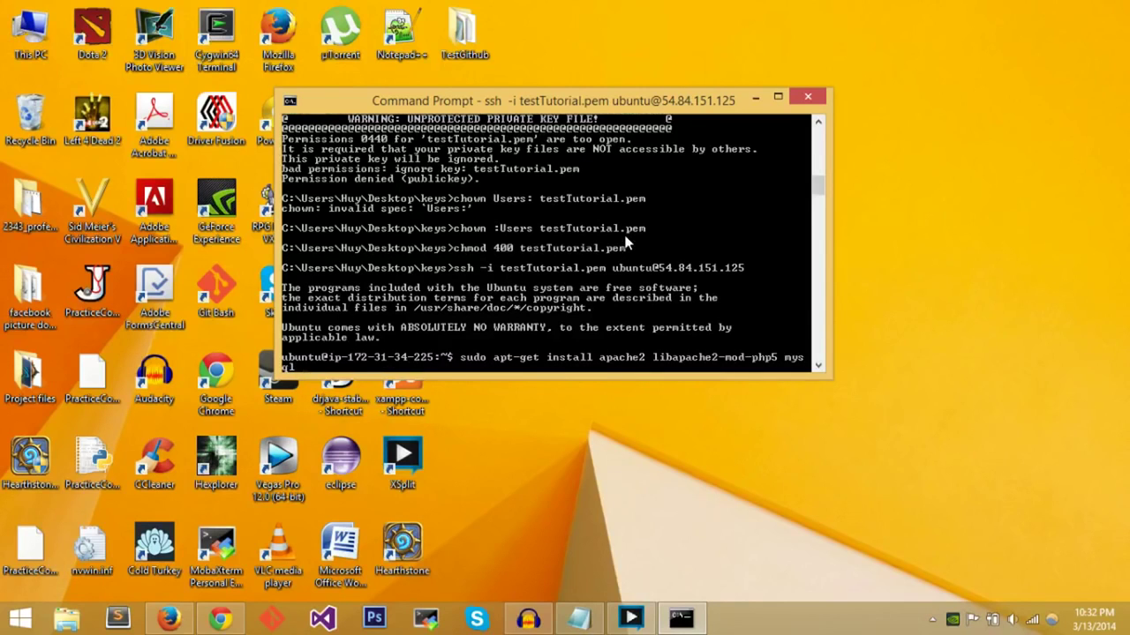
{"action": "type", "text": " php5-mod"}
- Open the Notepad setup notes to read the package list beside the terminal
{"action": "left_click", "coordinate": [579, 618]}
{"action": "left_click", "coordinate": [754, 167]}
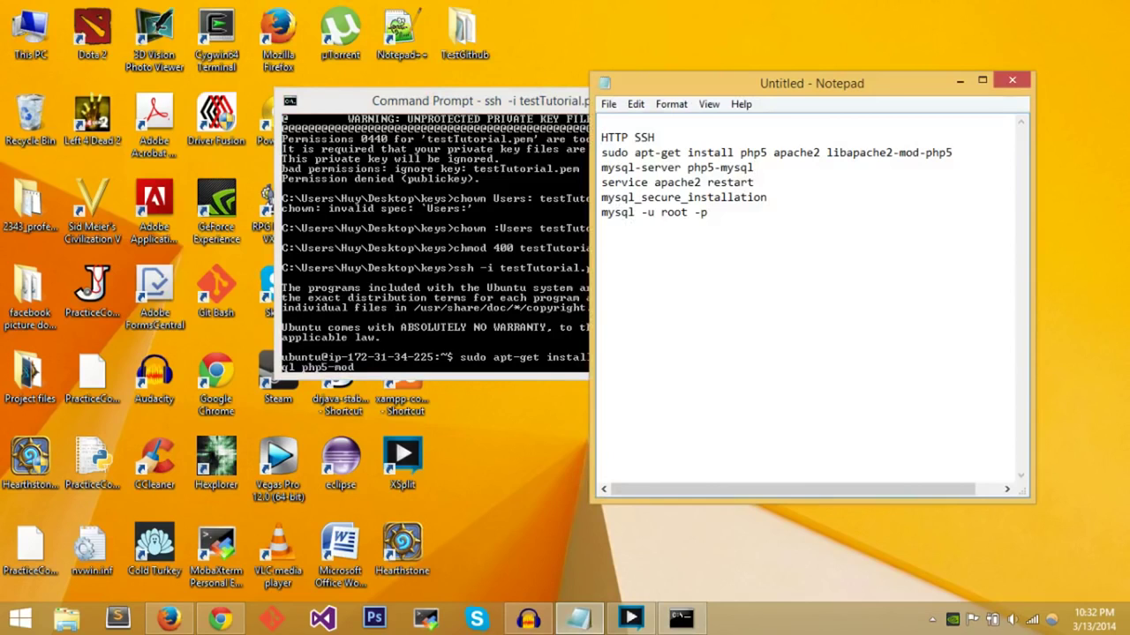
{"action": "left_click", "coordinate": [474, 301]}
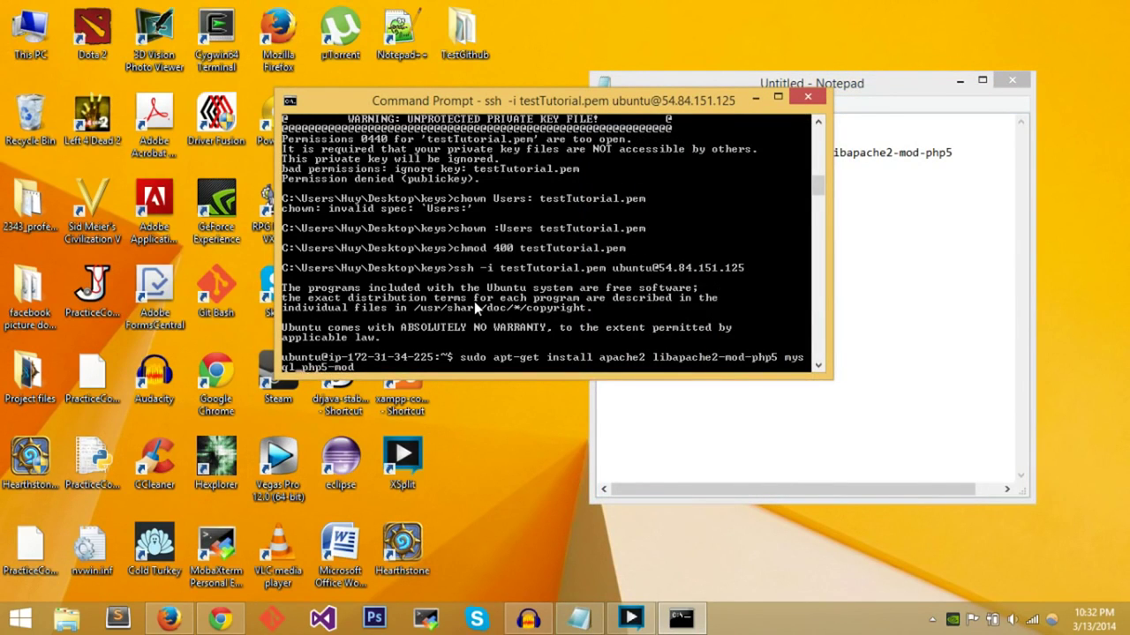
- Complete the install line with mysql-server, php5-mysql and php5, arranging the two windows side by side
{"action": "type", "text": "-server"}
{"action": "key", "text": "End"}
{"action": "left_click_drag", "start_coordinate": [852, 84], "coordinate": [961, 84]}
{"action": "left_click_drag", "start_coordinate": [467, 107], "coordinate": [377, 85]}
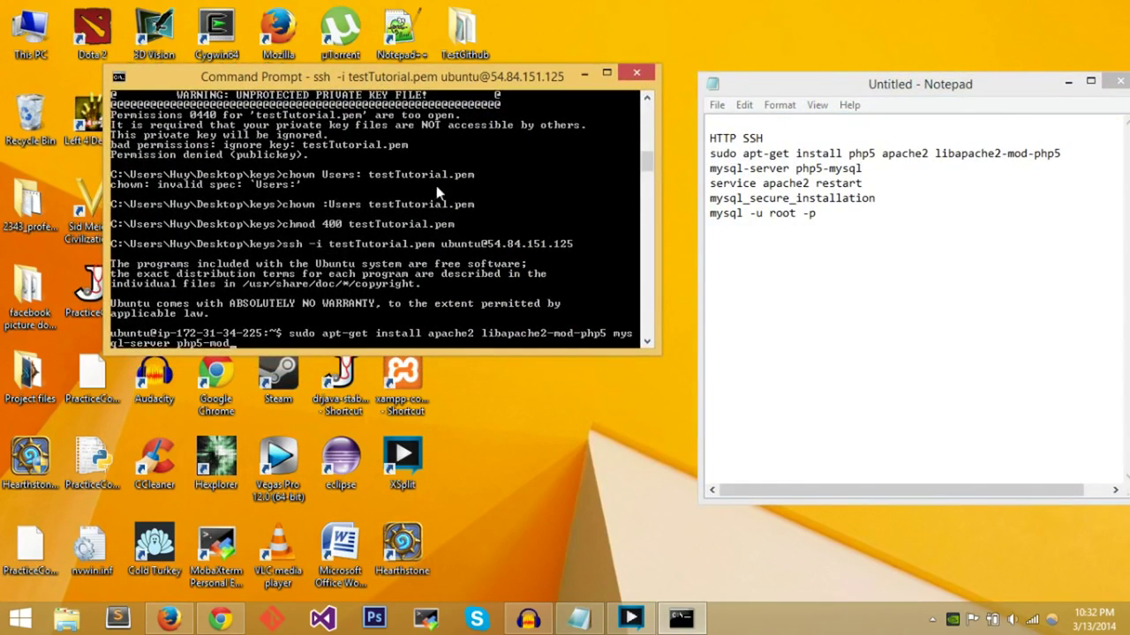
{"action": "key", "text": "BackSpace"}
{"action": "key", "text": "BackSpace"}
{"action": "key", "text": "BackSpace"}
{"action": "type", "text": "mysql"}
{"action": "type", "text": "php5"}
{"action": "left_click_drag", "start_coordinate": [421, 85], "coordinate": [472, 94]}
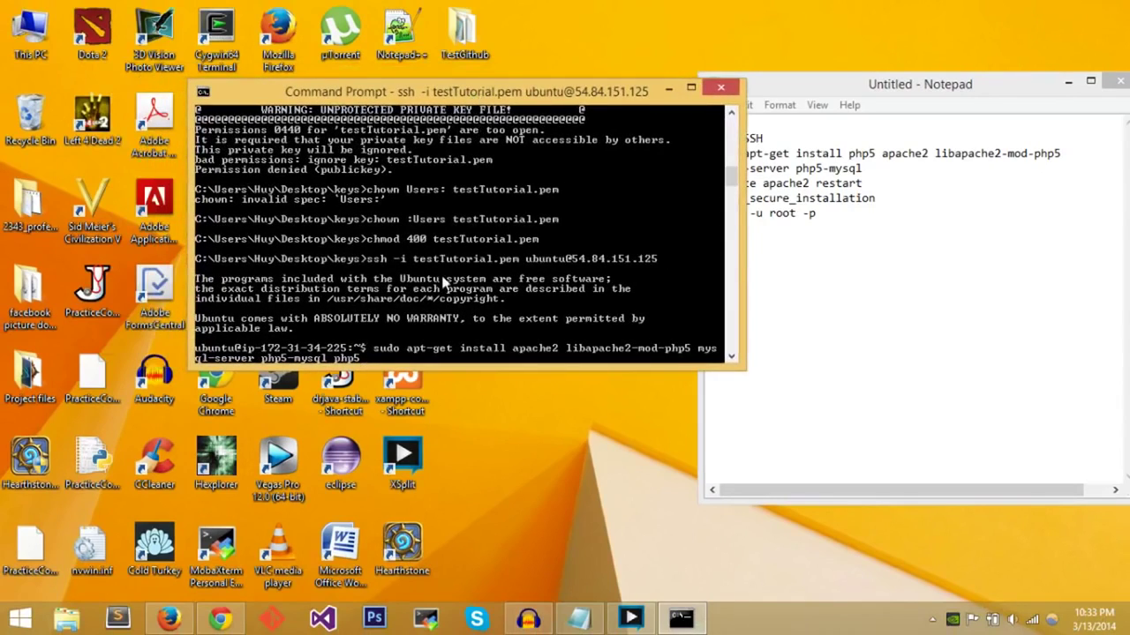
- Run the package install with Y; it fails with 404 fetch errors, so begin a new sudo command
{"action": "key", "text": "Return"}
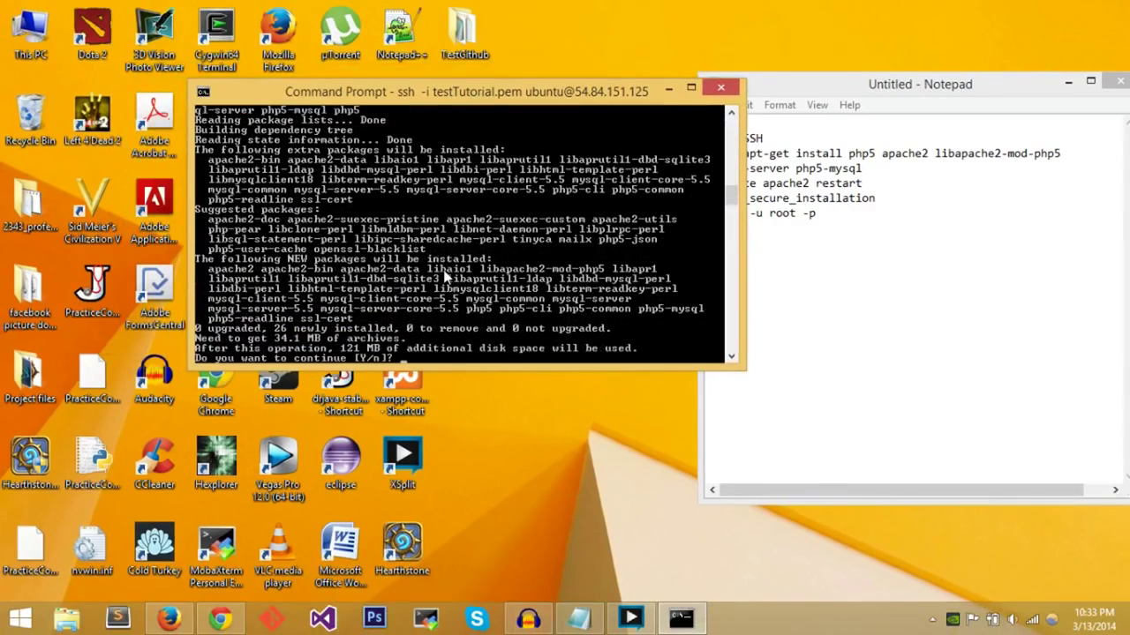
{"action": "type", "text": "Y"}
{"action": "key", "text": "Return"}
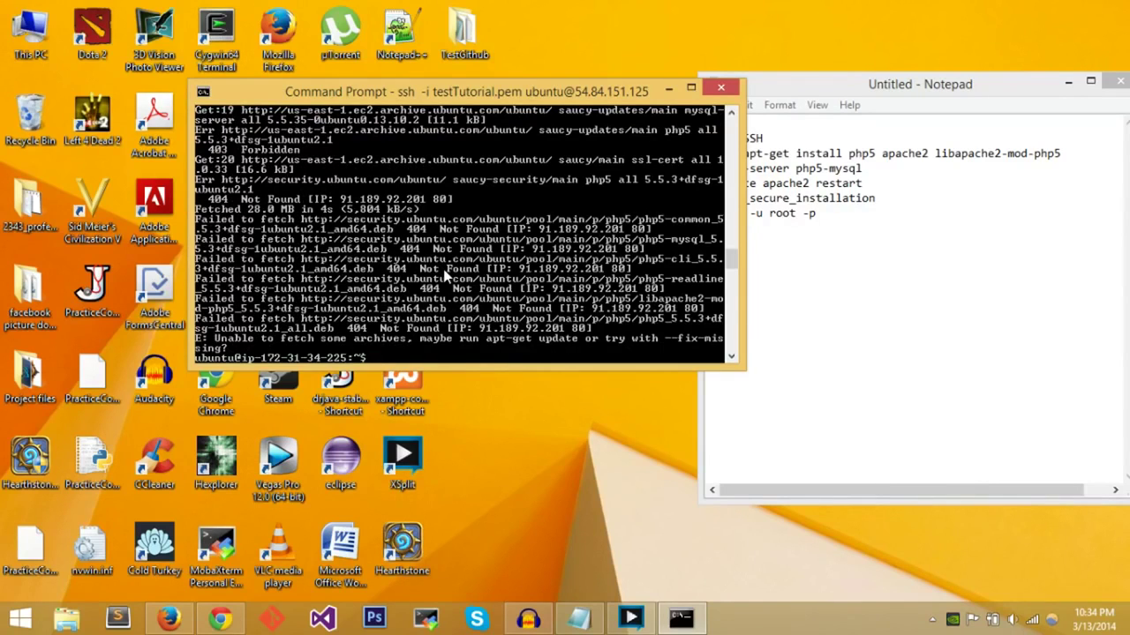
{"action": "type", "text": "sudo"}
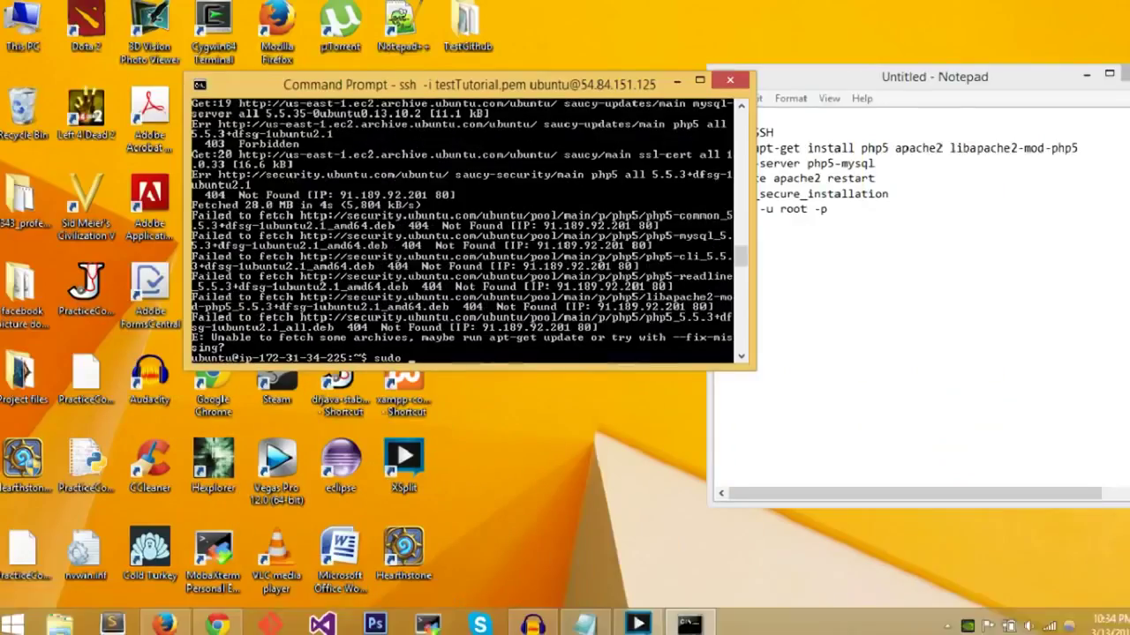
- Run sudo apt-get update, then retype the install command for apache2, libapache2-mod-php5, mysql-server, php5-mysql, php5
{"action": "type", "text": "apt-get update"}
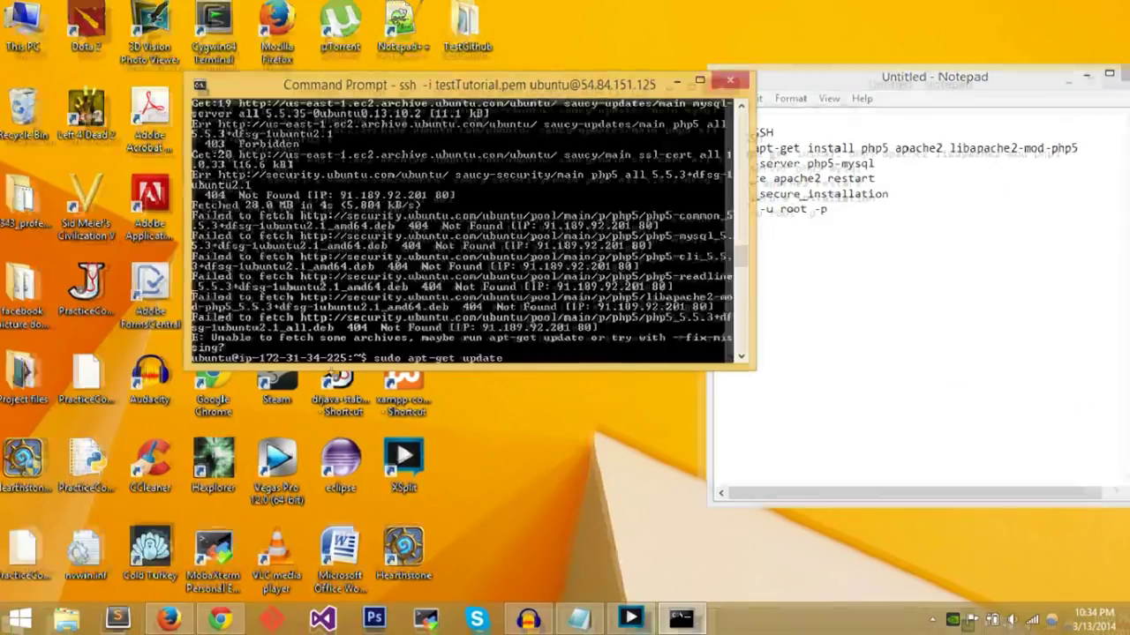
{"action": "key", "text": "Return"}
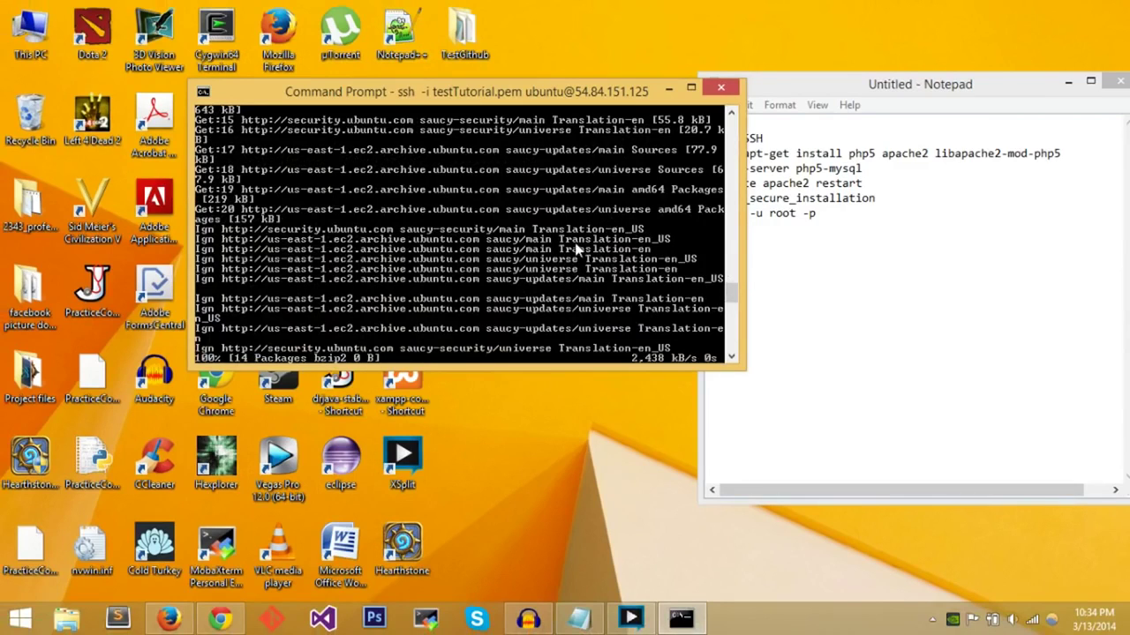
{"action": "mouse_move", "coordinate": [732, 294]}
{"action": "left_mouse_down"}
{"action": "mouse_move", "coordinate": [722, 335]}
{"action": "mouse_move", "coordinate": [711, 296]}
{"action": "left_mouse_up"}
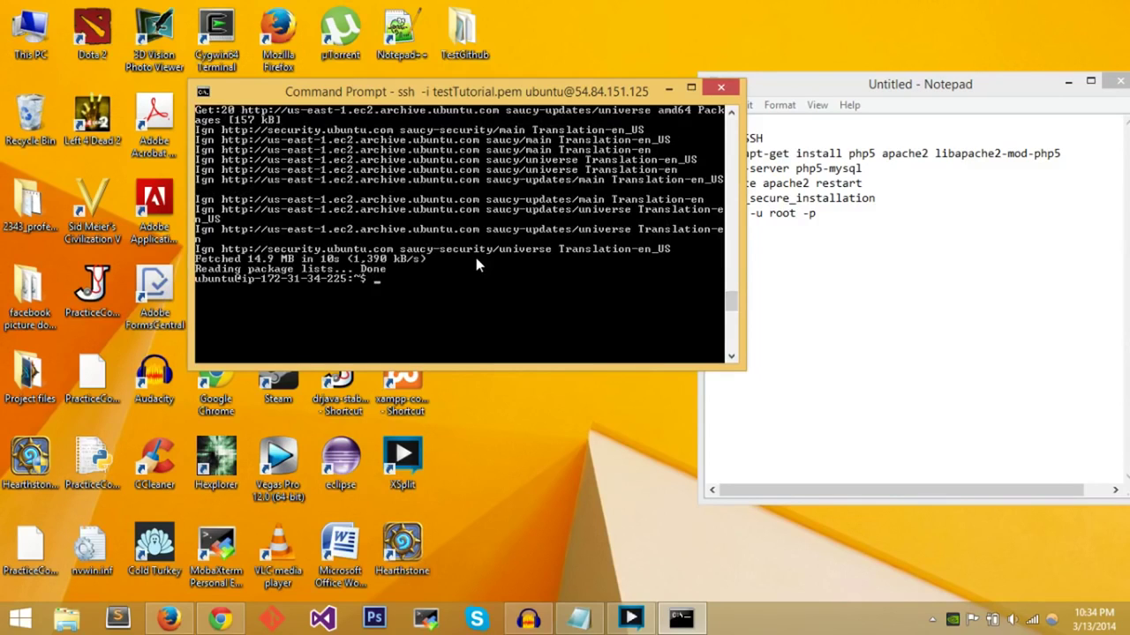
{"action": "type", "text": "sudo apt-get install apache2 libapache2-mod-php5 mysql-server php5-mysql php5"}
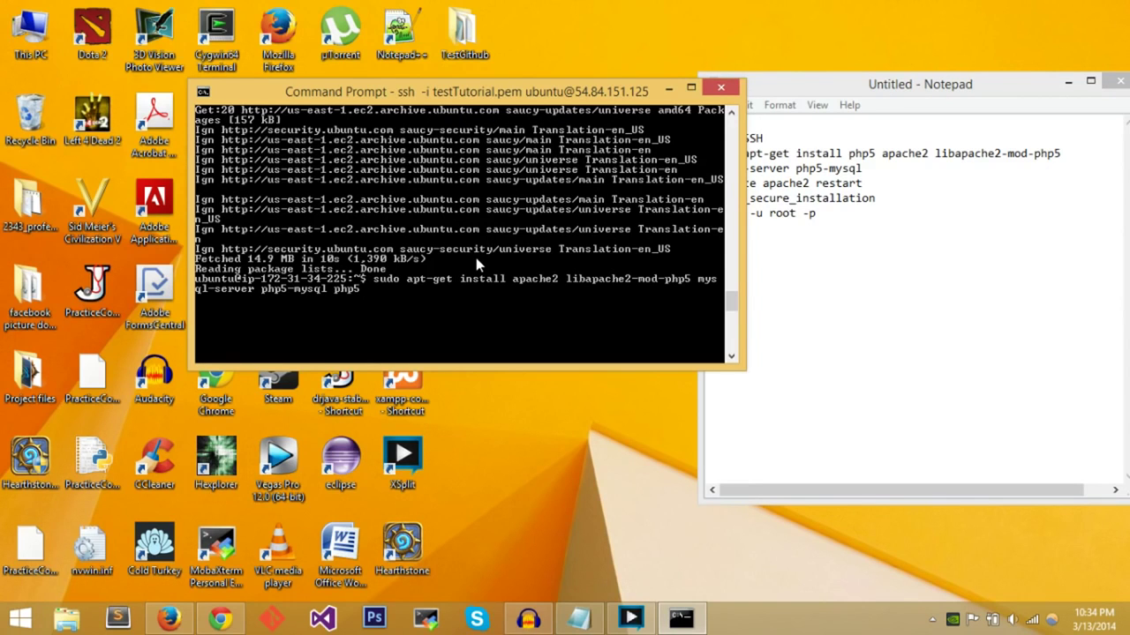
- Rerun the package install, confirming with Y
{"action": "key", "text": "Return"}
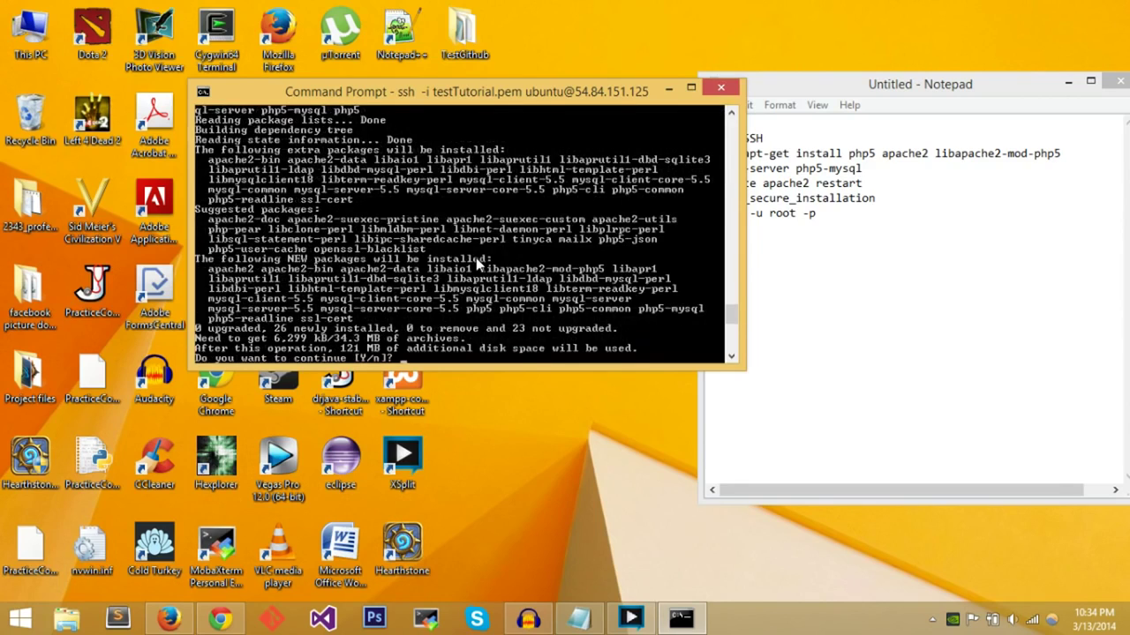
{"action": "type", "text": "Y"}
{"action": "key", "text": "Return"}
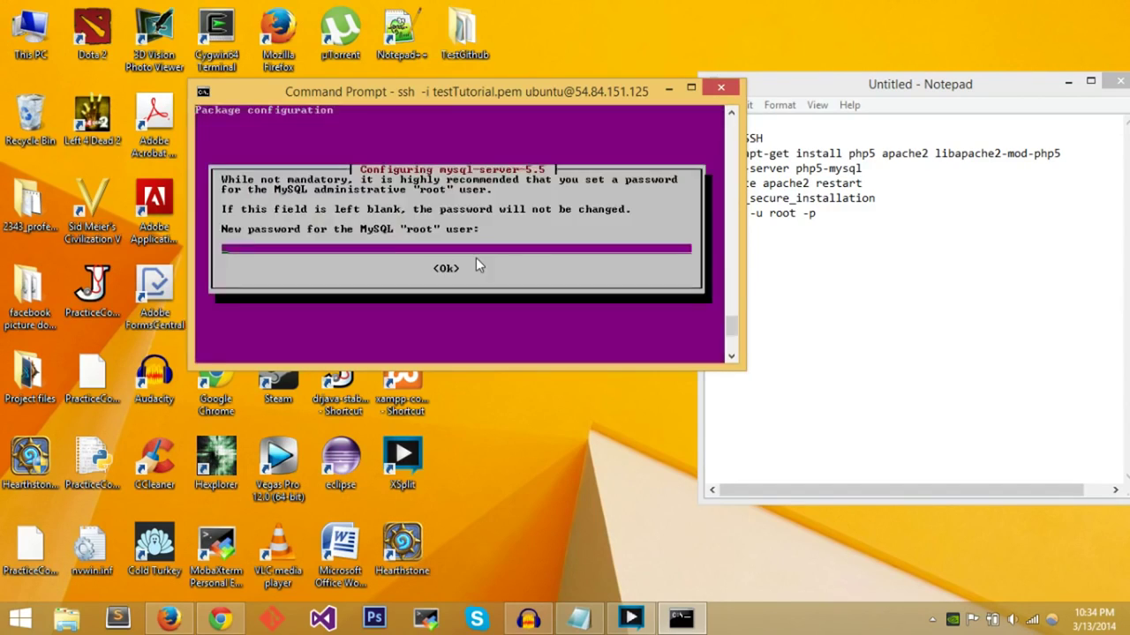
{"action": "left_click_drag", "start_coordinate": [460, 97], "coordinate": [370, 105]}
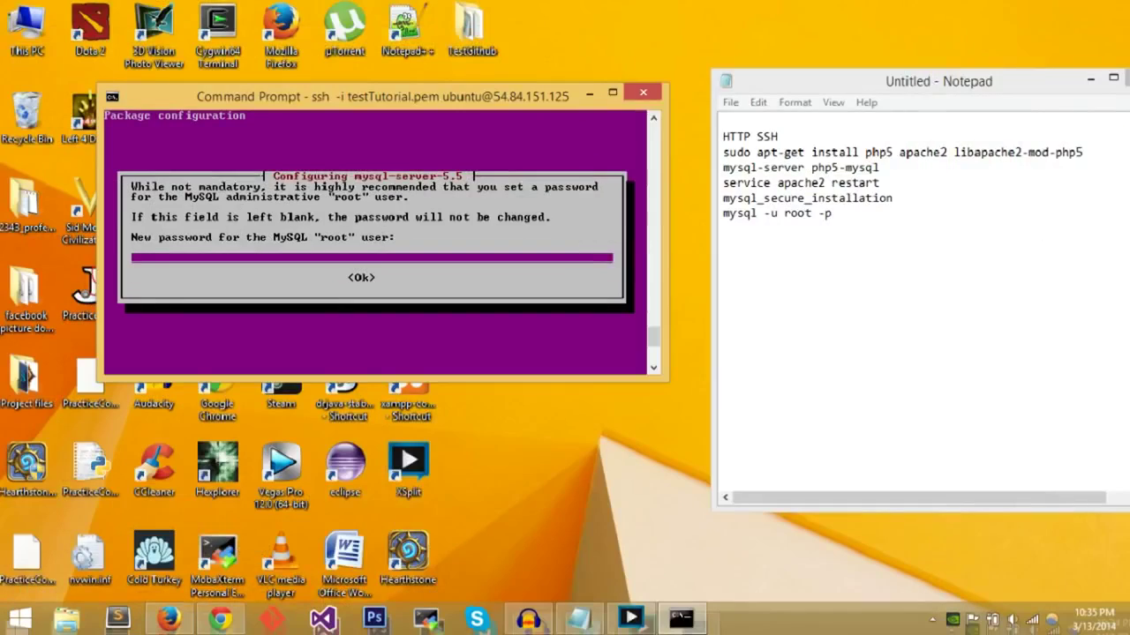
- Enter and repeat the MySQL root password in the mysql-server configuration dialog
{"action": "type", "text": "**********"}
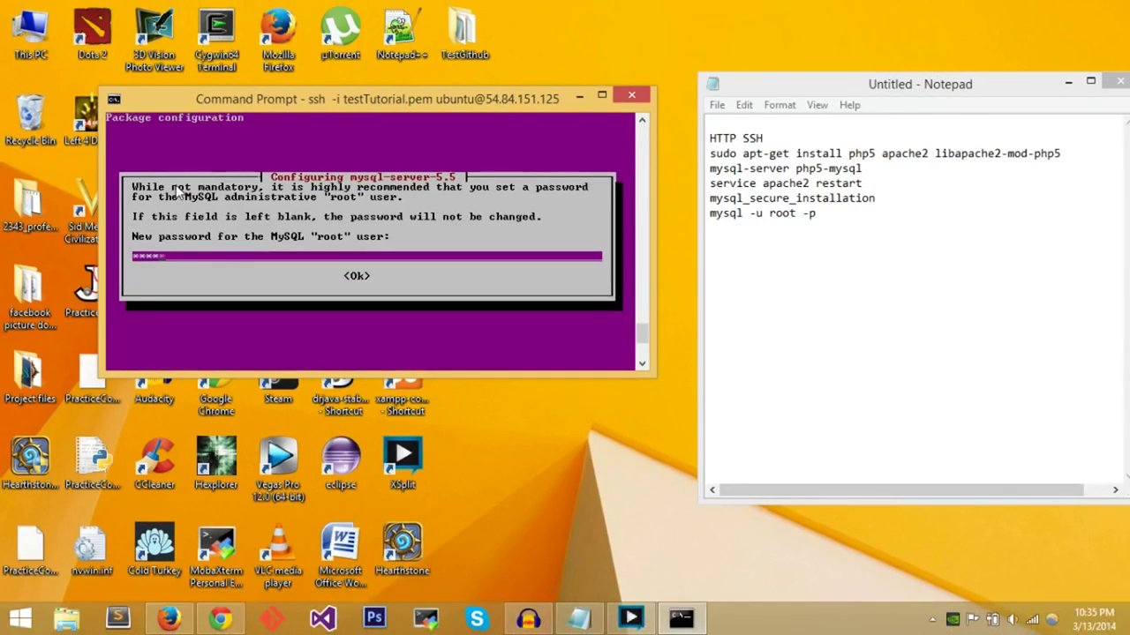
{"action": "key", "text": "Return"}
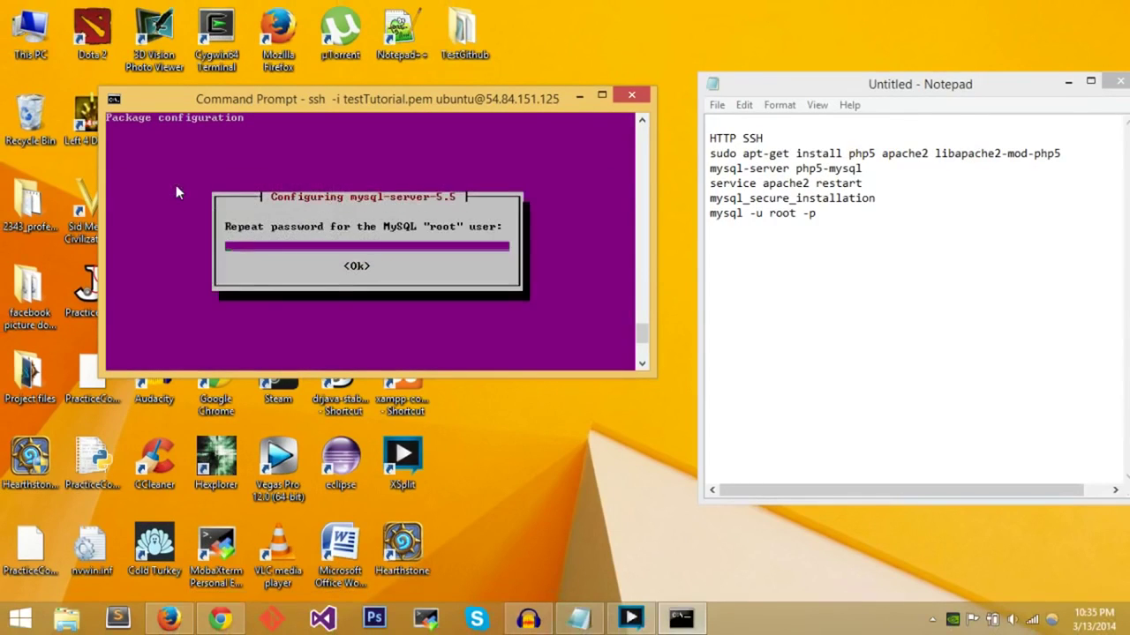
{"action": "type", "text": "**********"}
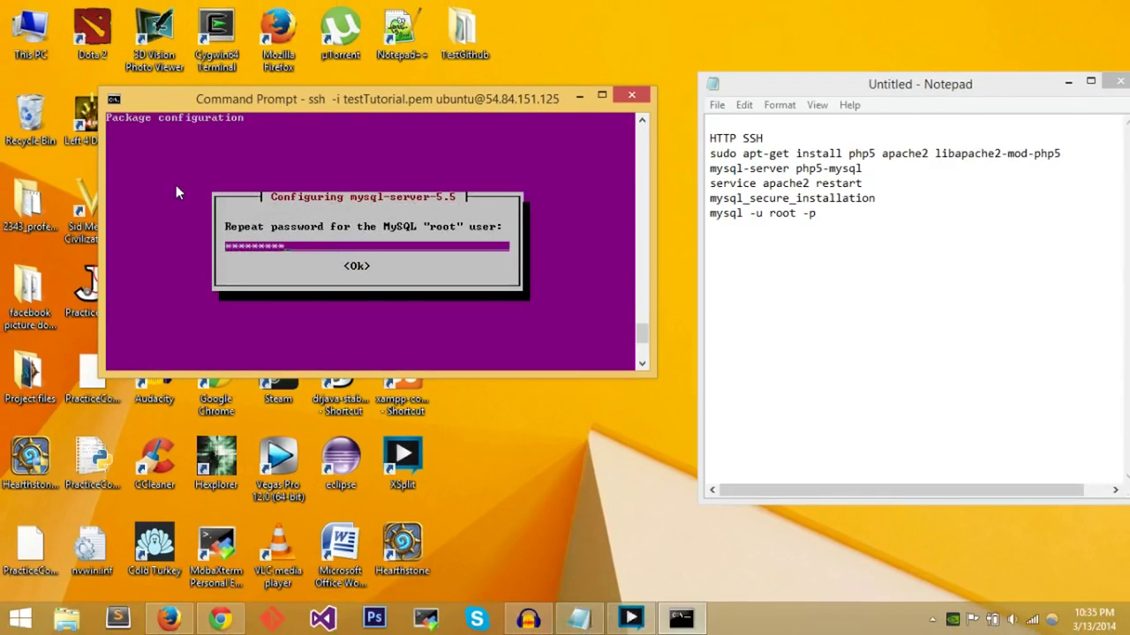
{"action": "key", "text": "Return"}
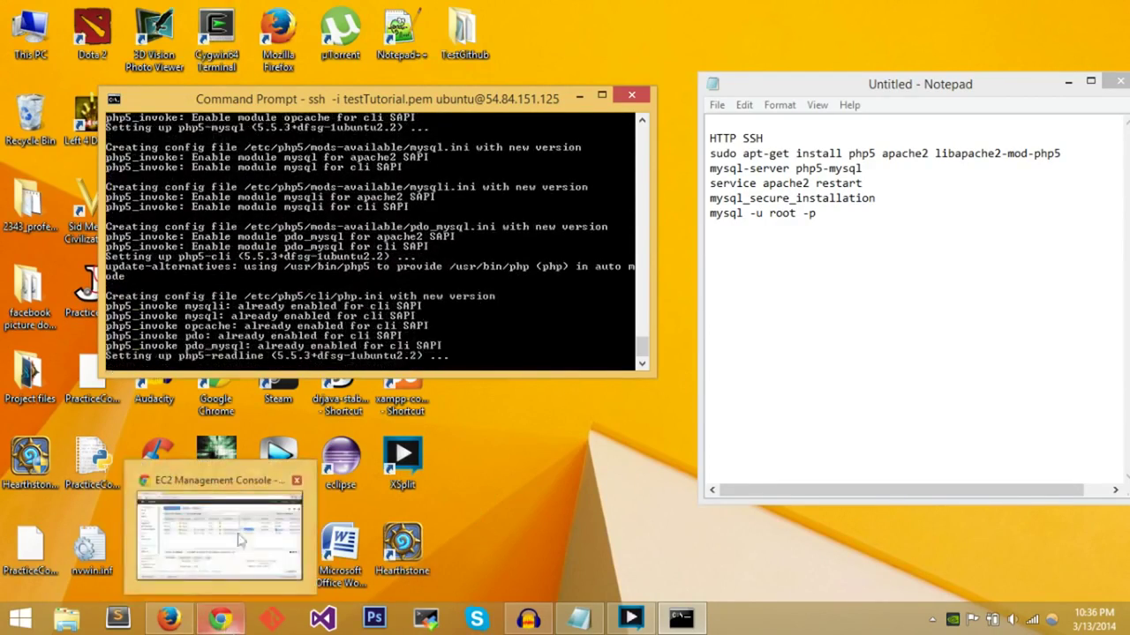
{"action": "left_click", "coordinate": [219, 621]}
{"action": "left_click_drag", "start_coordinate": [676, 395], "coordinate": [433, 402]}
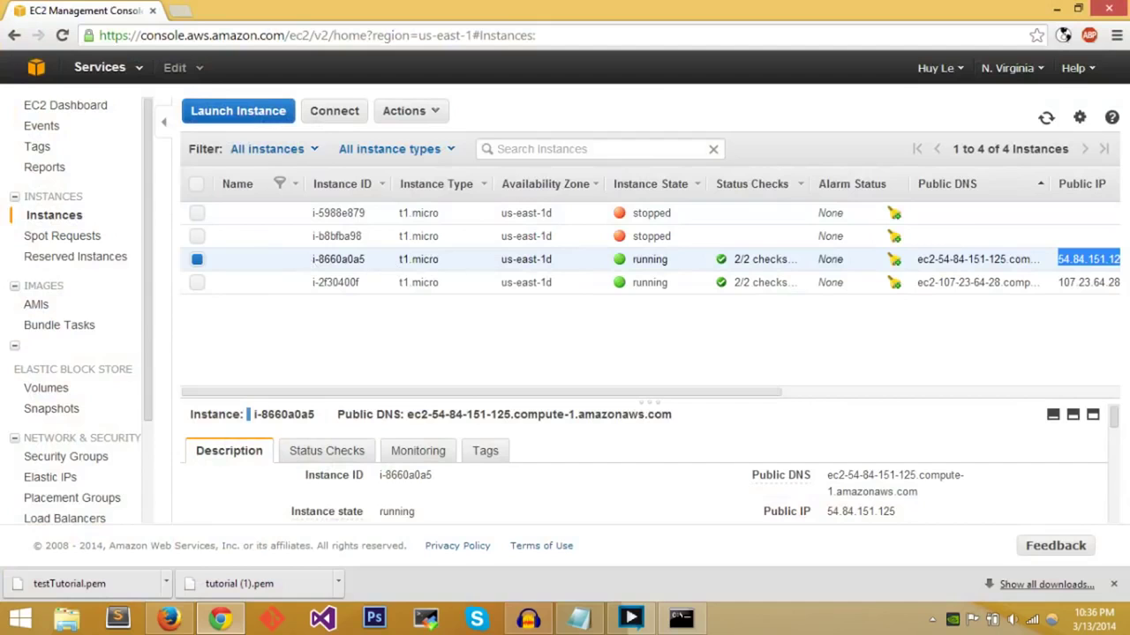
{"action": "left_click_drag", "start_coordinate": [535, 396], "coordinate": [697, 396]}
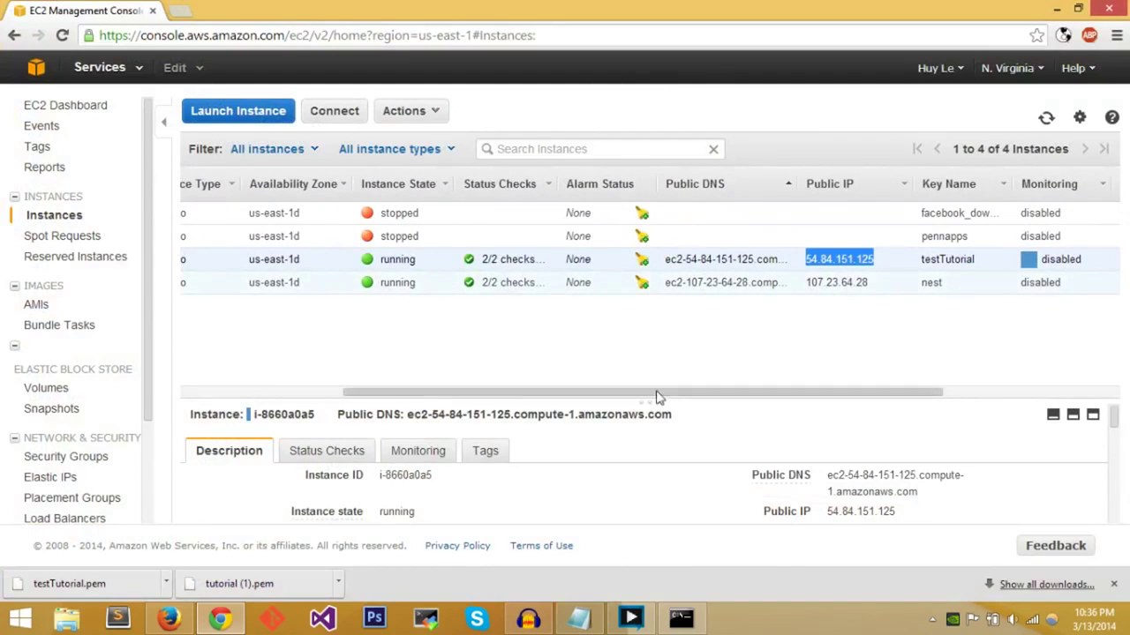
{"action": "left_click_drag", "start_coordinate": [661, 394], "coordinate": [856, 372]}
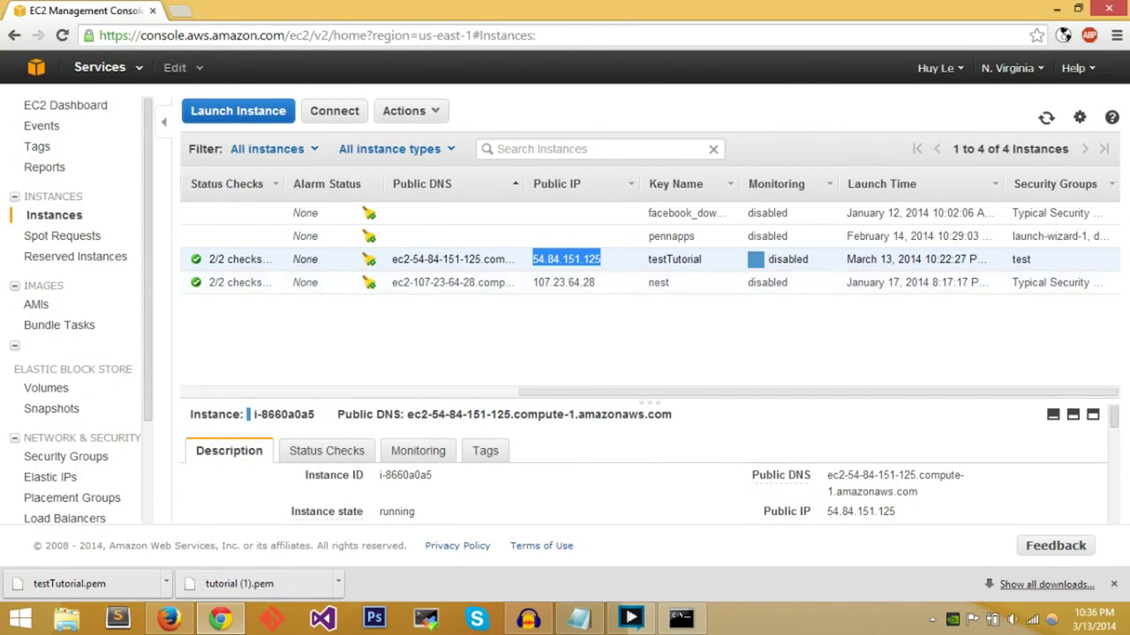
{"action": "left_click", "coordinate": [650, 353]}
{"action": "left_click_drag", "start_coordinate": [661, 392], "coordinate": [273, 388]}
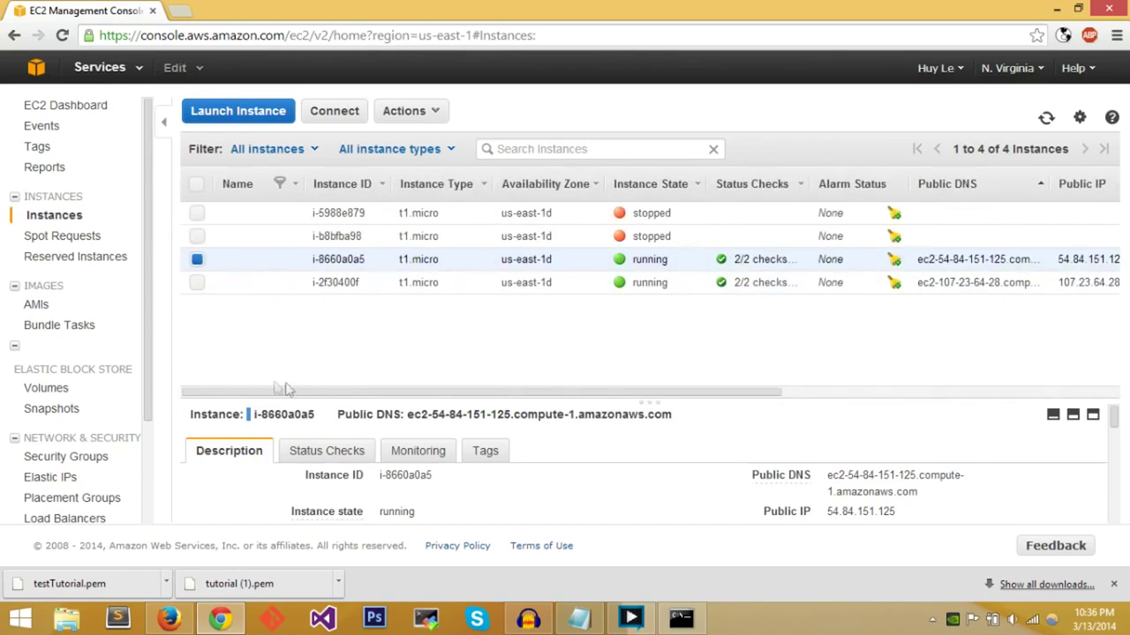
{"action": "left_click", "coordinate": [1058, 10]}
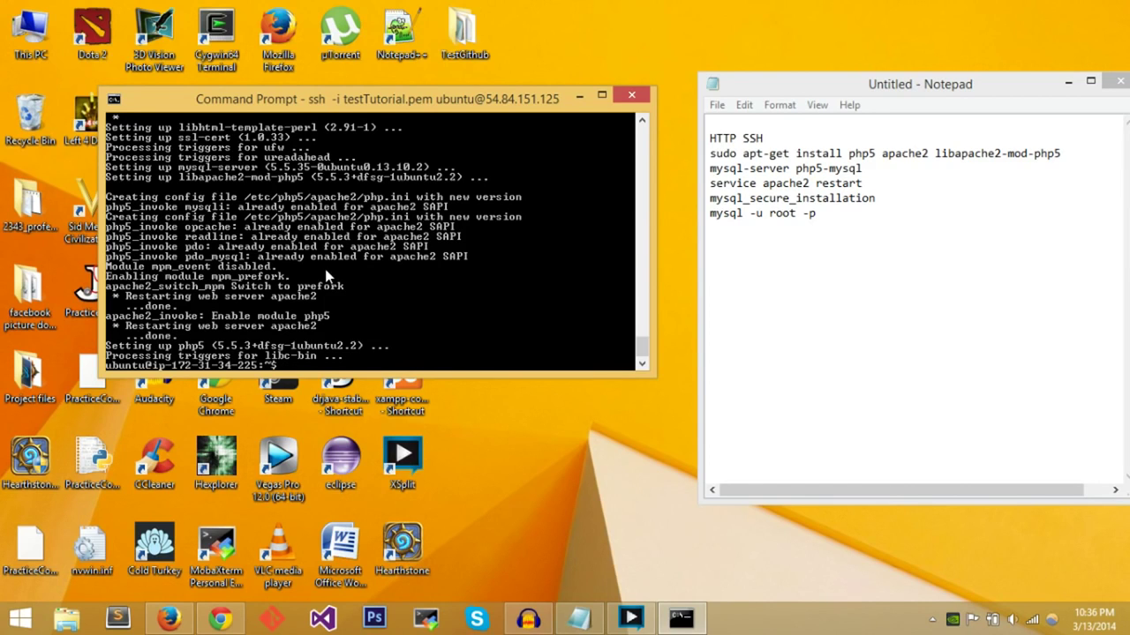
- Restart Apache with sudo service apache2 restart, then type mysql_secure_installation
{"action": "type", "text": "restart"}
{"action": "key", "text": "BackSpace"}
{"action": "key", "text": "BackSpace"}
{"action": "key", "text": "BackSpace"}
{"action": "key", "text": "BackSpace"}
{"action": "key", "text": "BackSpace"}
{"action": "key", "text": "BackSpace"}
{"action": "type", "text": "ervice apache2 restart"}
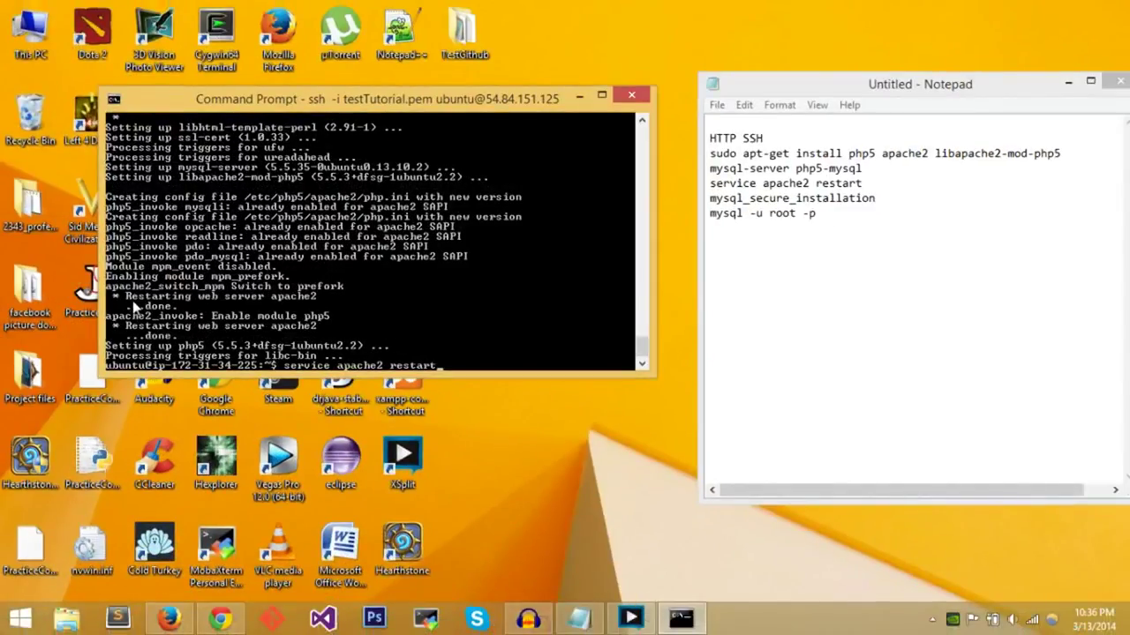
{"action": "key", "text": "Return"}
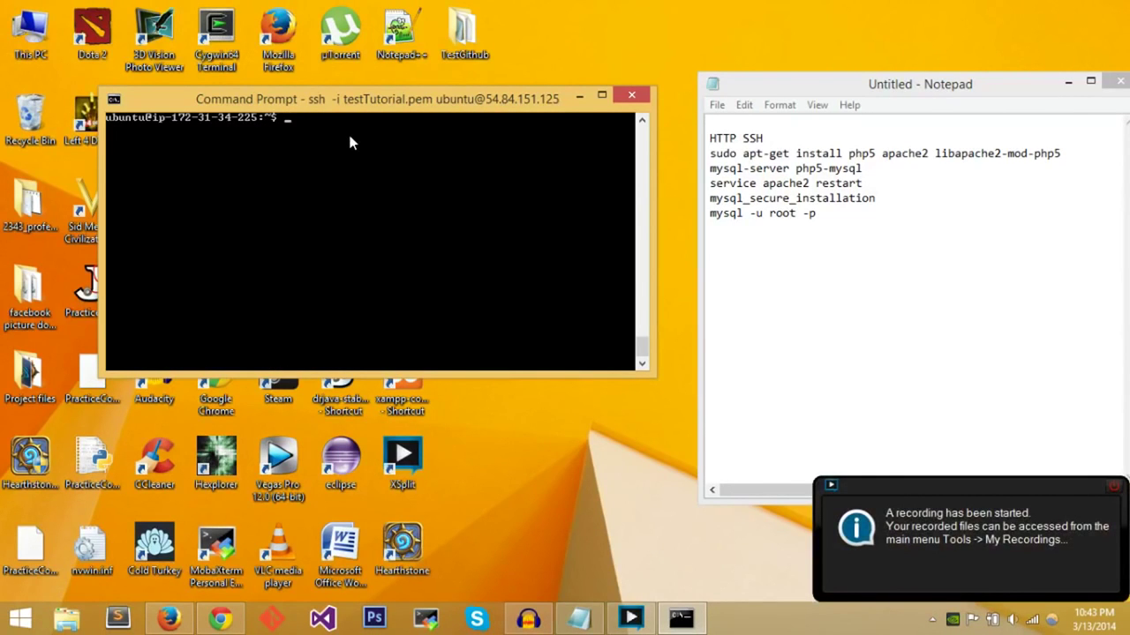
{"action": "type", "text": "sudo service apache2 "}
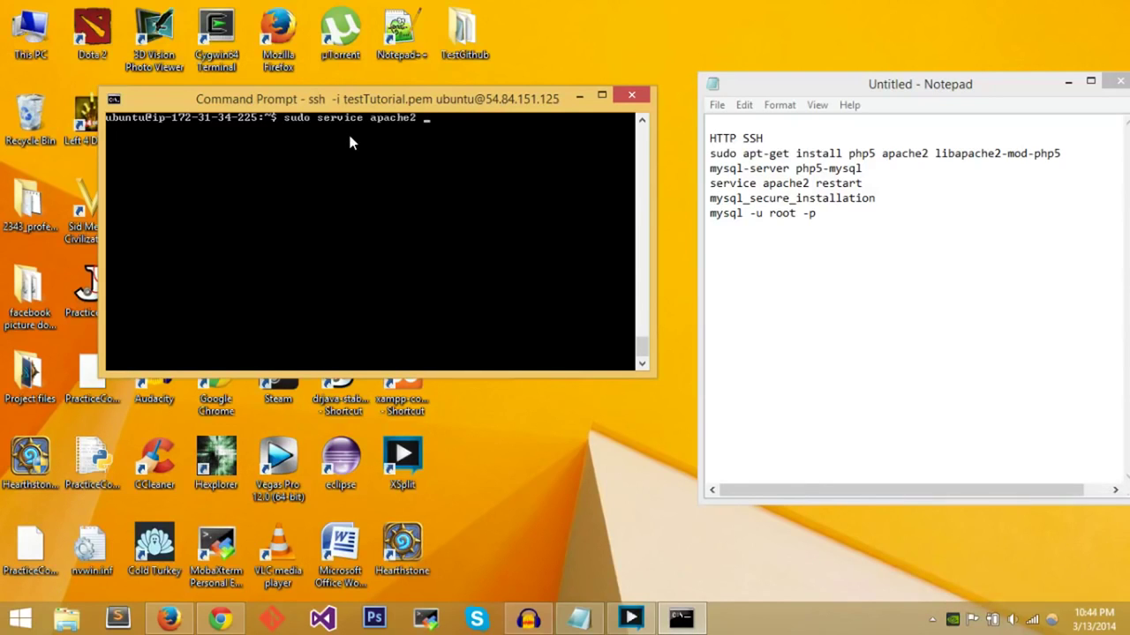
{"action": "type", "text": "restart"}
{"action": "key", "text": "Return"}
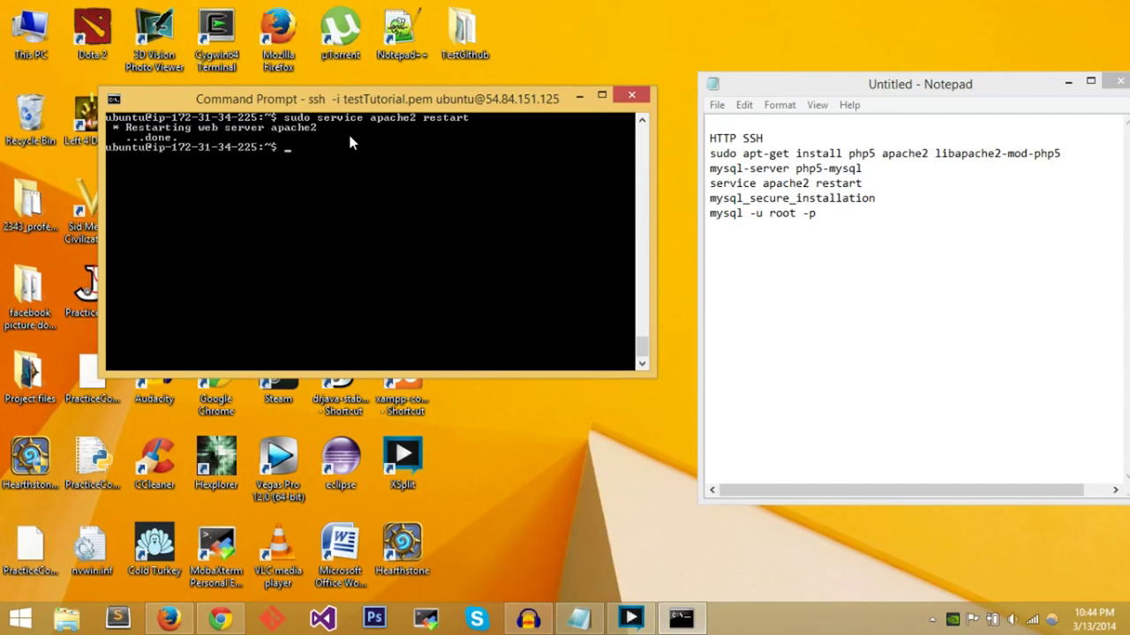
{"action": "type", "text": "mysql_secure_installation"}
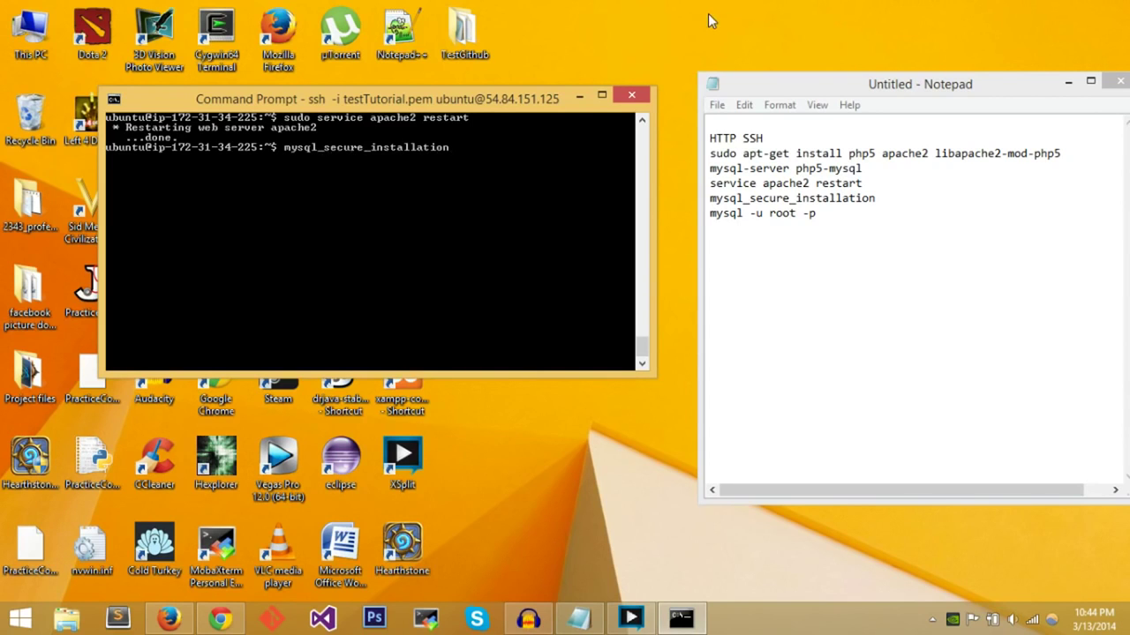
- Start mysql_secure_installation, enter the current password and set a new MySQL root password
{"action": "key", "text": "Return"}
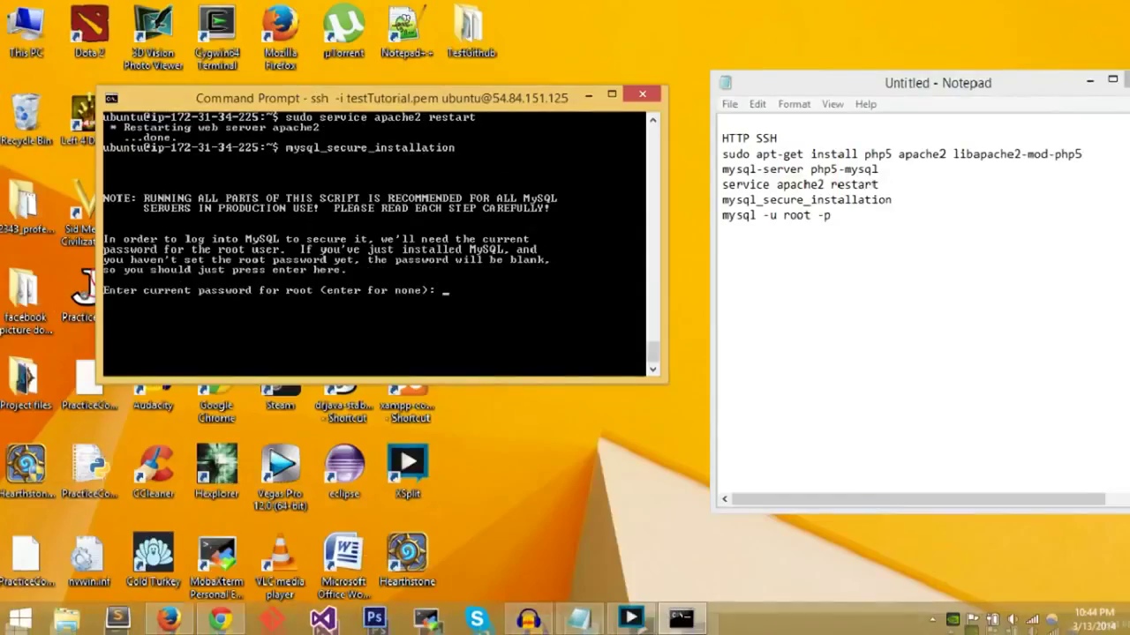
{"action": "key", "text": "Return"}
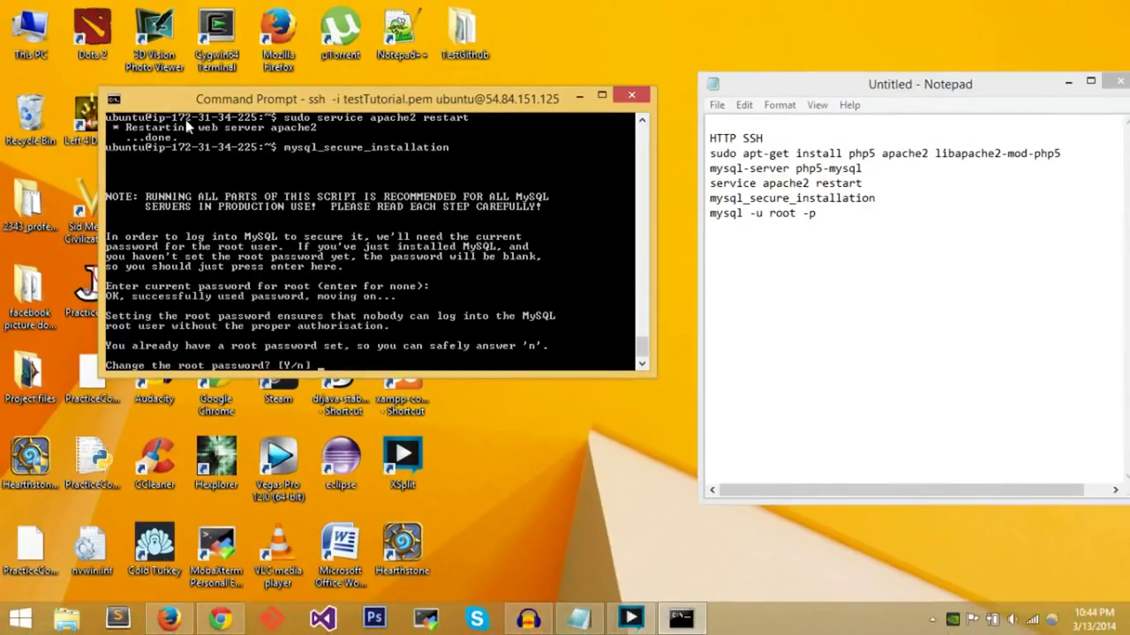
{"action": "type", "text": "Y"}
{"action": "key", "text": "Return"}
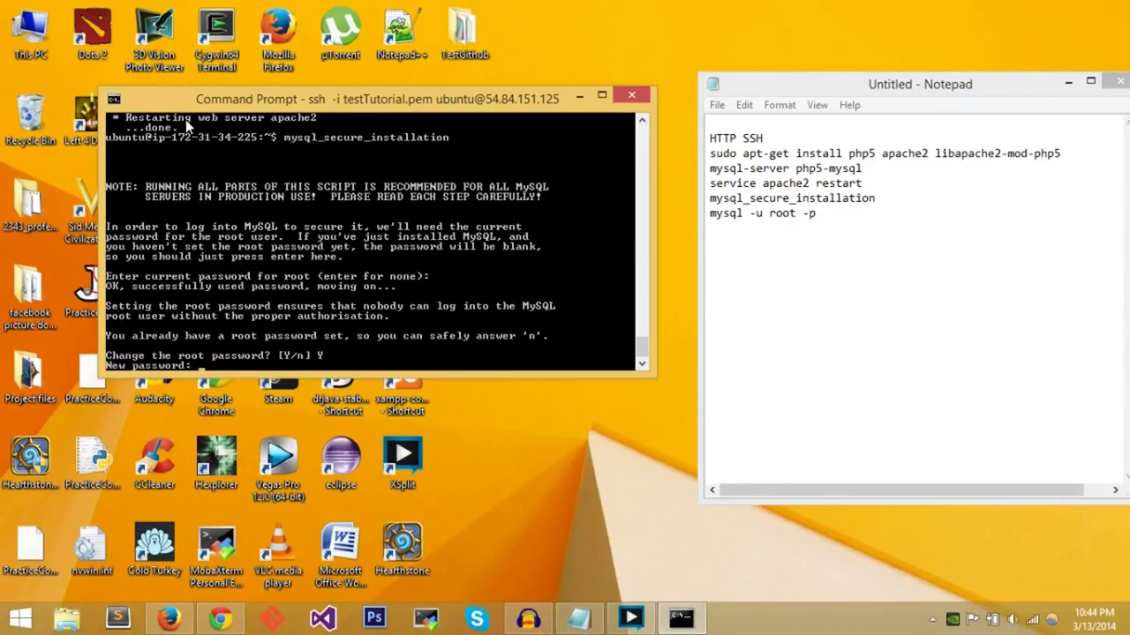
{"action": "key", "text": "Return"}
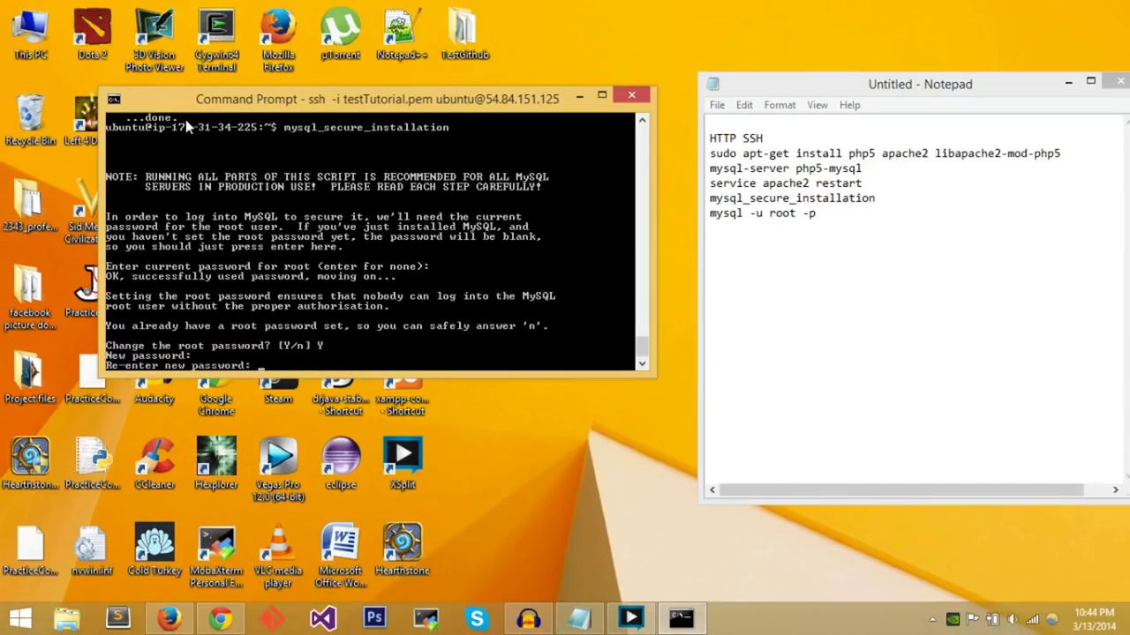
{"action": "key", "text": "Return"}
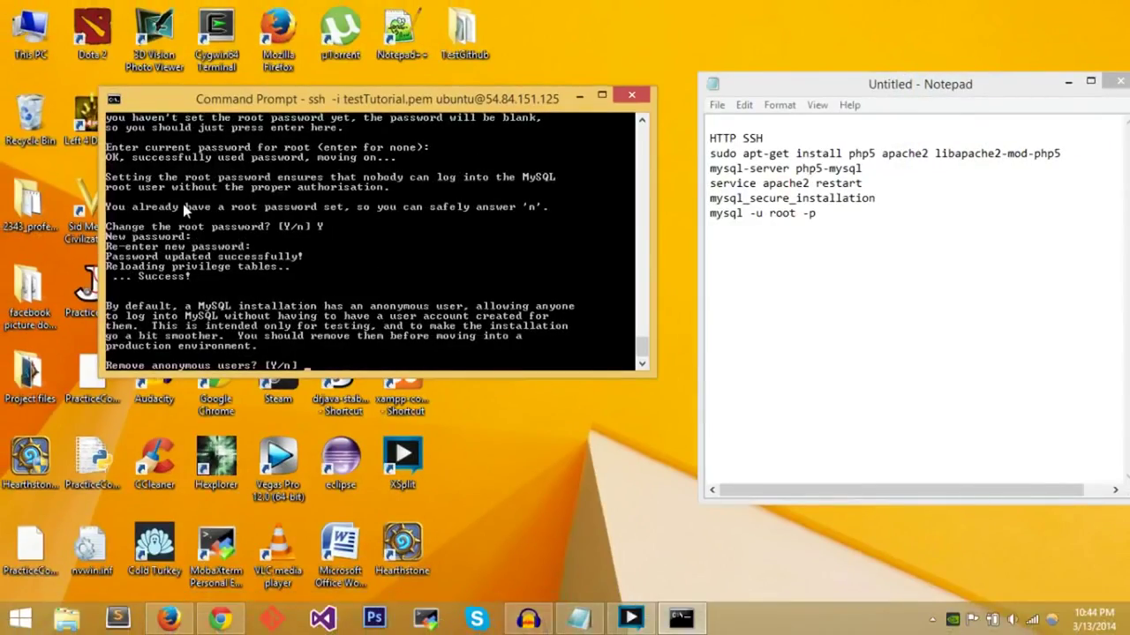
- Answer Y to remove anonymous users, disallow remote root login, drop the test database and reload privileges
{"action": "key", "text": "Return"}
{"action": "type", "text": "Y"}
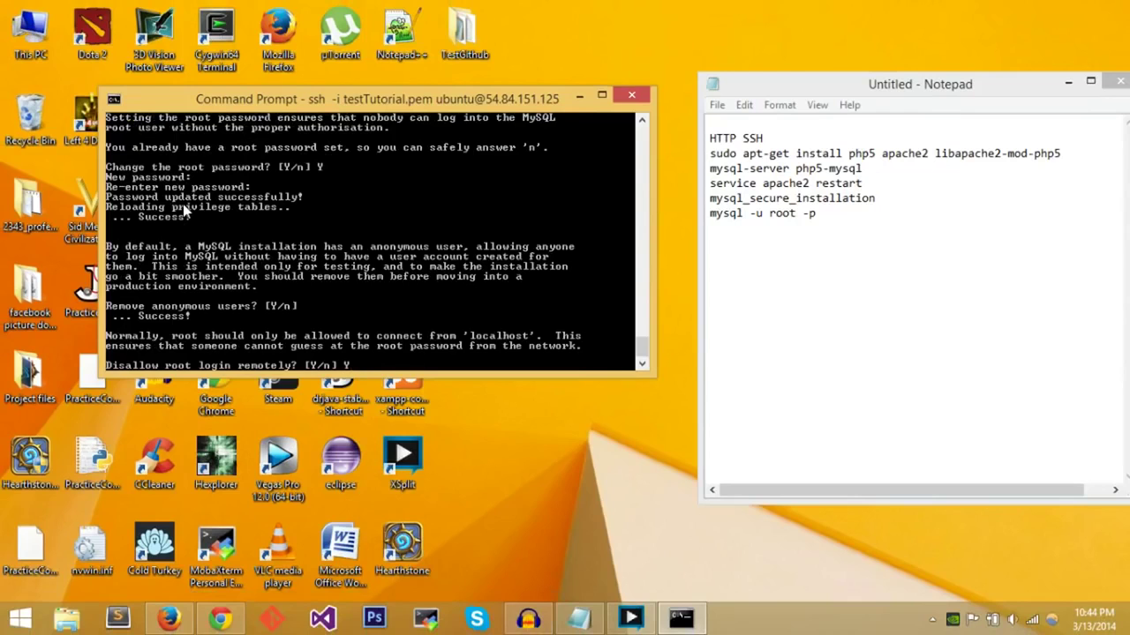
{"action": "key", "text": "Return"}
{"action": "type", "text": "Y"}
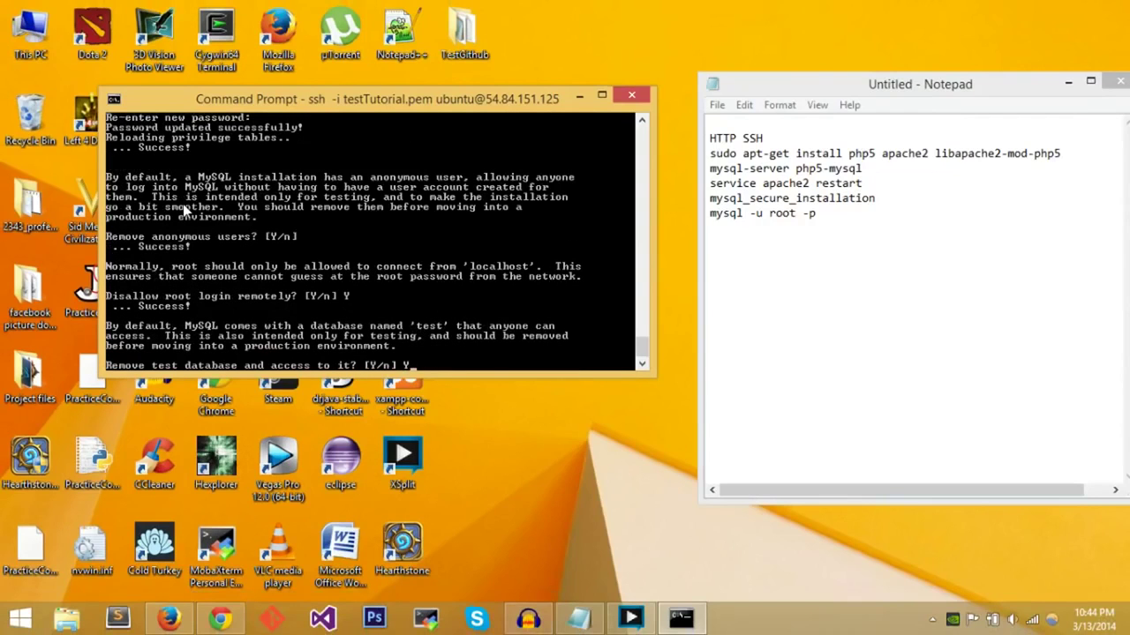
{"action": "key", "text": "Return"}
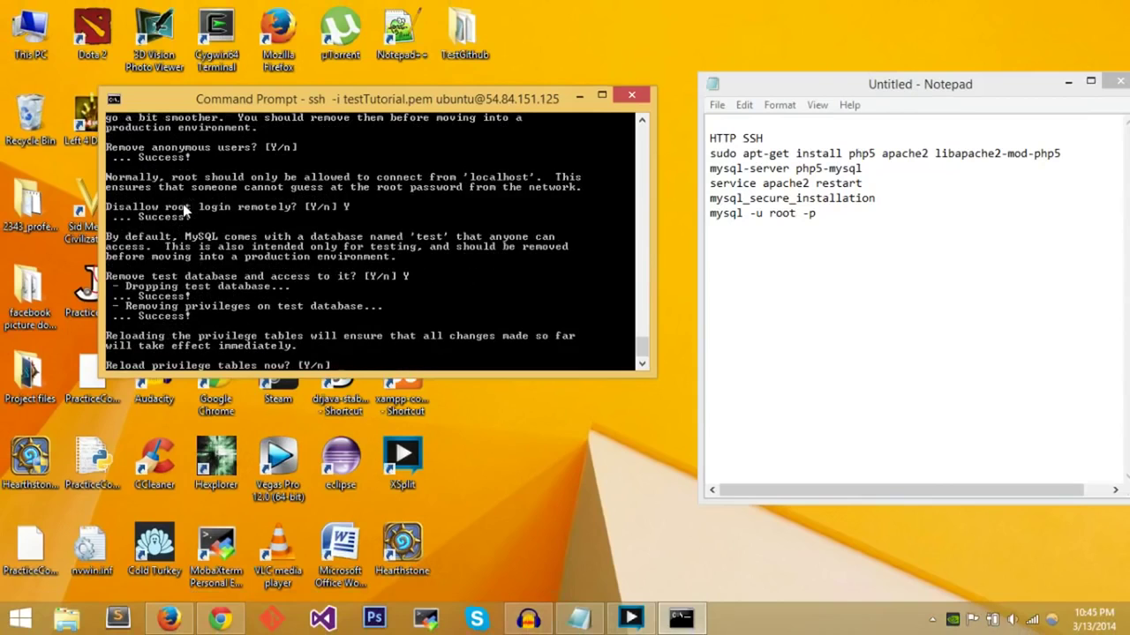
{"action": "type", "text": "Y"}
{"action": "key", "text": "Return"}
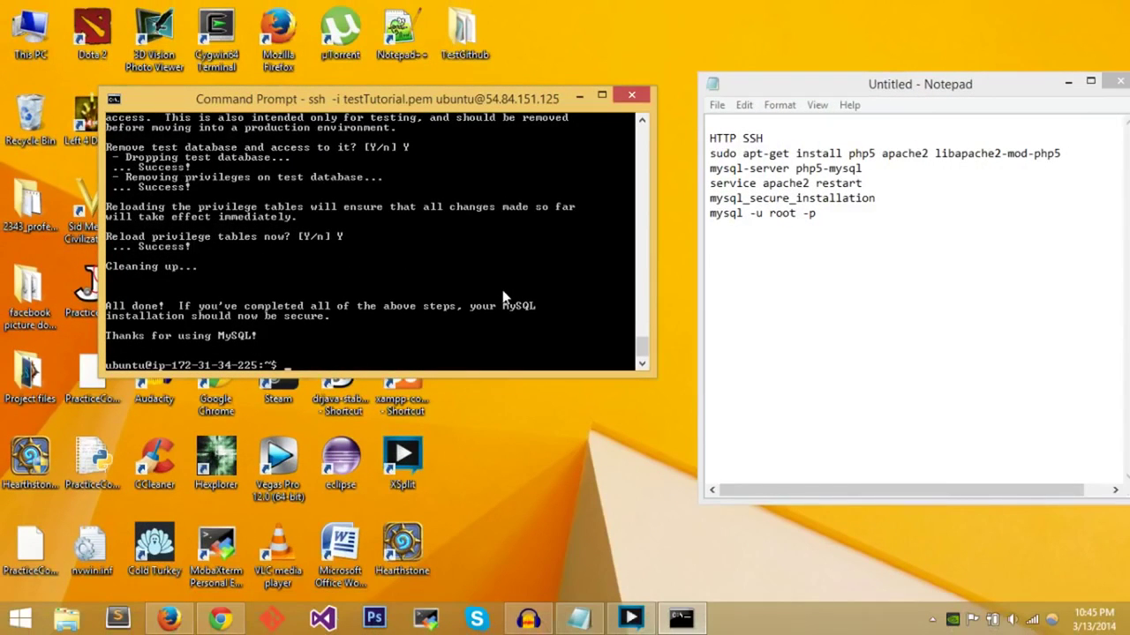
- Restart Apache again and start a MySQL session with mysql -u root -p
{"action": "type", "text": "udo service apache2 restart"}
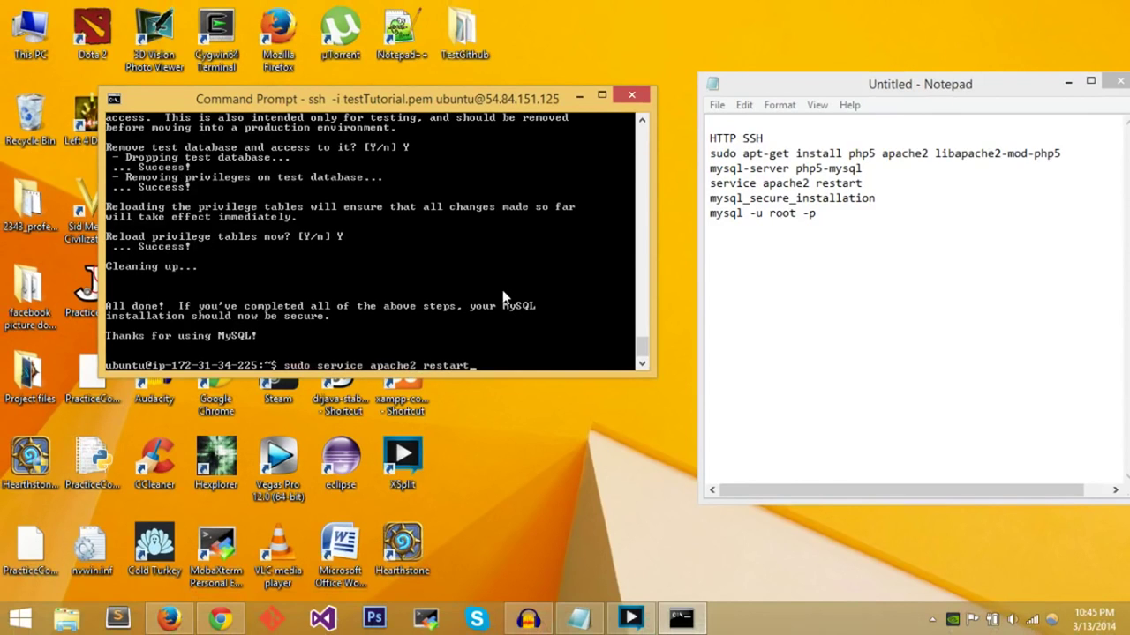
{"action": "key", "text": "Return"}
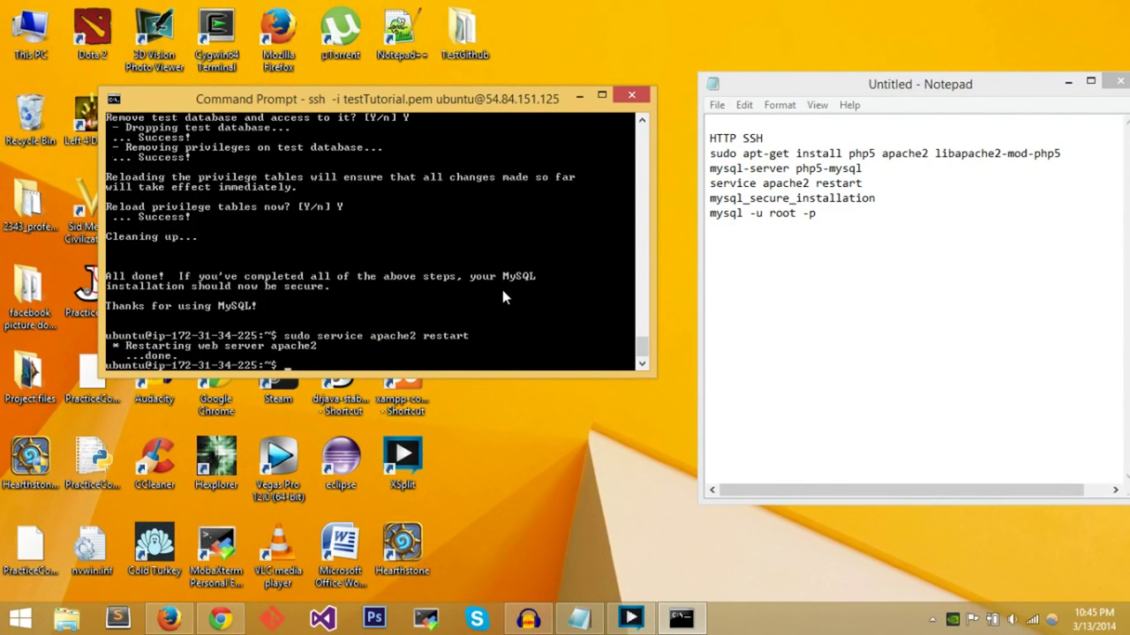
{"action": "type", "text": "mysql -u root -p"}
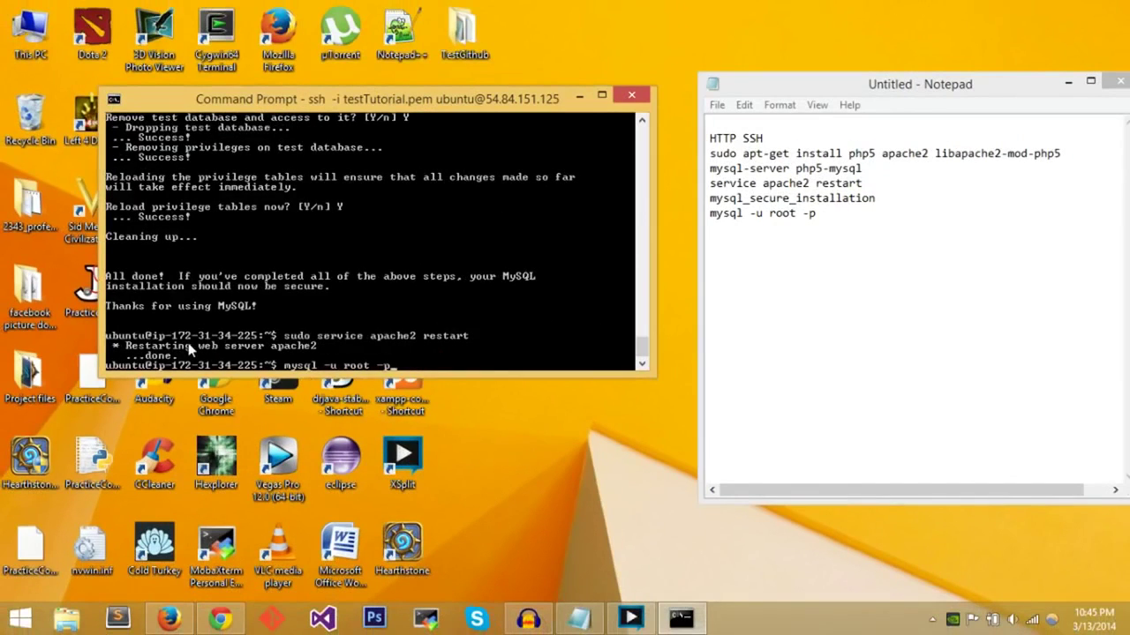
{"action": "key", "text": "Return"}
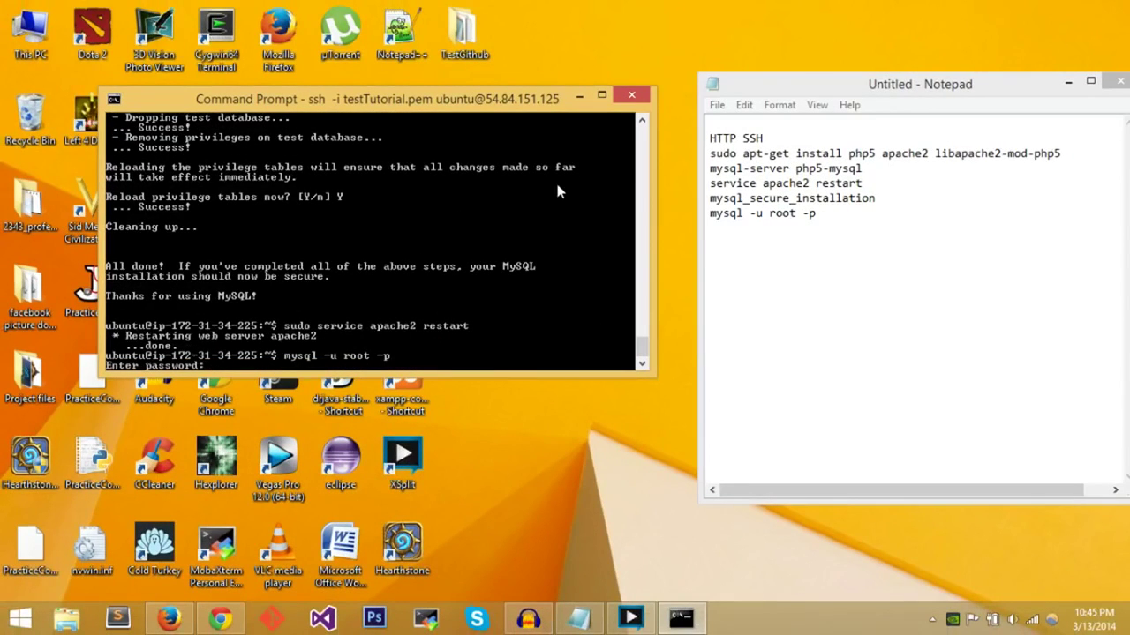
- Enter the root password and exit the MySQL monitor, discarding a half-typed phpmyadmin install command
{"action": "key", "text": "Return"}
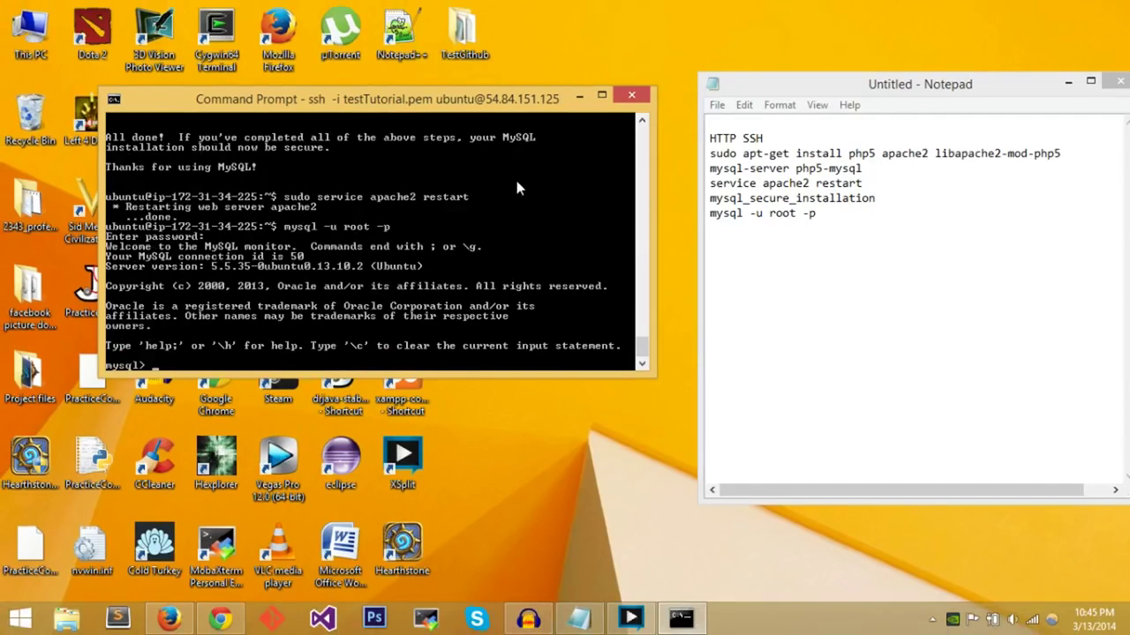
{"action": "type", "text": "exit"}
{"action": "key", "text": "Return"}
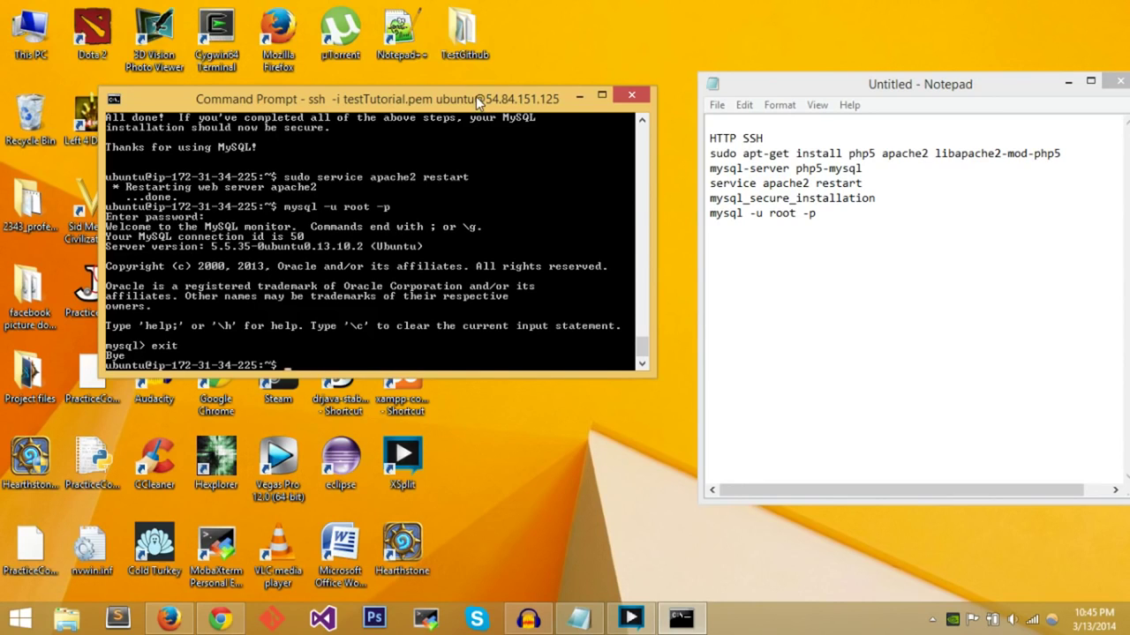
{"action": "type", "text": "sudo apt-get install php"}
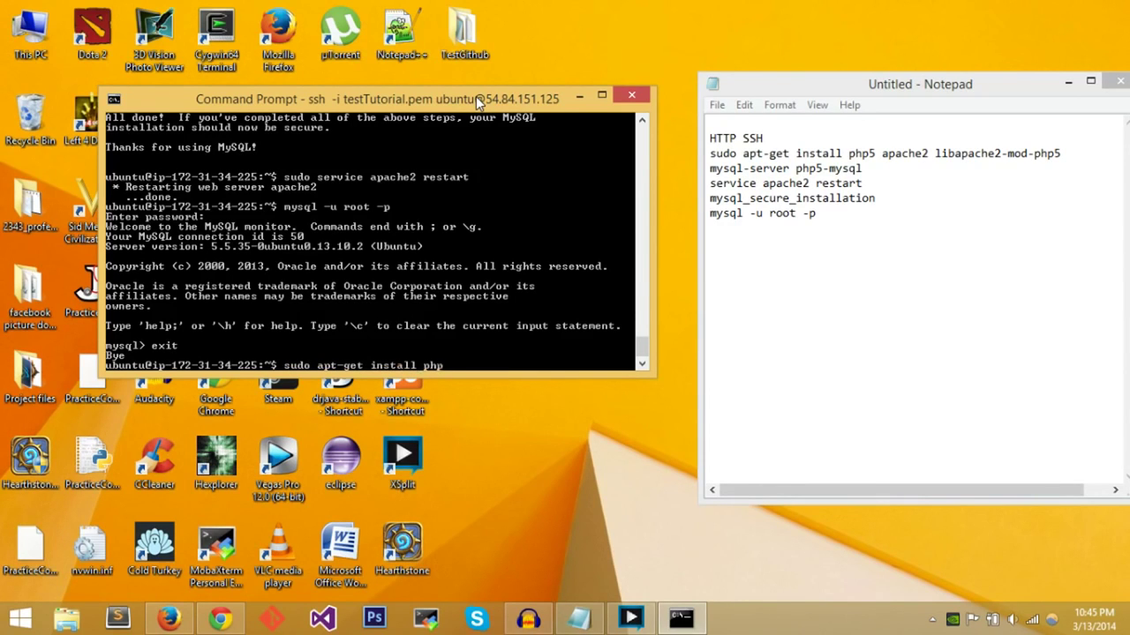
{"action": "type", "text": "myadmin"}
{"action": "key", "text": "BackSpace"}
{"action": "key", "text": "BackSpace"}
{"action": "key", "text": "BackSpace"}
{"action": "key", "text": "BackSpace"}
{"action": "key", "text": "BackSpace"}
{"action": "key", "text": "BackSpace"}
{"action": "key", "text": "BackSpace"}
{"action": "key", "text": "BackSpace"}
{"action": "key", "text": "BackSpace"}
{"action": "key", "text": "BackSpace"}
{"action": "key", "text": "BackSpace"}
{"action": "key", "text": "BackSpace"}
{"action": "key", "text": "BackSpace"}
{"action": "key", "text": "BackSpace"}
{"action": "key", "text": "BackSpace"}
{"action": "key", "text": "BackSpace"}
{"action": "key", "text": "BackSpace"}
{"action": "key", "text": "BackSpace"}
{"action": "key", "text": "BackSpace"}
{"action": "key", "text": "BackSpace"}
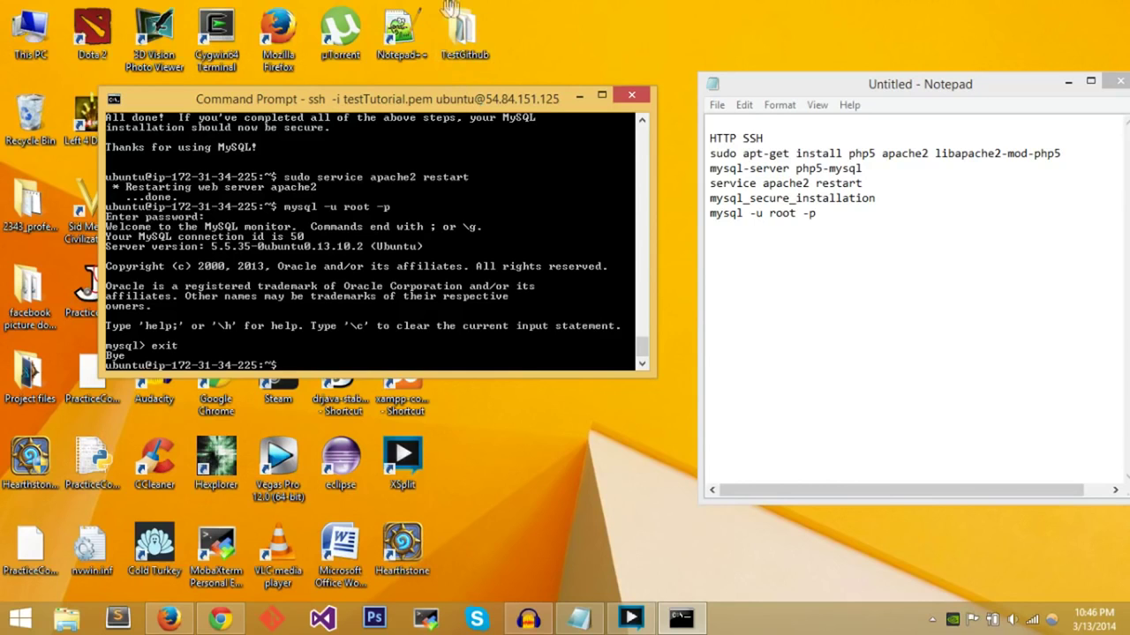
- Copy the instance's public DNS from the EC2 console and load it in a new Chrome tab
{"action": "left_click", "coordinate": [220, 621]}
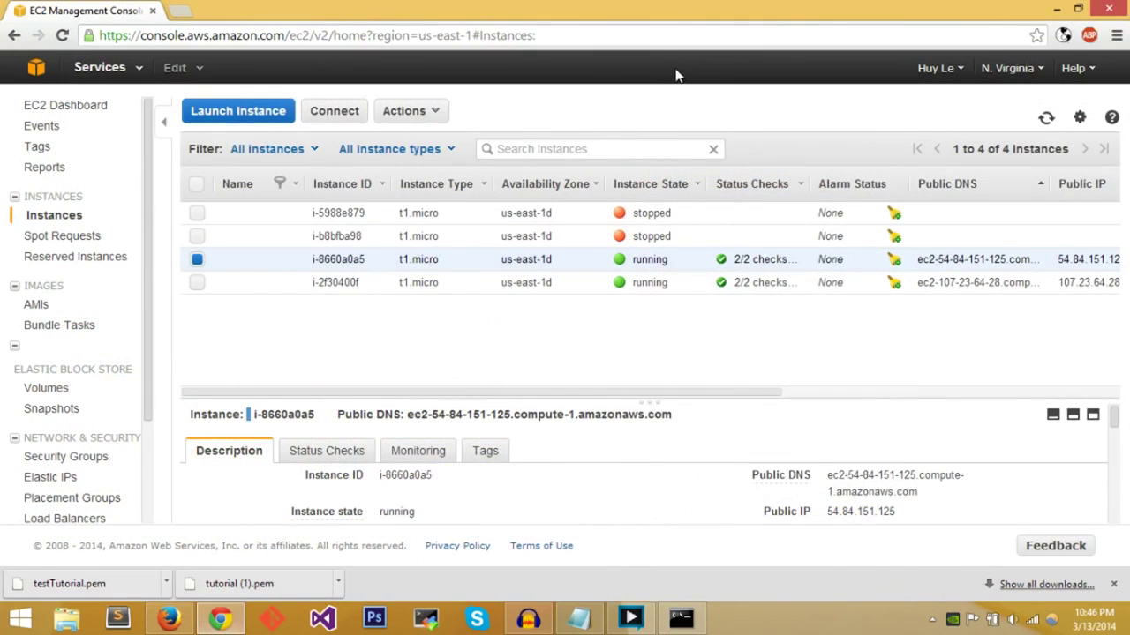
{"action": "left_click_drag", "start_coordinate": [660, 401], "coordinate": [857, 353]}
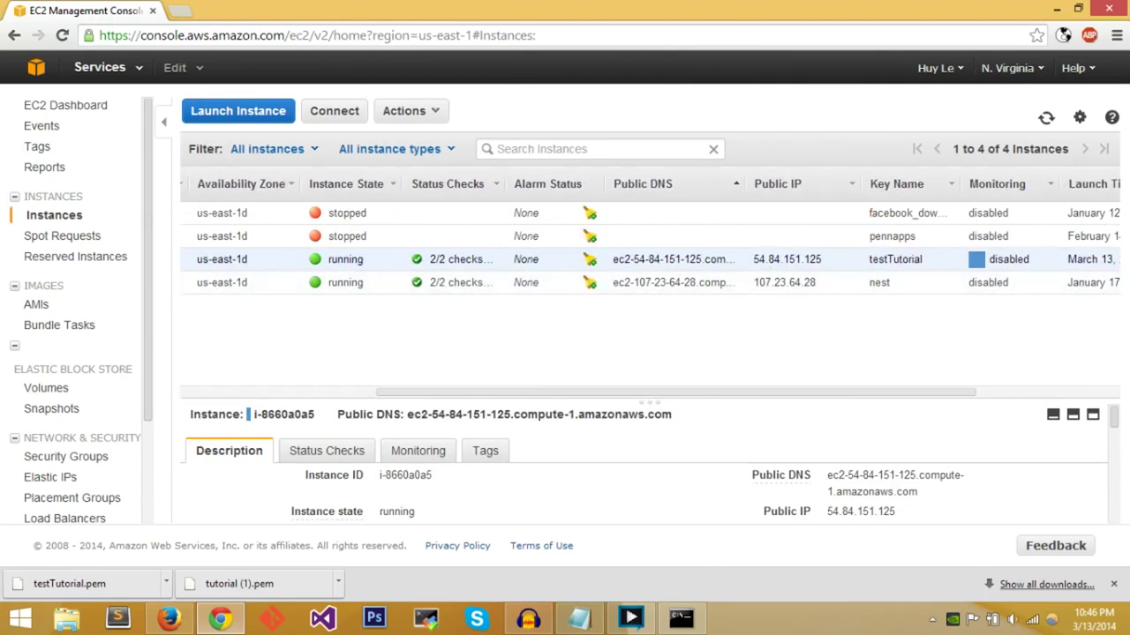
{"action": "left_click_drag", "start_coordinate": [922, 489], "coordinate": [828, 484]}
{"action": "key", "text": "ctrl+c"}
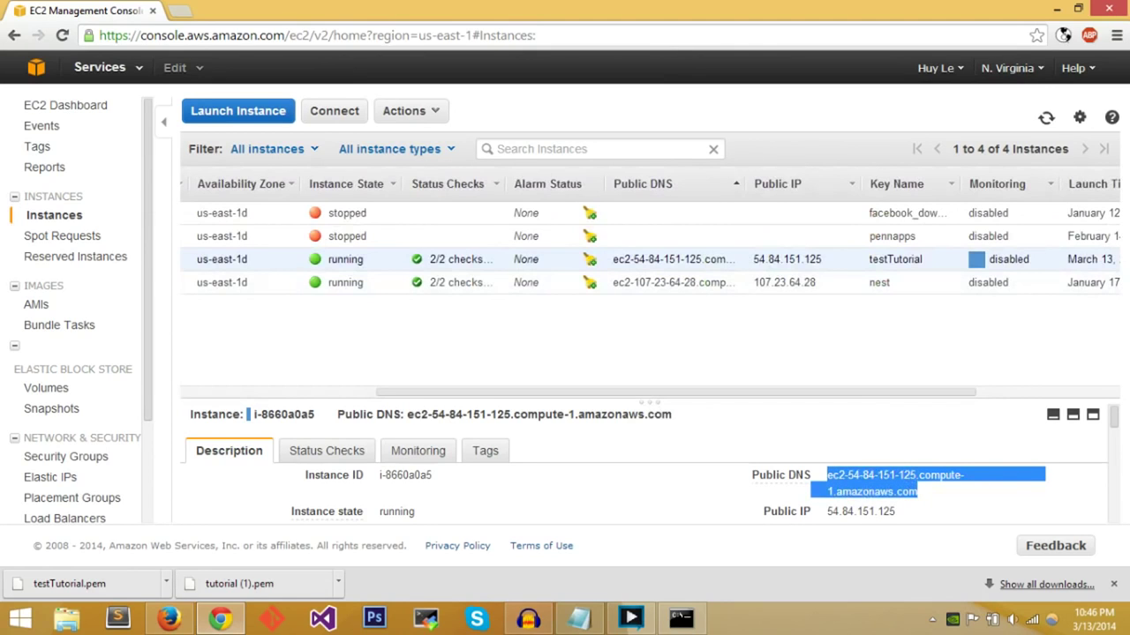
{"action": "left_click", "coordinate": [179, 10]}
{"action": "key", "text": "ctrl+v"}
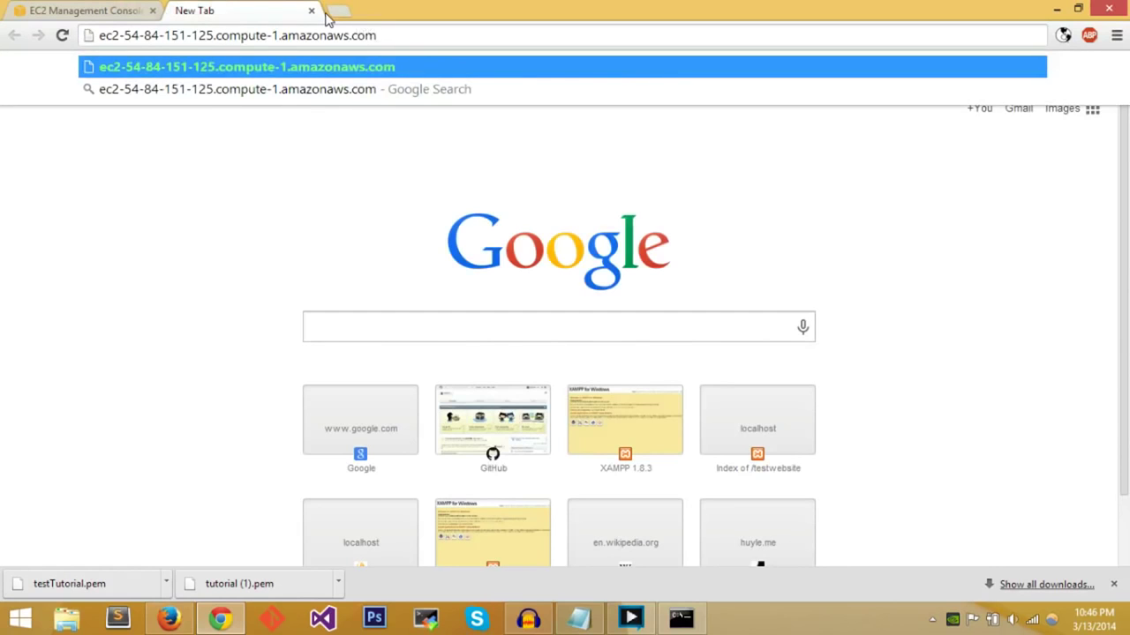
{"action": "key", "text": "Return"}
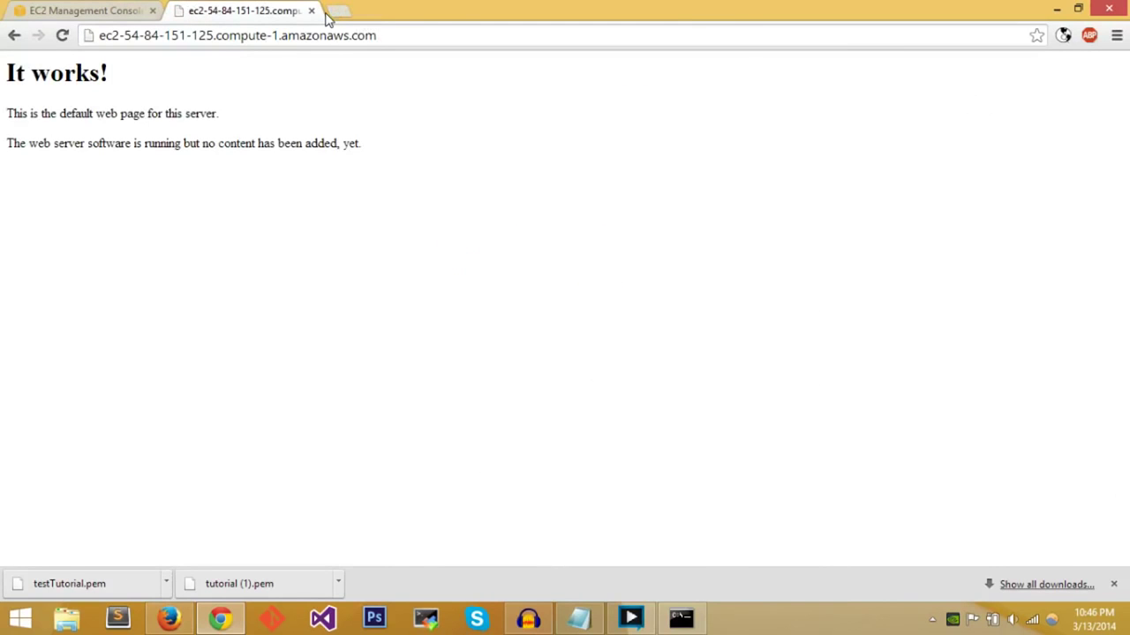
- Select the text of Apache's 'It works!' default page
{"action": "left_click_drag", "start_coordinate": [4, 115], "coordinate": [429, 189]}
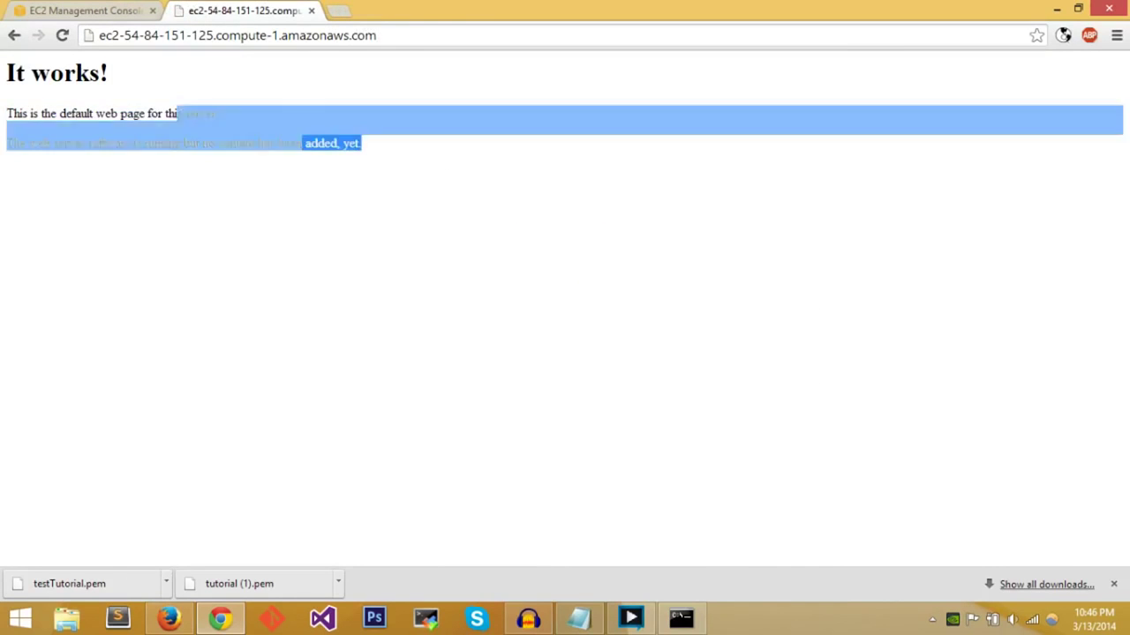
{"action": "key", "text": "ctrl+a"}
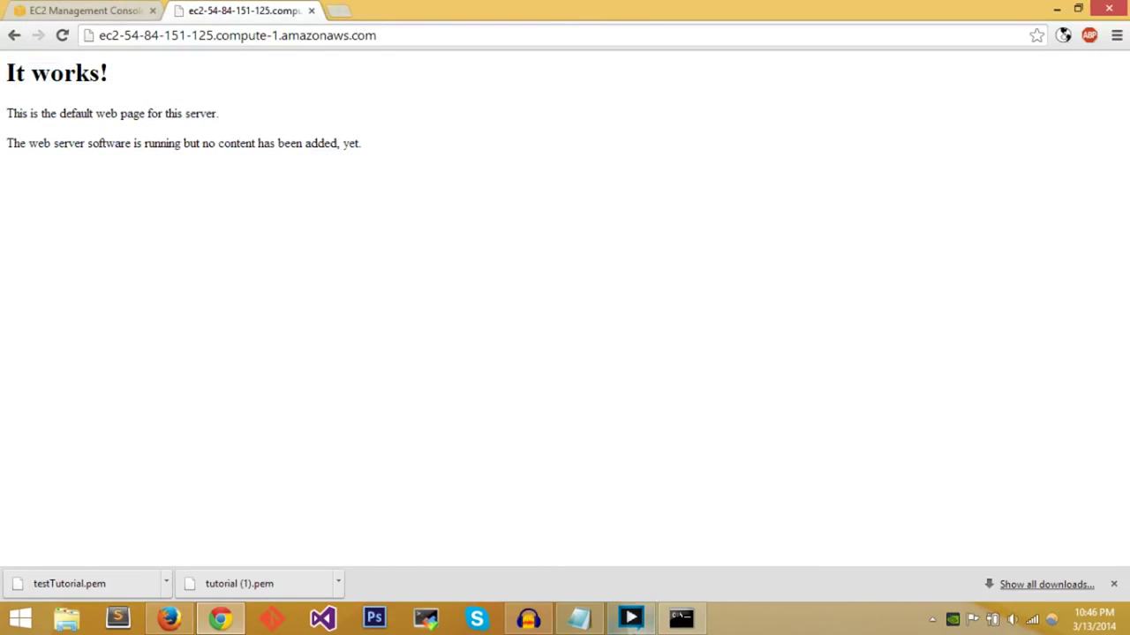
{"action": "left_click", "coordinate": [681, 618]}
{"action": "type", "text": "ls"}
{"action": "key", "text": "Return"}
{"action": "type", "text": "cd ../"}
{"action": "key", "text": "Return"}
{"action": "type", "text": "ls"}
{"action": "key", "text": "Return"}
{"action": "type", "text": "cd ../"}
{"action": "key", "text": "Return"}
{"action": "type", "text": "cd var/www"}
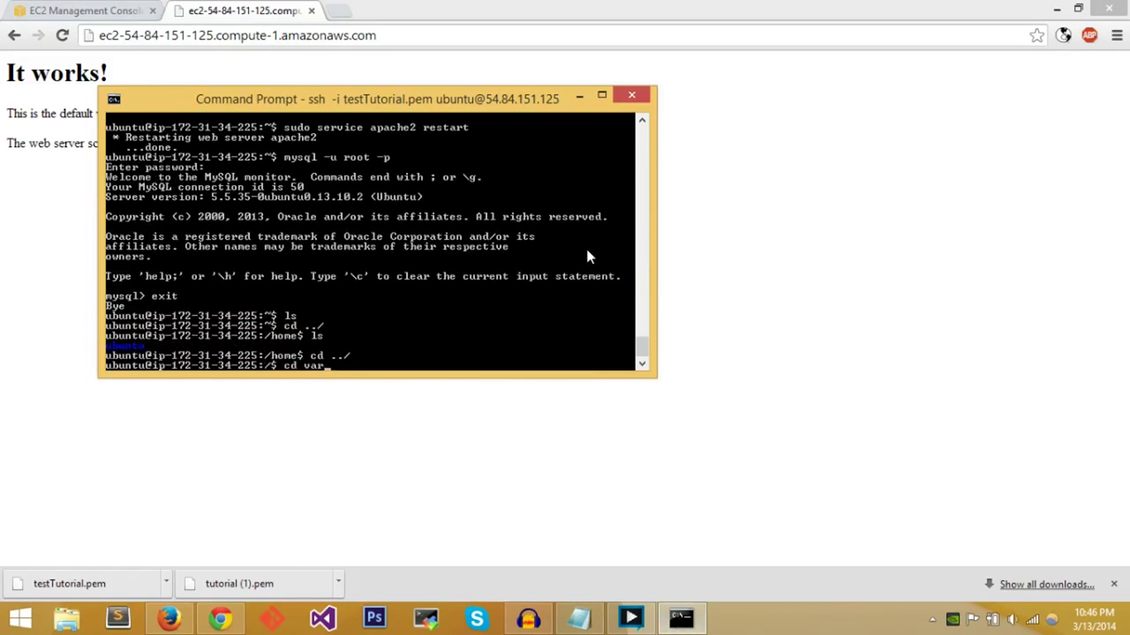
{"action": "key", "text": "Return"}
- List /var/www to confirm index.html, clear the screen, and type vim index.html
{"action": "type", "text": "l"}
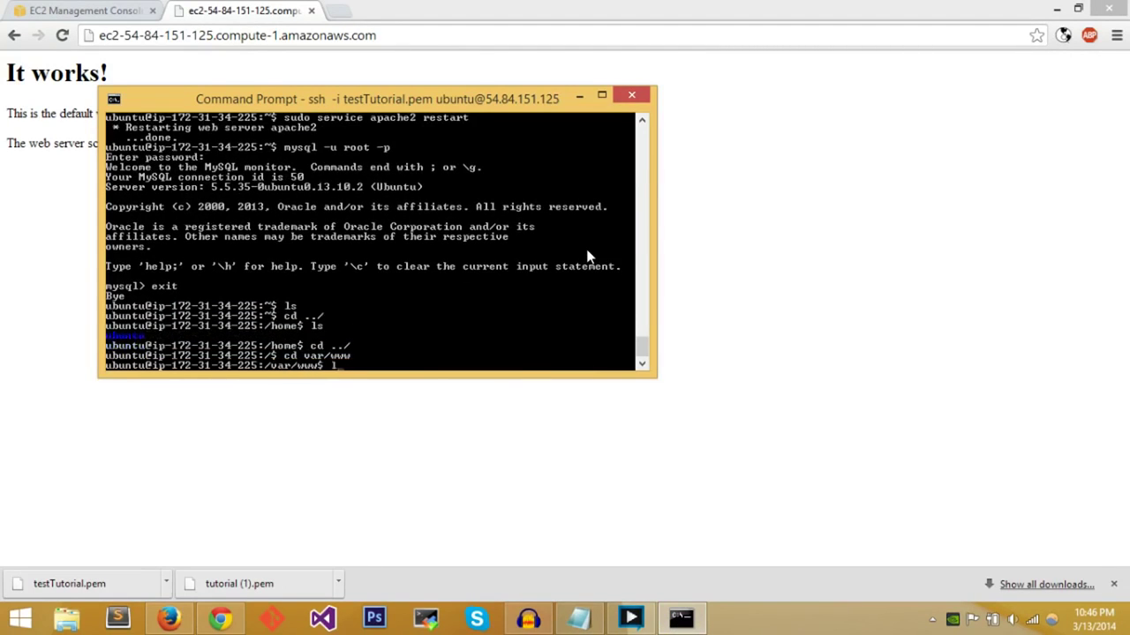
{"action": "key", "text": "Return"}
{"action": "type", "text": "ls"}
{"action": "key", "text": "Return"}
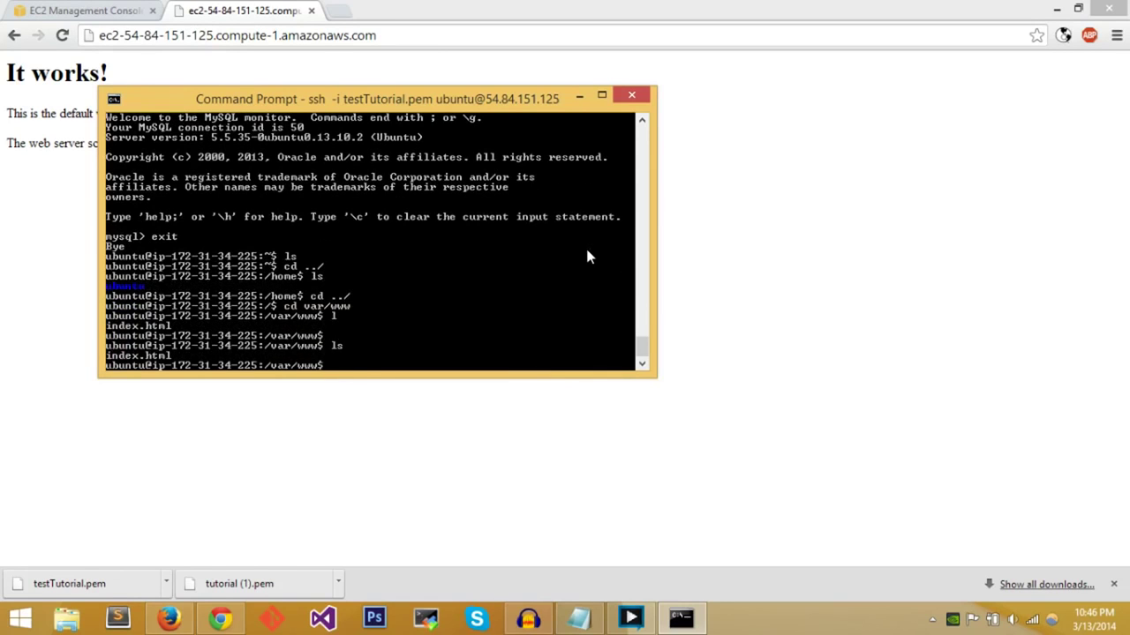
{"action": "type", "text": "clear"}
{"action": "key", "text": "Return"}
{"action": "type", "text": "ls"}
{"action": "key", "text": "Return"}
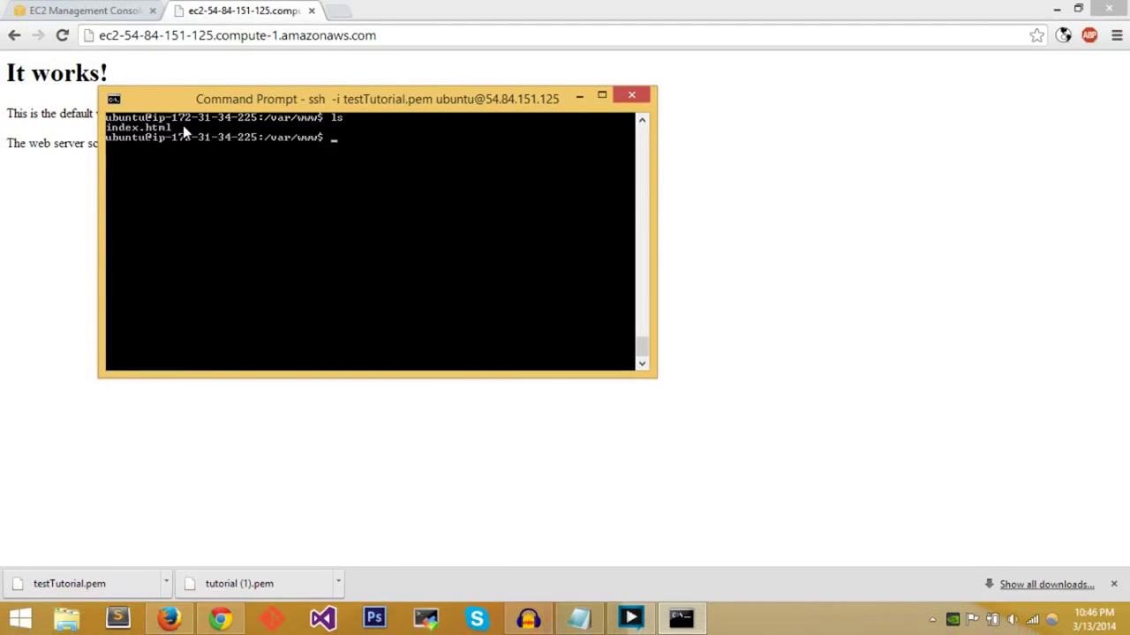
{"action": "type", "text": "vim index.html"}
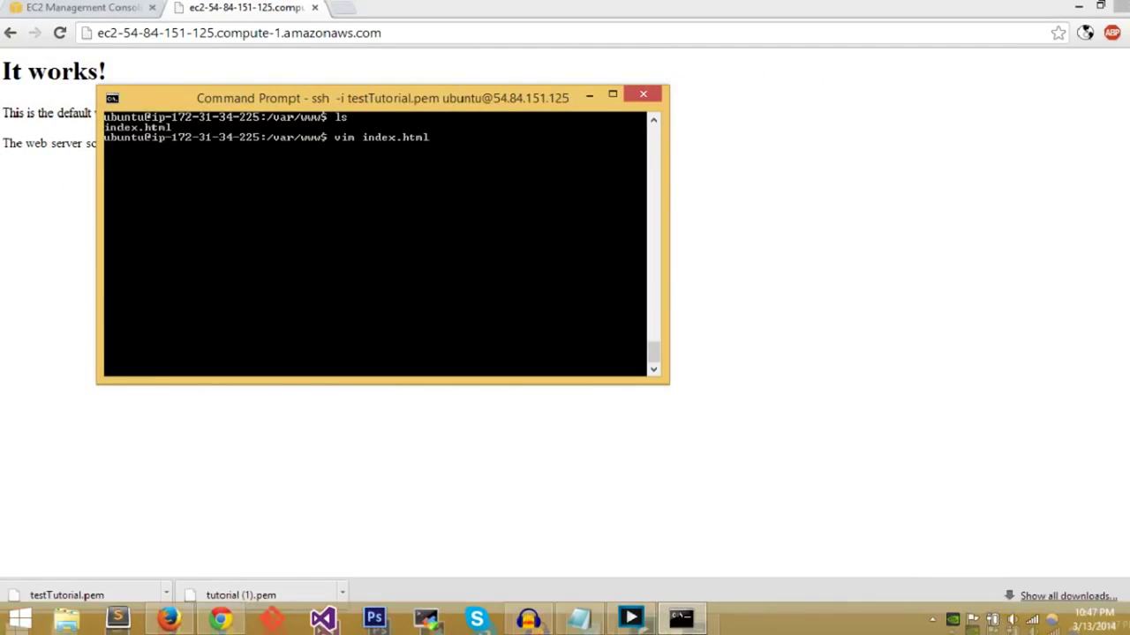
- Open index.html in vim, hit the read-only warning, and quit without saving using :q!
{"action": "key", "text": "Return"}
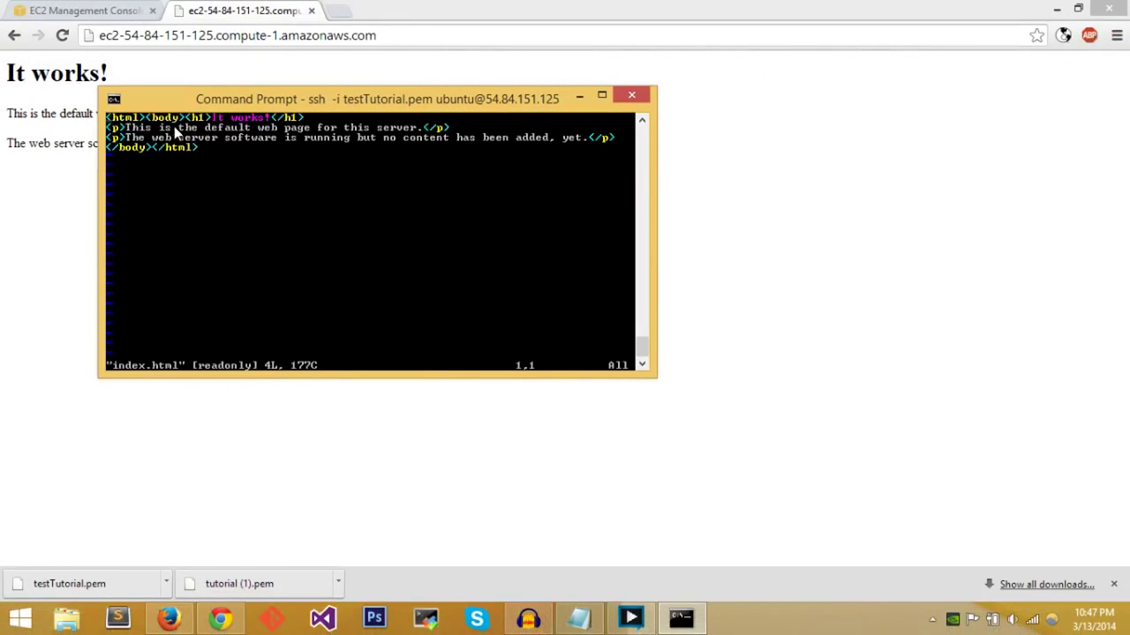
{"action": "key", "text": "Down"}
{"action": "key", "text": "Right"}
{"action": "key", "text": "Right"}
{"action": "key", "text": "Right"}
{"action": "key", "text": "Right"}
{"action": "key", "text": "Right"}
{"action": "key", "text": "Right"}
{"action": "key", "text": "Right"}
{"action": "key", "text": "Right"}
{"action": "key", "text": "Right"}
{"action": "key", "text": "Right"}
{"action": "key", "text": "Right"}
{"action": "key", "text": "Right"}
{"action": "key", "text": "Right"}
{"action": "key", "text": "Right"}
{"action": "key", "text": "Right"}
{"action": "key", "text": "Right"}
{"action": "key", "text": "Right"}
{"action": "key", "text": "Right"}
{"action": "key", "text": "Right"}
{"action": "key", "text": "Right"}
{"action": "key", "text": "Up"}
{"action": "key", "text": "Left"}
{"action": "key", "text": "Left"}
{"action": "key", "text": "Left"}
{"action": "key", "text": "i"}
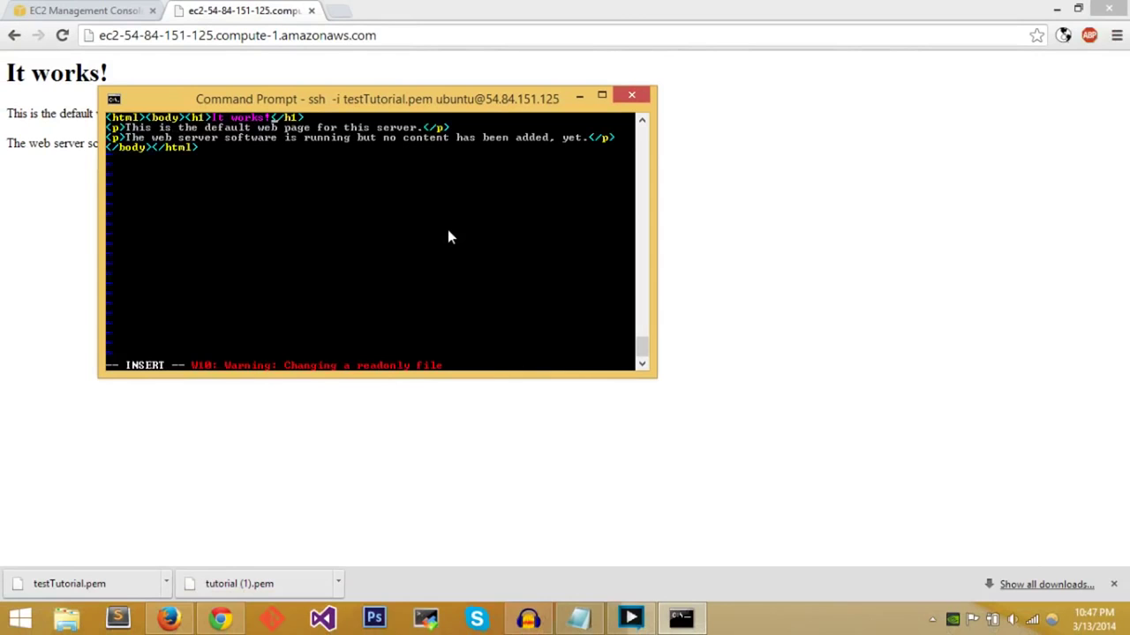
{"action": "key", "text": "Escape"}
{"action": "type", "text": ":"}
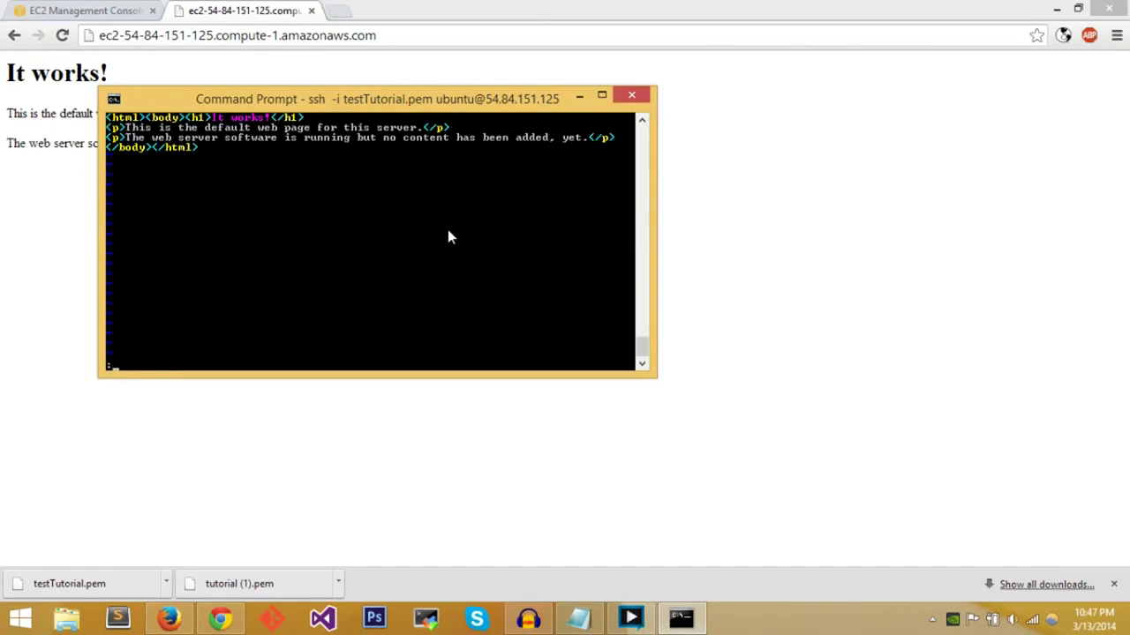
{"action": "type", "text": "q!"}
{"action": "key", "text": "Return"}
- Reopen index.html with sudo vim, replace 'It works!' with 'Hello World!', and save with :x
{"action": "type", "text": "sudo vim index.html"}
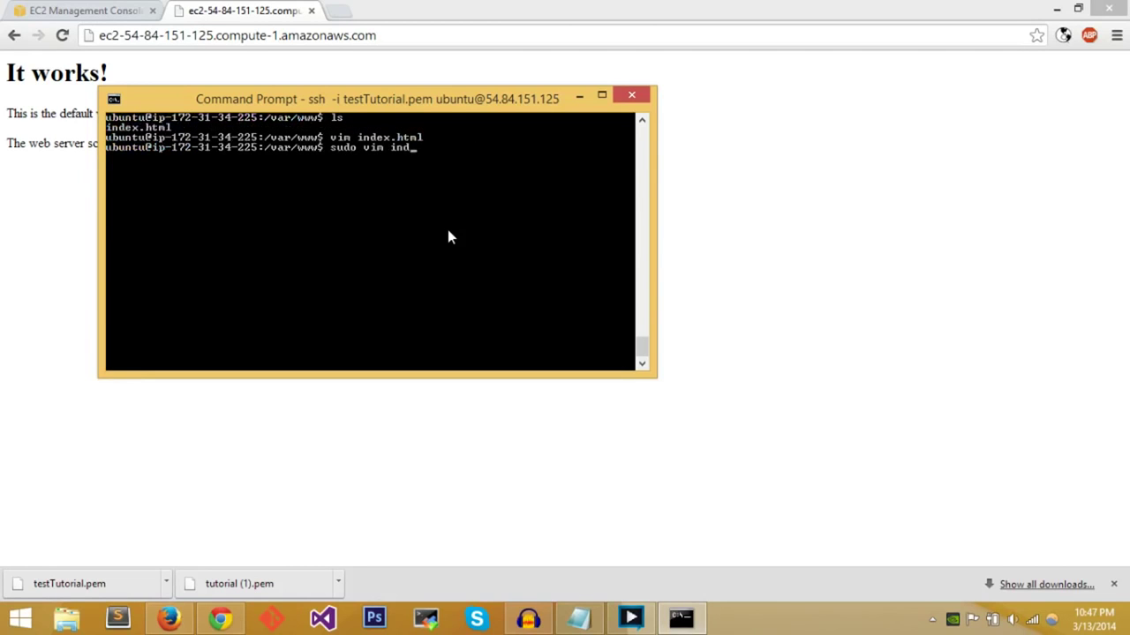
{"action": "key", "text": "Return"}
{"action": "key", "text": "Right"}
{"action": "key", "text": "Right"}
{"action": "key", "text": "Right"}
{"action": "key", "text": "Right"}
{"action": "key", "text": "Right"}
{"action": "key", "text": "Right"}
{"action": "key", "text": "Right"}
{"action": "key", "text": "Right"}
{"action": "key", "text": "Right"}
{"action": "key", "text": "Right"}
{"action": "key", "text": "Right"}
{"action": "key", "text": "Right"}
{"action": "key", "text": "Right"}
{"action": "key", "text": "Right"}
{"action": "key", "text": "Right"}
{"action": "key", "text": "Right"}
{"action": "key", "text": "Right"}
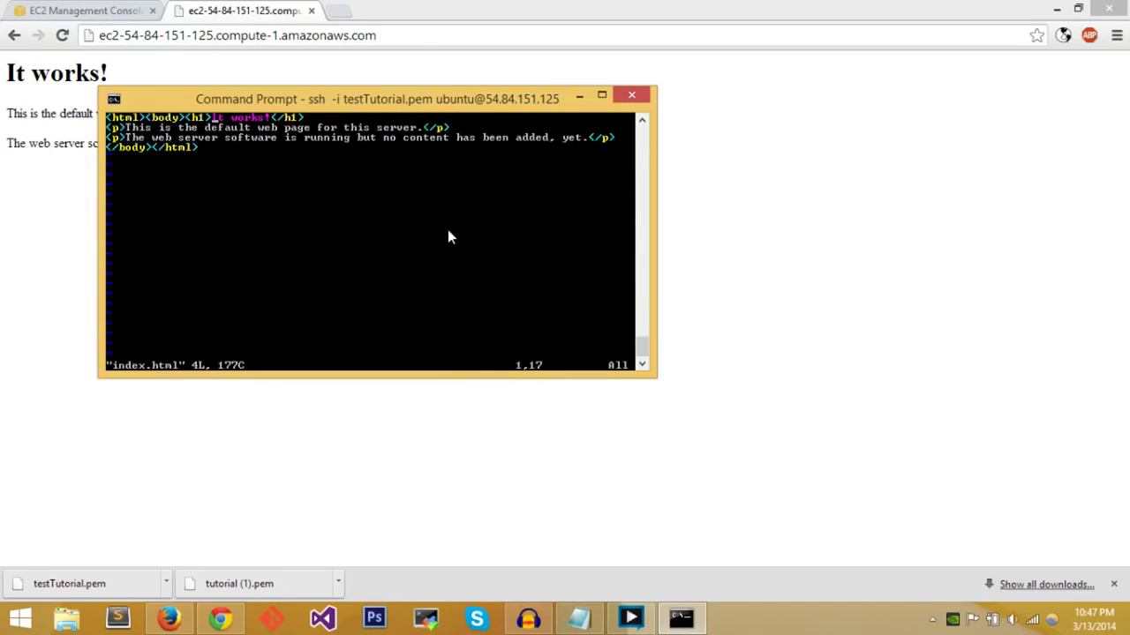
{"action": "key", "text": "i"}
{"action": "key", "text": "BackSpace"}
{"action": "key", "text": "BackSpace"}
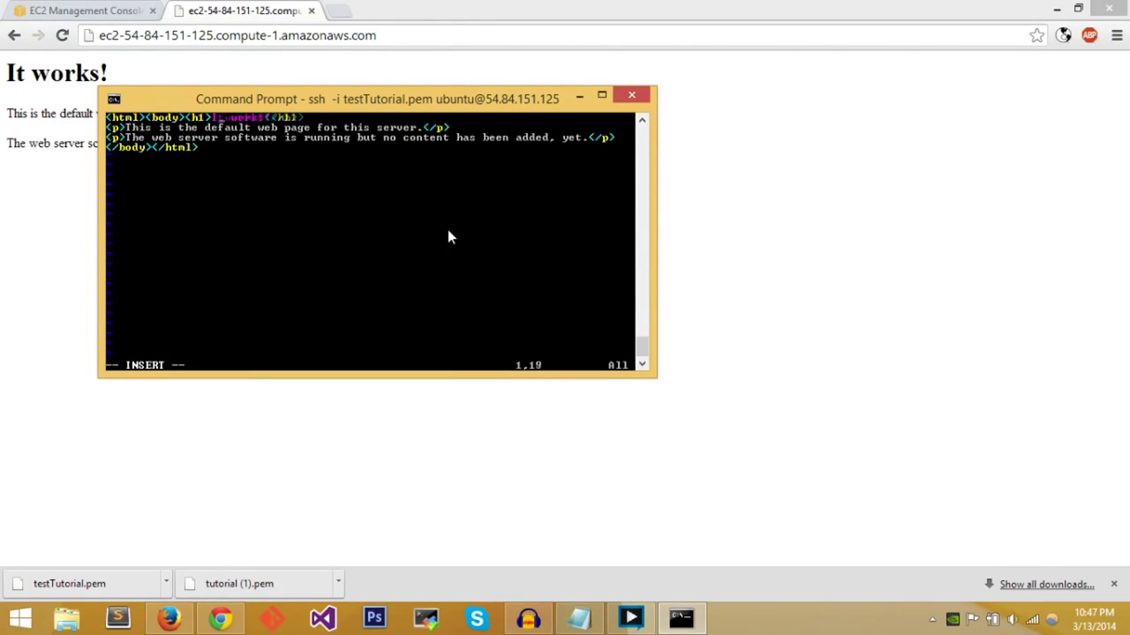
{"action": "key", "text": "Right"}
{"action": "key", "text": "Right"}
{"action": "key", "text": "Right"}
{"action": "key", "text": "Right"}
{"action": "key", "text": "Right"}
{"action": "key", "text": "Right"}
{"action": "key", "text": "Right"}
{"action": "key", "text": "BackSpace"}
{"action": "key", "text": "BackSpace"}
{"action": "key", "text": "BackSpace"}
{"action": "key", "text": "BackSpace"}
{"action": "key", "text": "BackSpace"}
{"action": "key", "text": "BackSpace"}
{"action": "key", "text": "BackSpace"}
{"action": "type", "text": "Hello Wor"}
{"action": "type", "text": "ld!"}
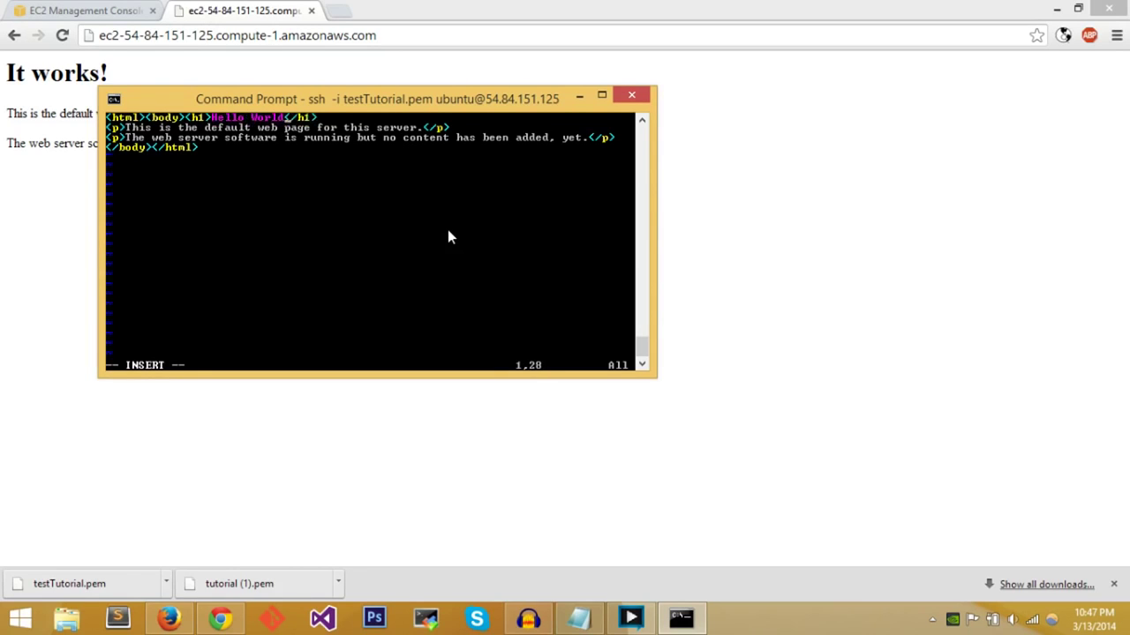
{"action": "key", "text": "Escape"}
{"action": "type", "text": ":x"}
{"action": "key", "text": "Return"}
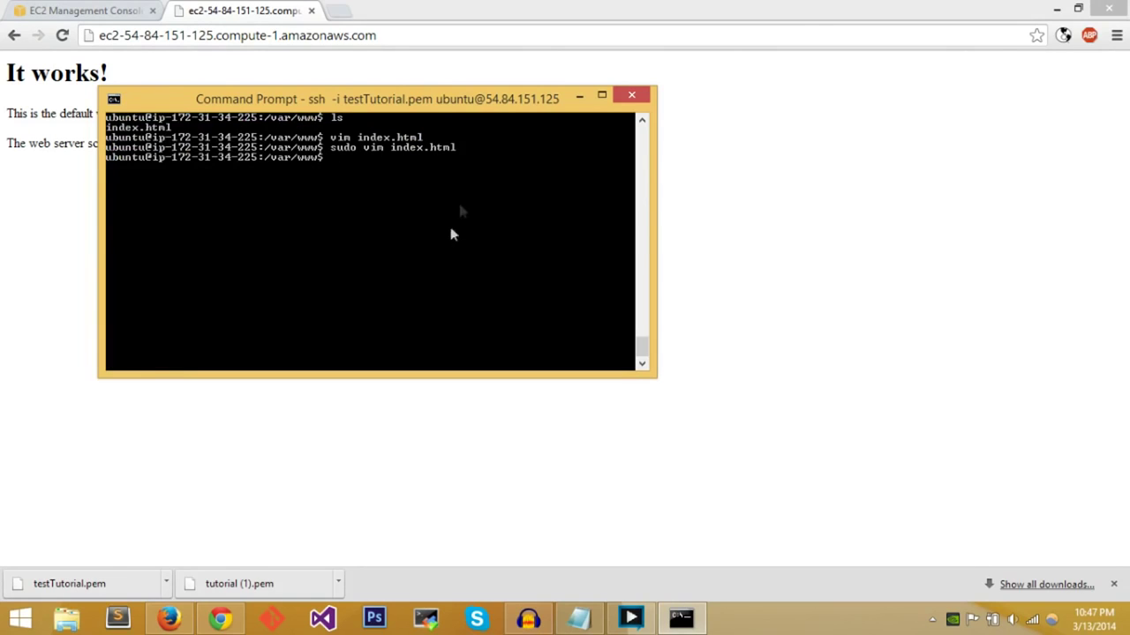
- Reload the server page in Chrome to confirm the 'Hello World!' heading, then return to the ssh terminal
{"action": "left_click", "coordinate": [809, 177]}
{"action": "left_click", "coordinate": [62, 35]}
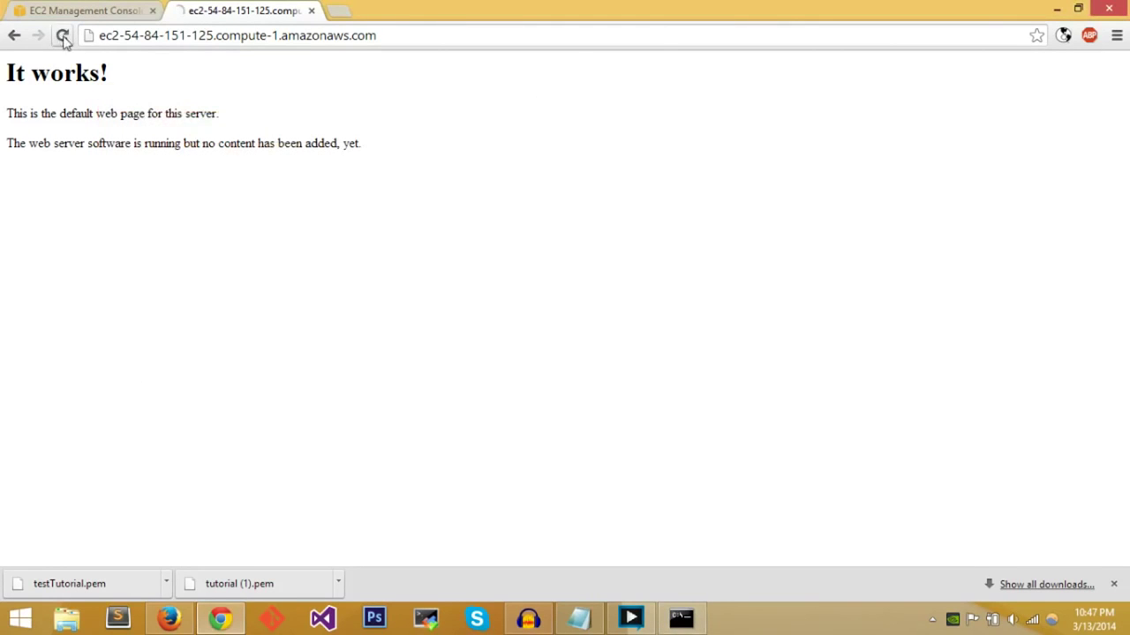
{"action": "left_click_drag", "start_coordinate": [221, 113], "coordinate": [5, 74]}
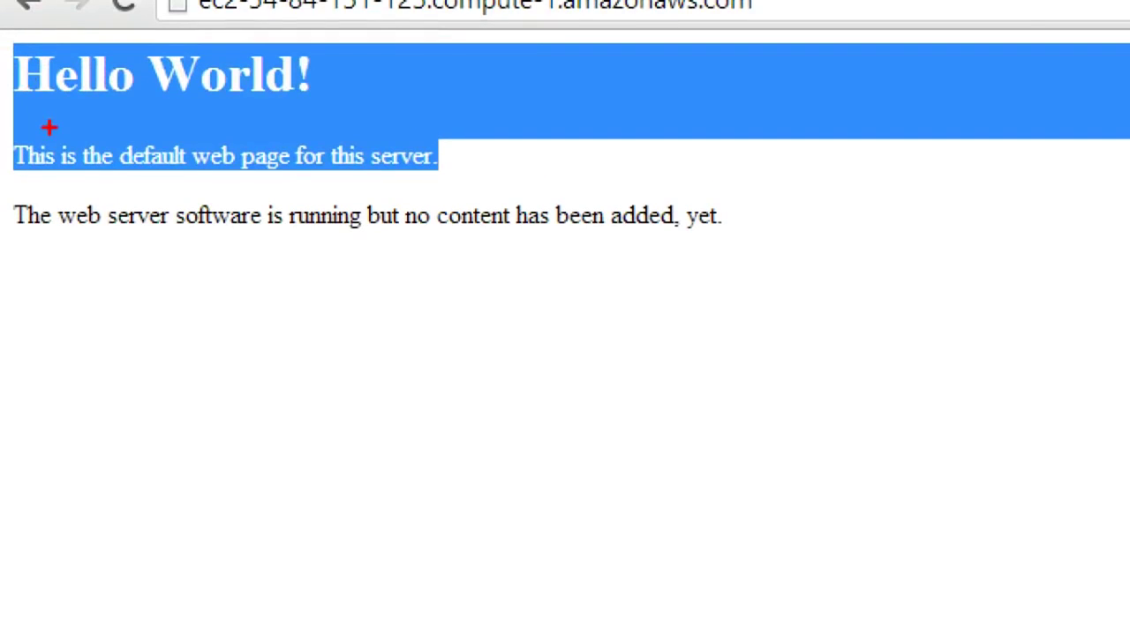
{"action": "left_click", "coordinate": [318, 99]}
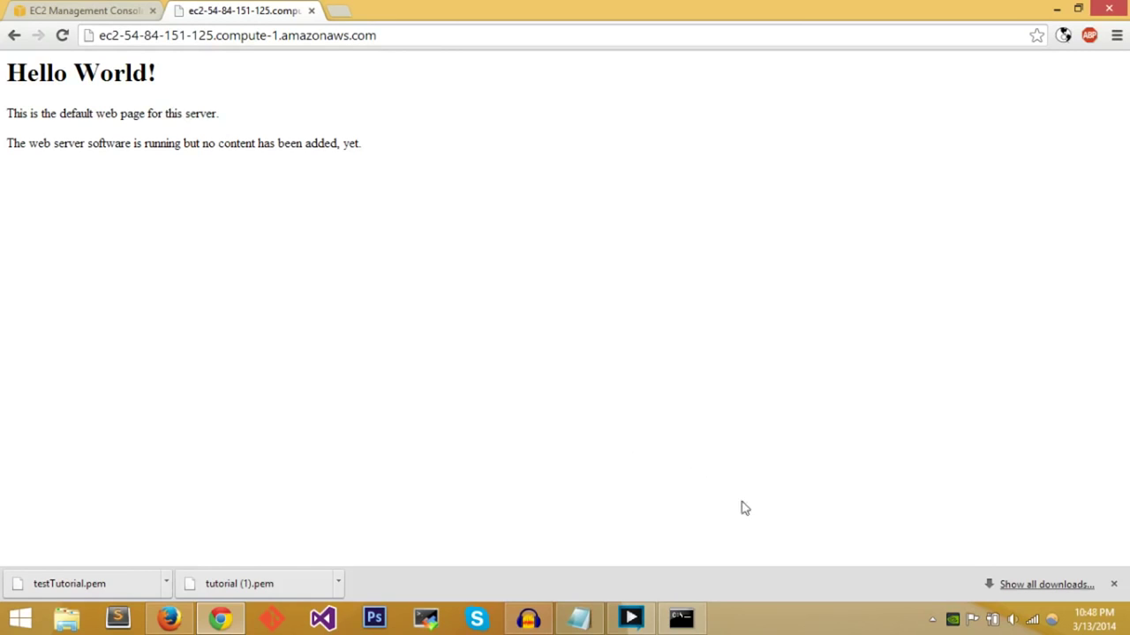
{"action": "left_click_drag", "start_coordinate": [420, 171], "coordinate": [6, 77]}
{"action": "left_click", "coordinate": [5, 78]}
{"action": "left_click", "coordinate": [680, 617]}
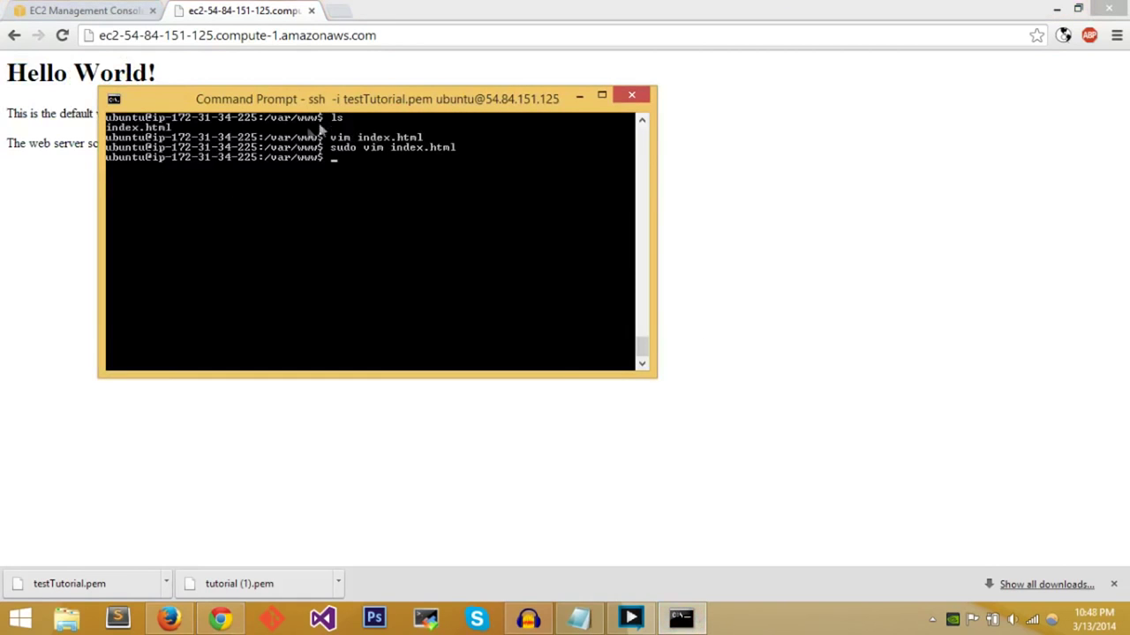